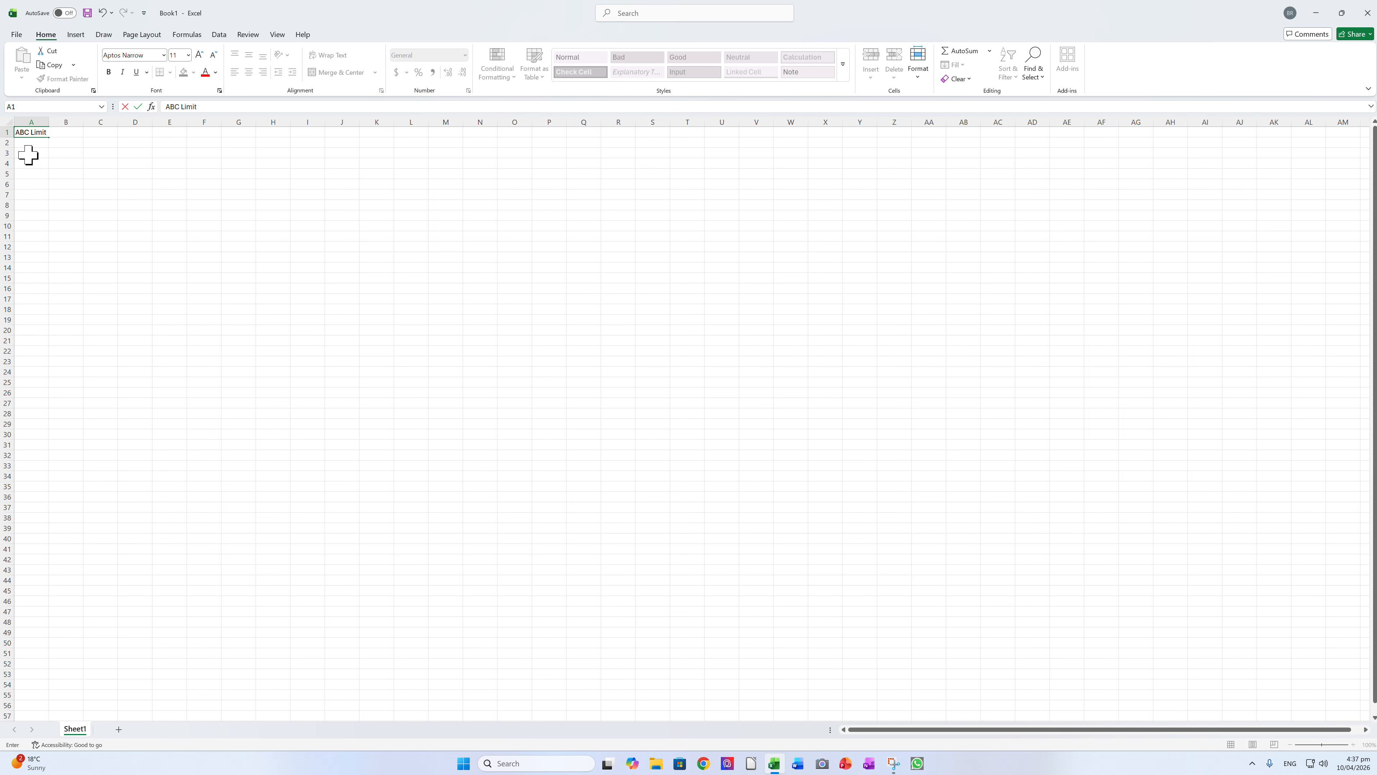
Enter the company title ABC Limited in A1 and the heading Sales Report in A2.
key("Return")
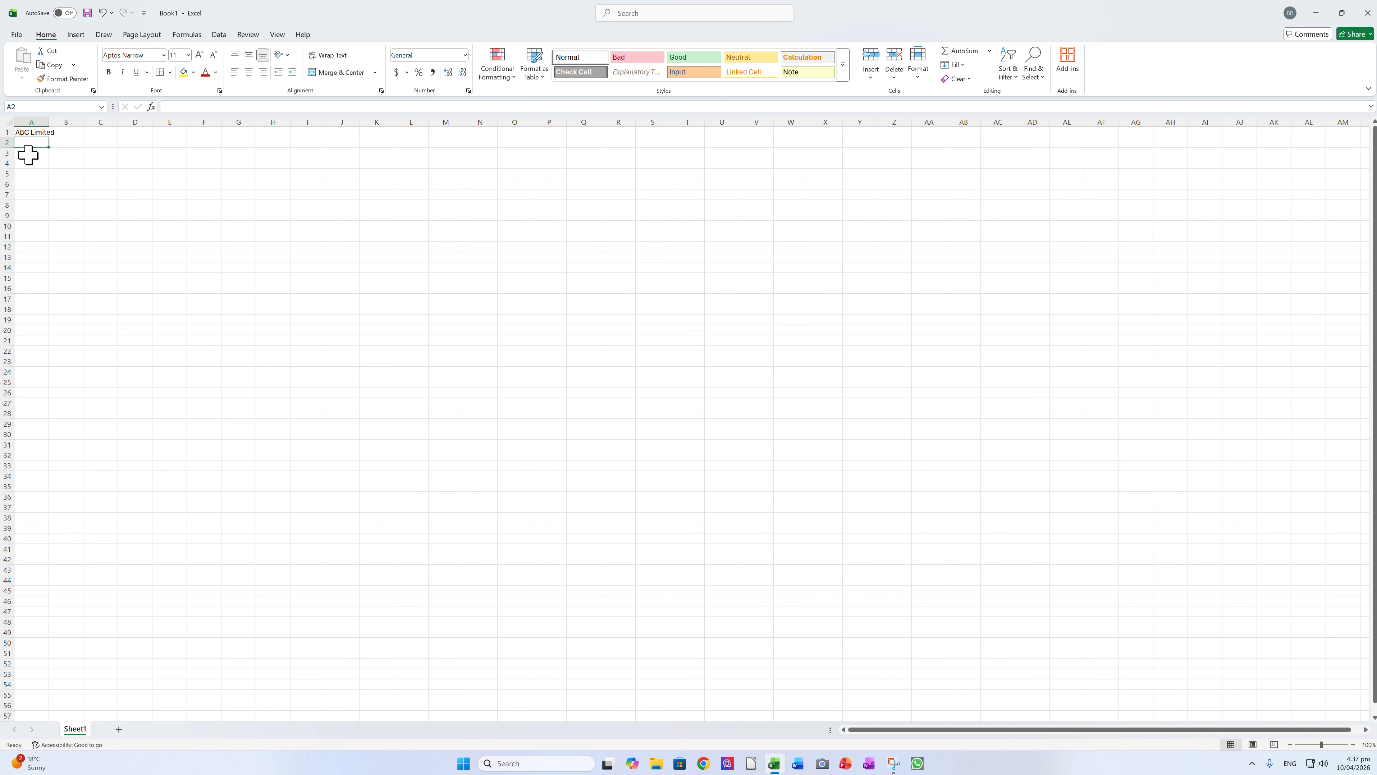
type("S")
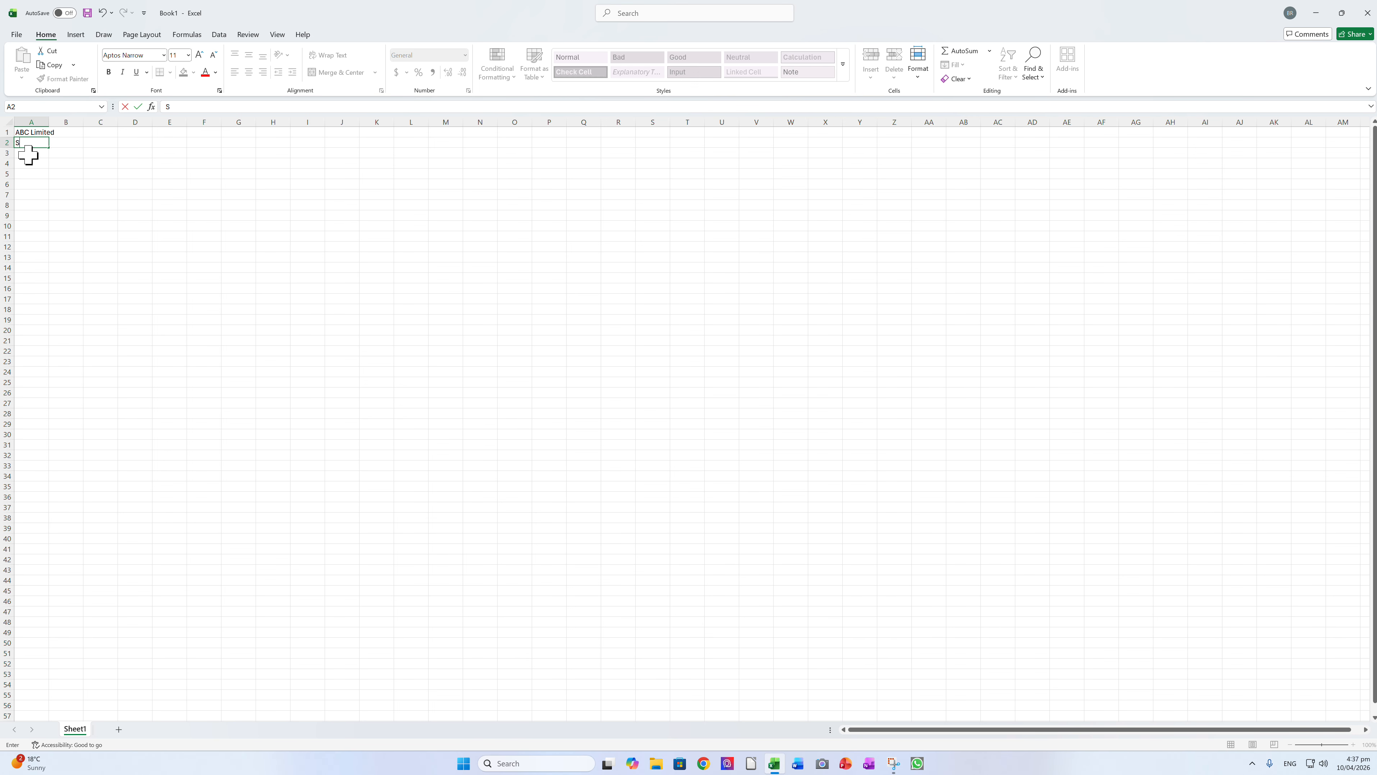
type("ales Report")
key("Return")
Enter the reporting period For April to June 2026 in cell A3.
type("For April to June 202")
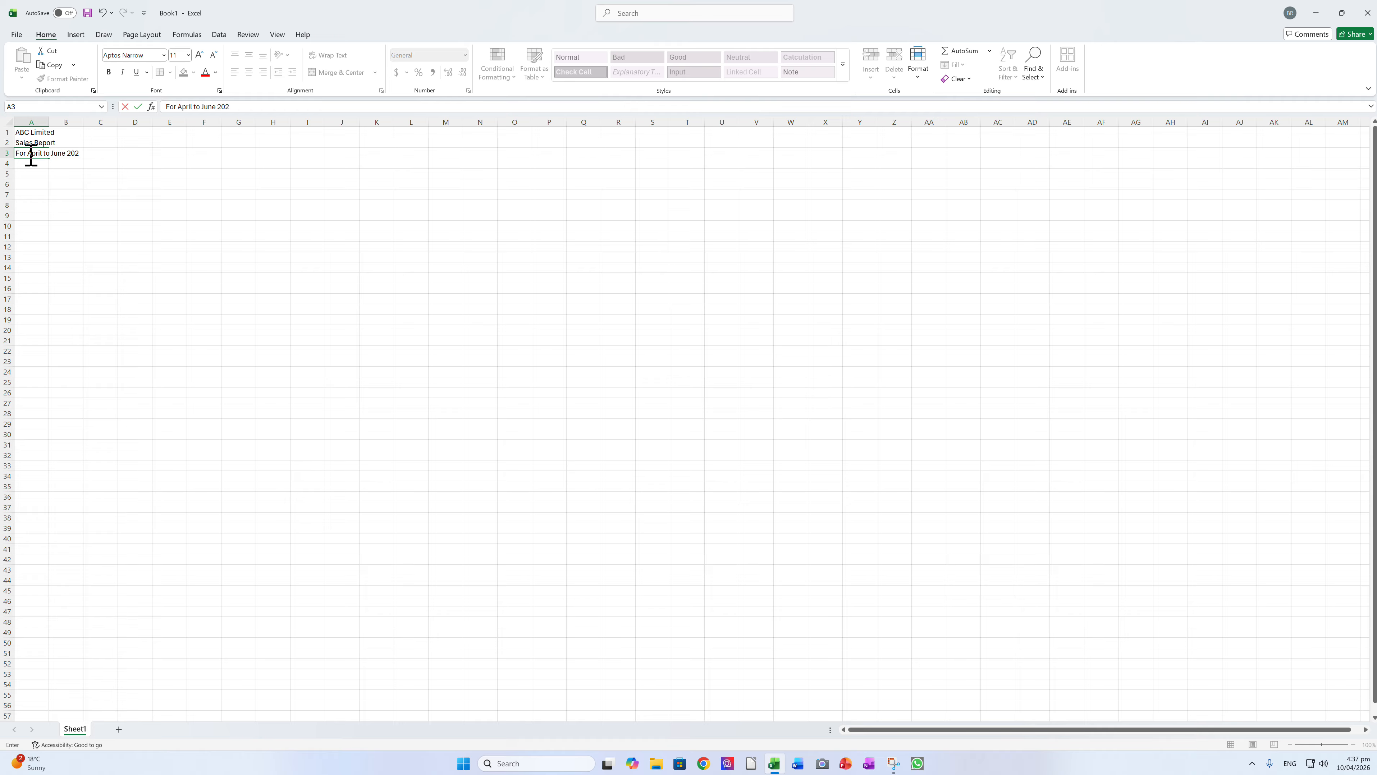
type("6")
key("Return")
key("Return")
key("Return")
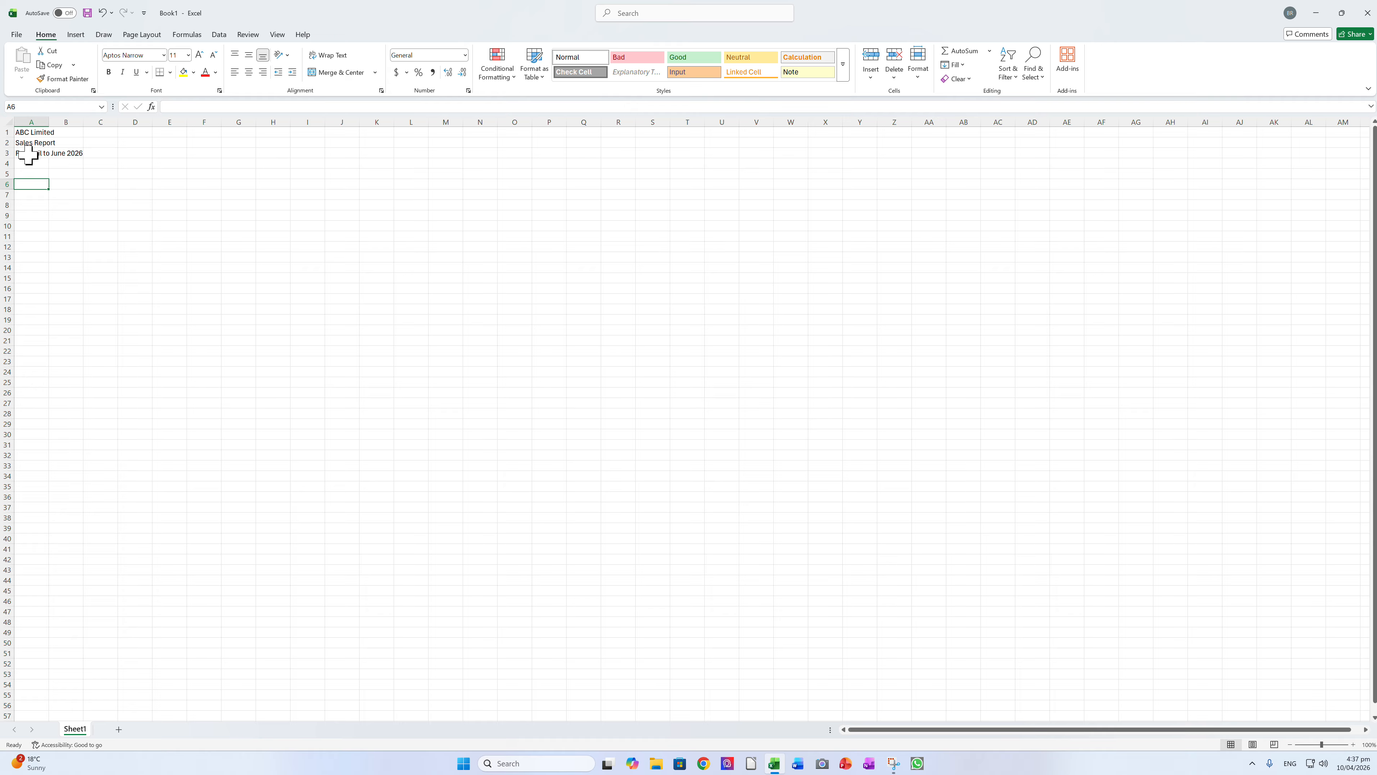
List the cities London, Paris, Rome and Berlin as row labels in cells A6 to A9.
type("London")
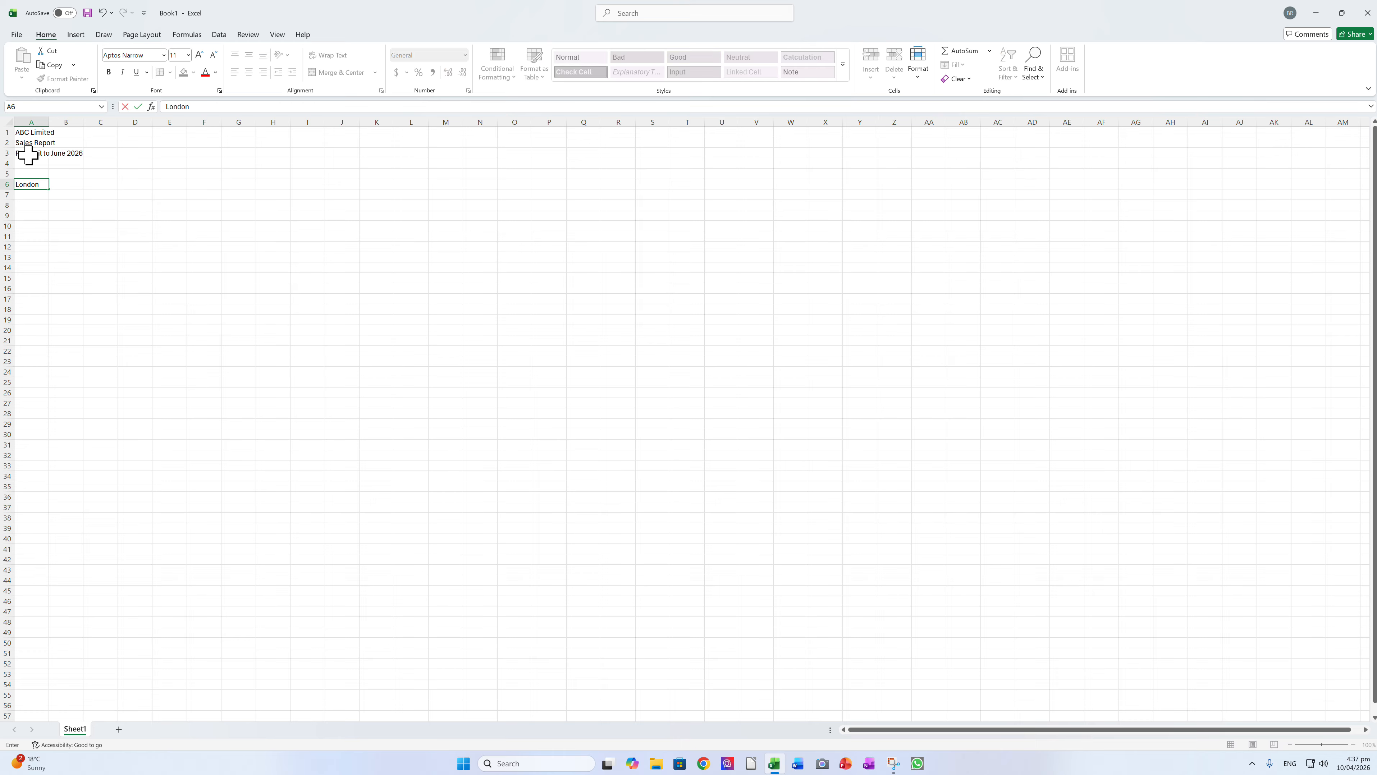
key("Return")
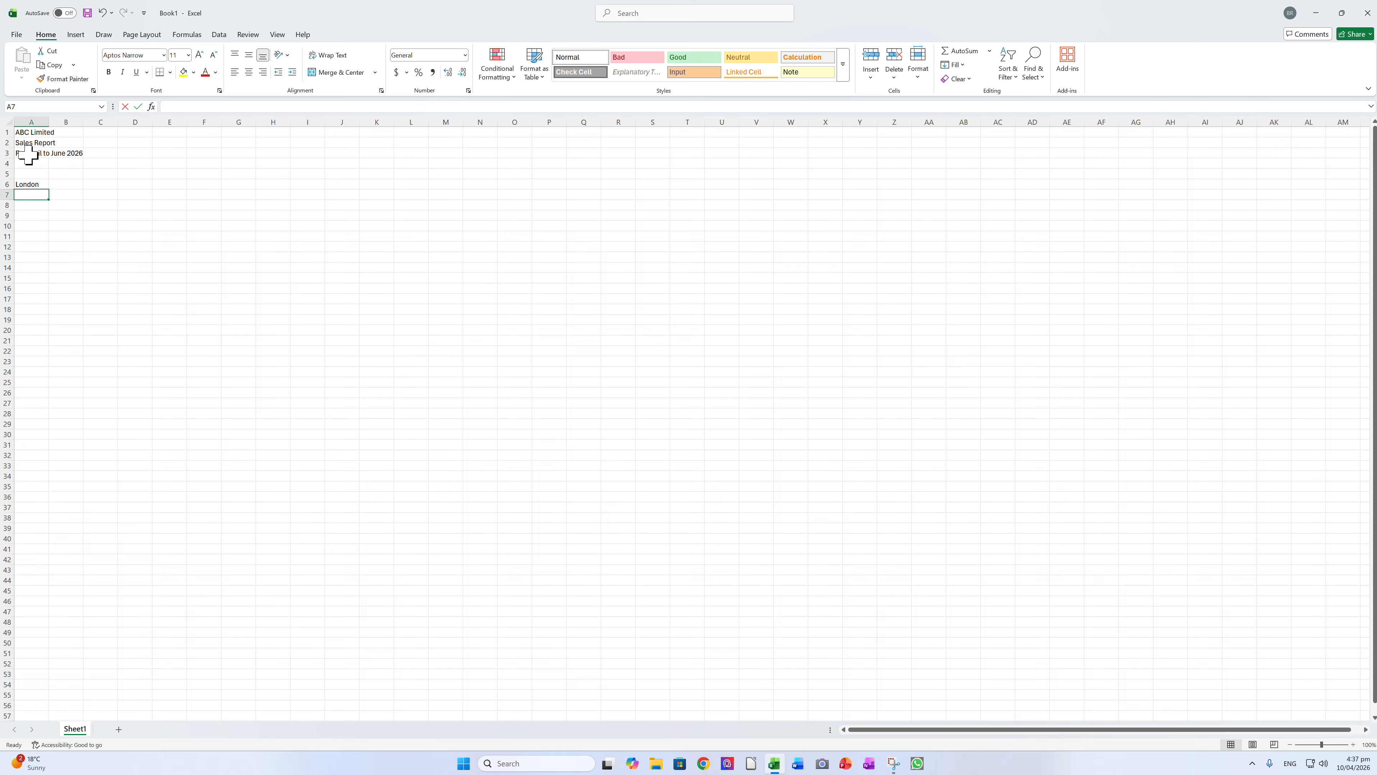
type("Paris")
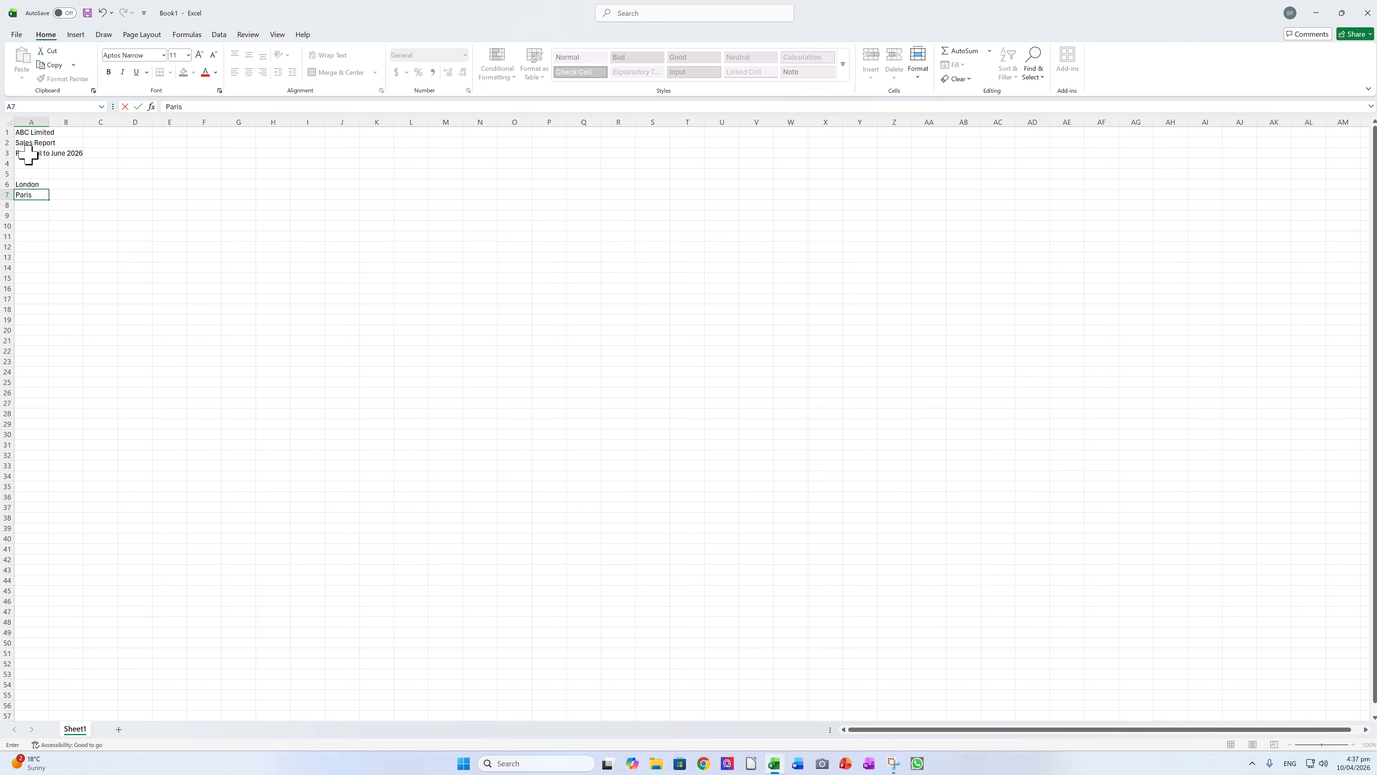
key("Return")
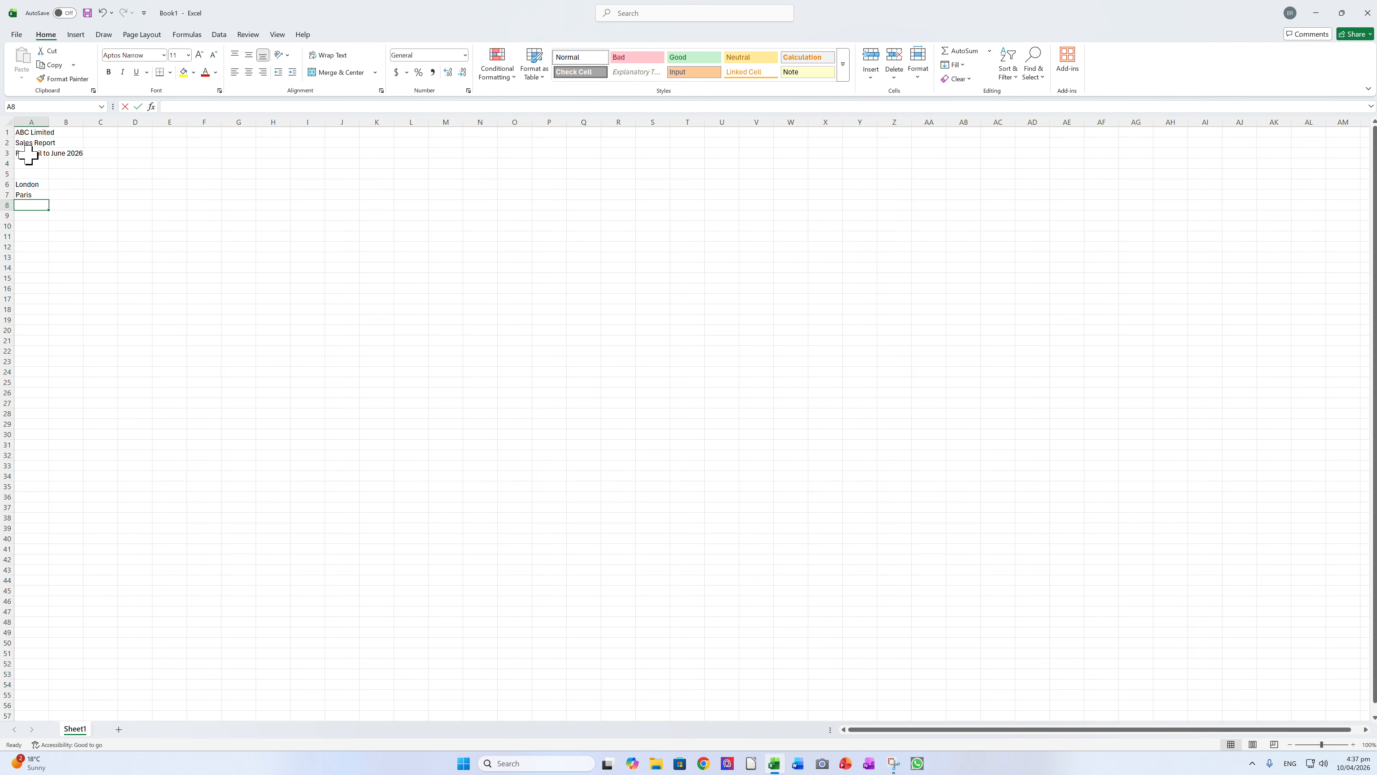
type("Rome")
key("Return")
type("Berlin")
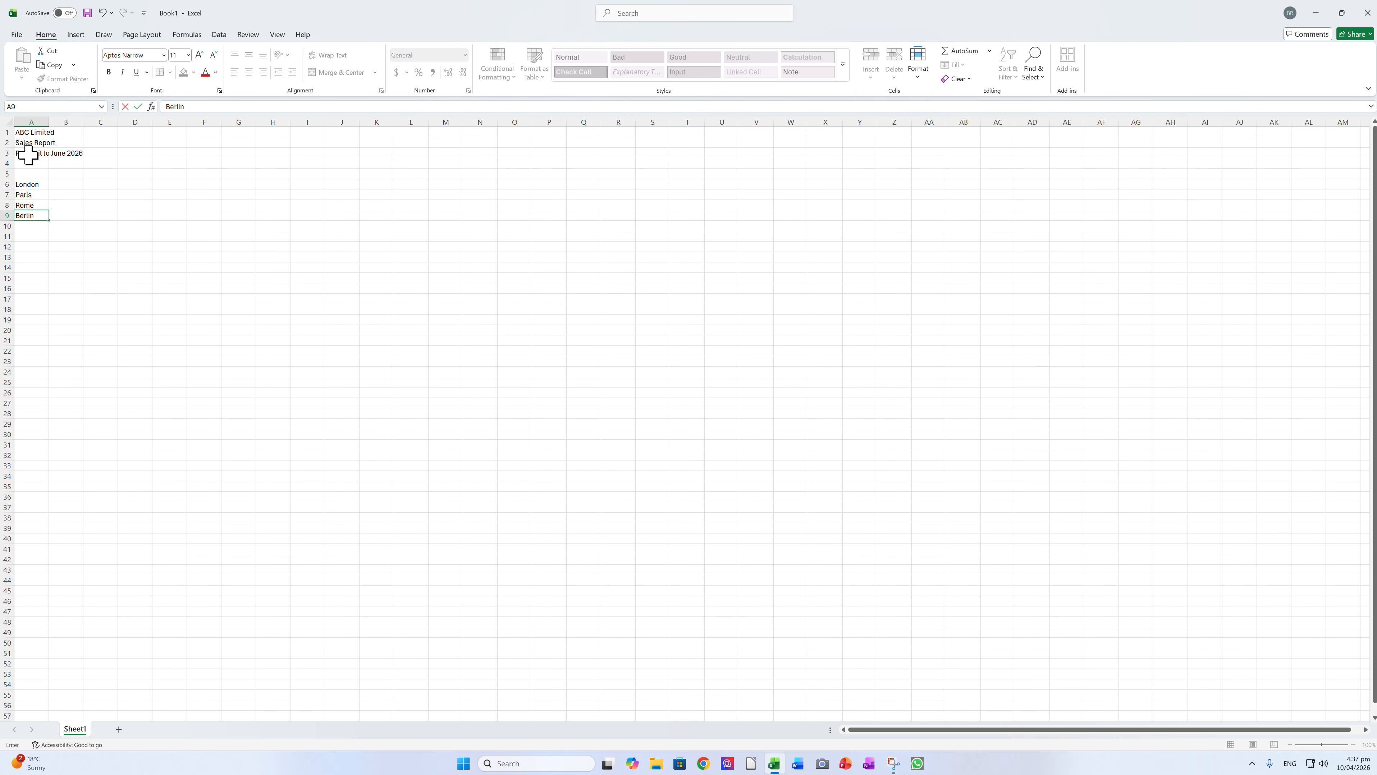
key("Right")
Enter the column headings April, May, June and Total across cells B5 to E5.
key("Up")
key("Up")
key("Up")
key("Up")
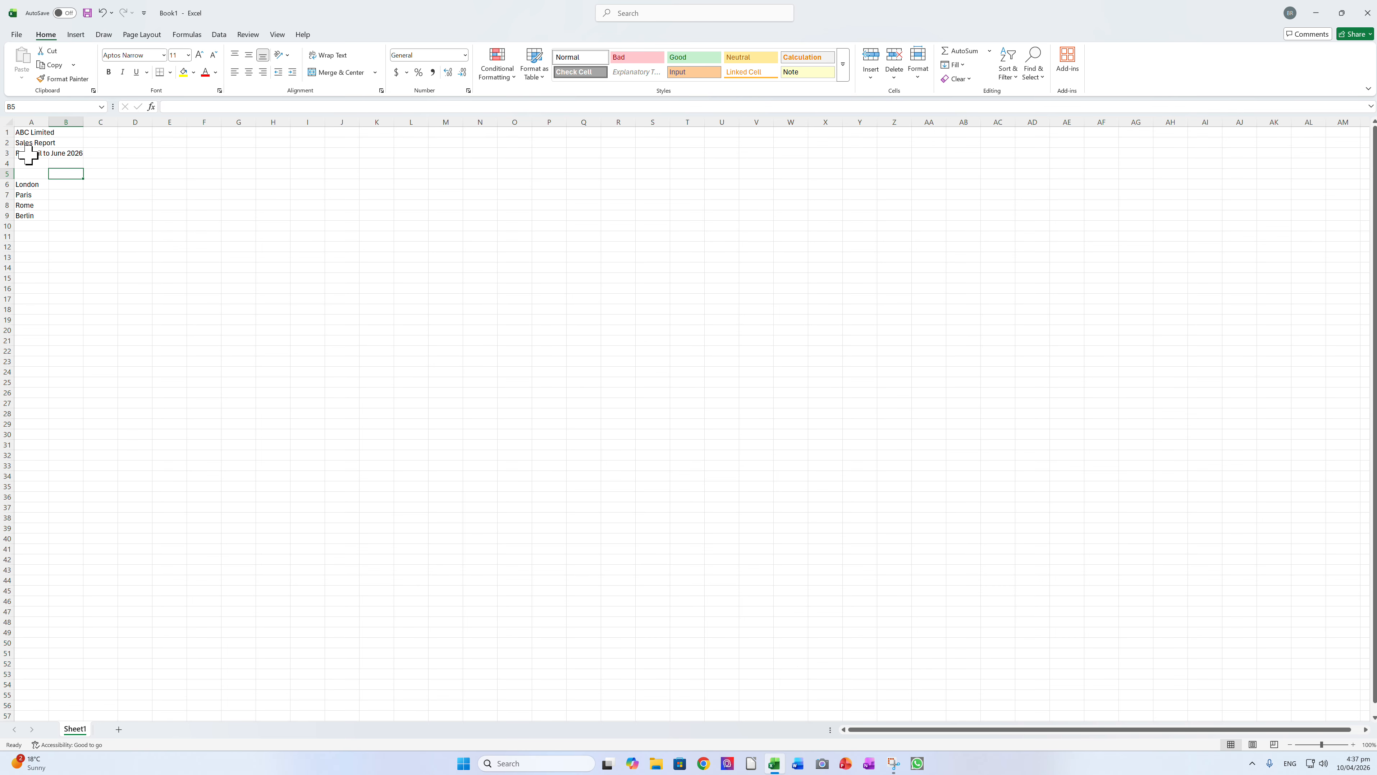
type("April")
key("Right")
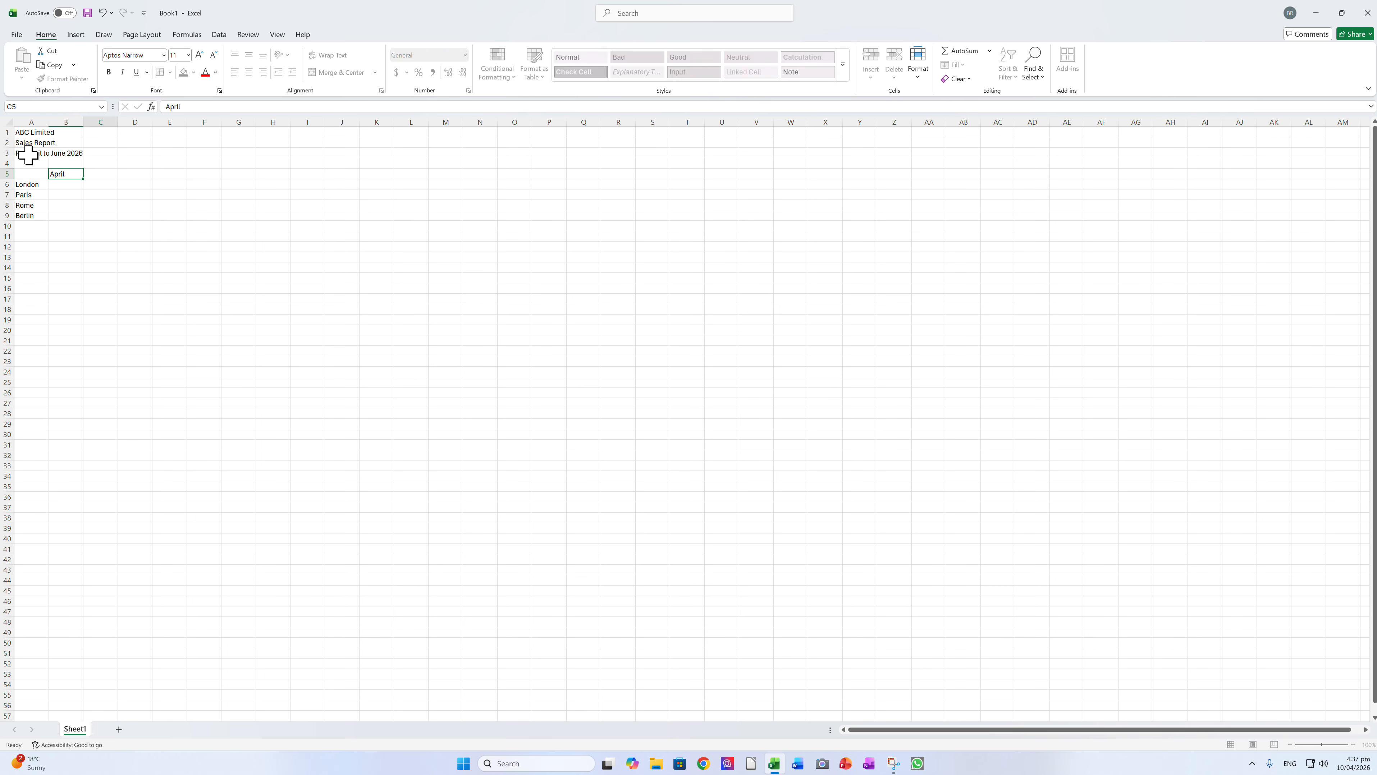
type("May")
key("Right")
type("June")
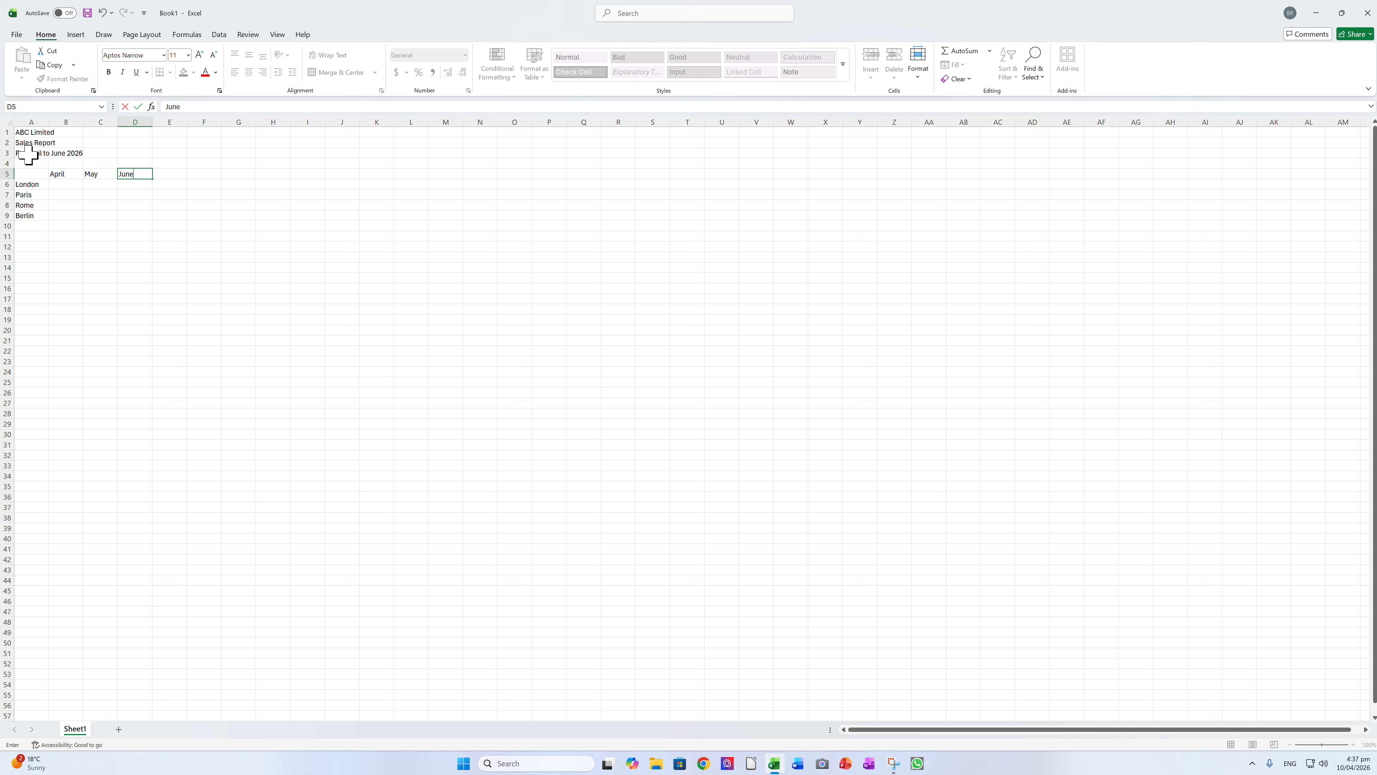
key("Right")
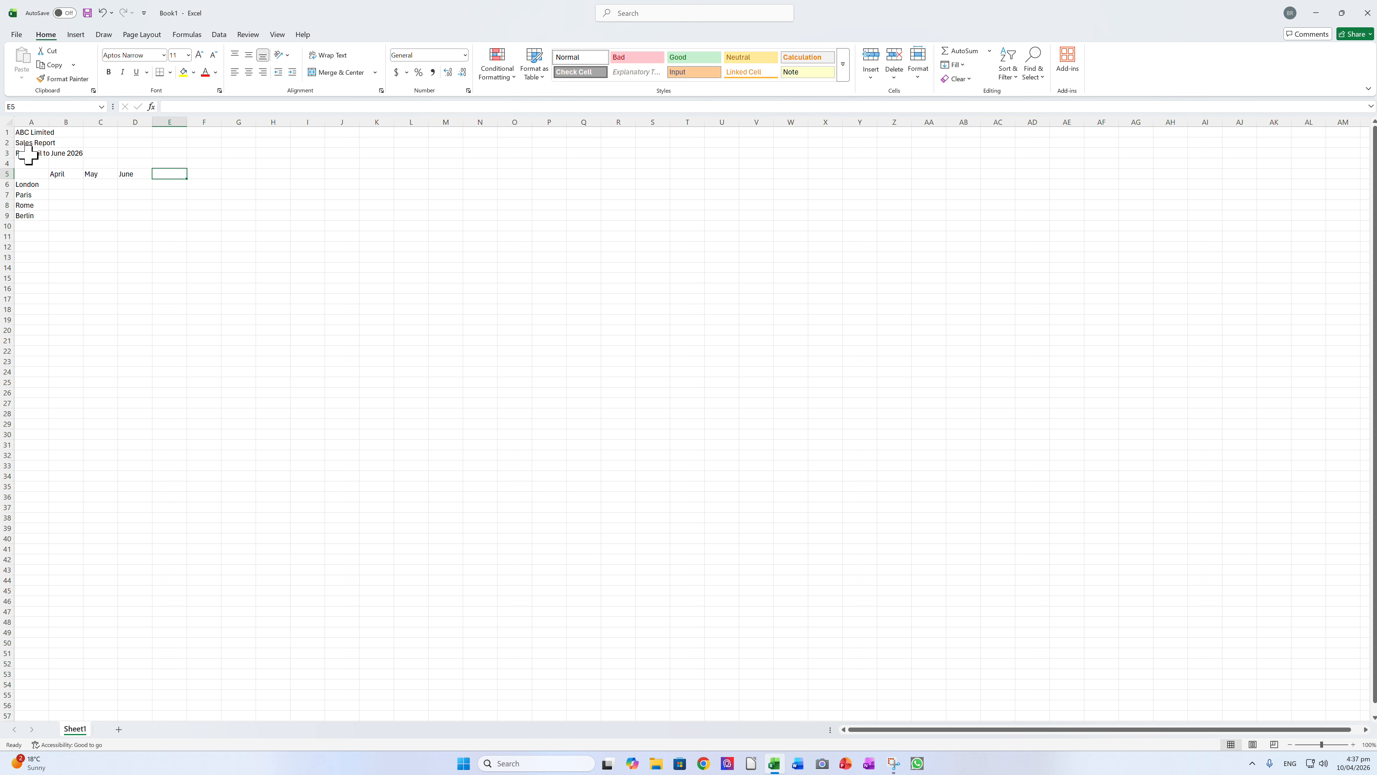
type("Total")
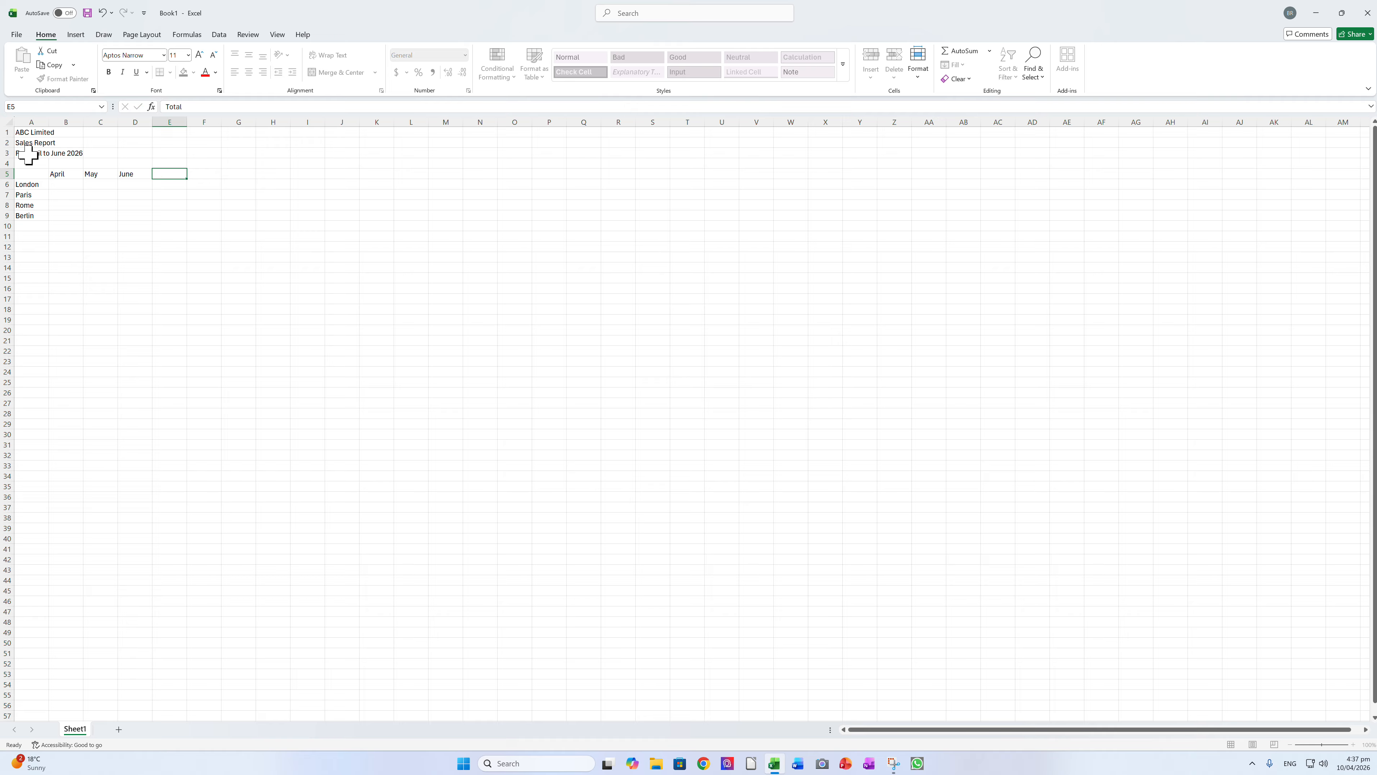
key("Return")
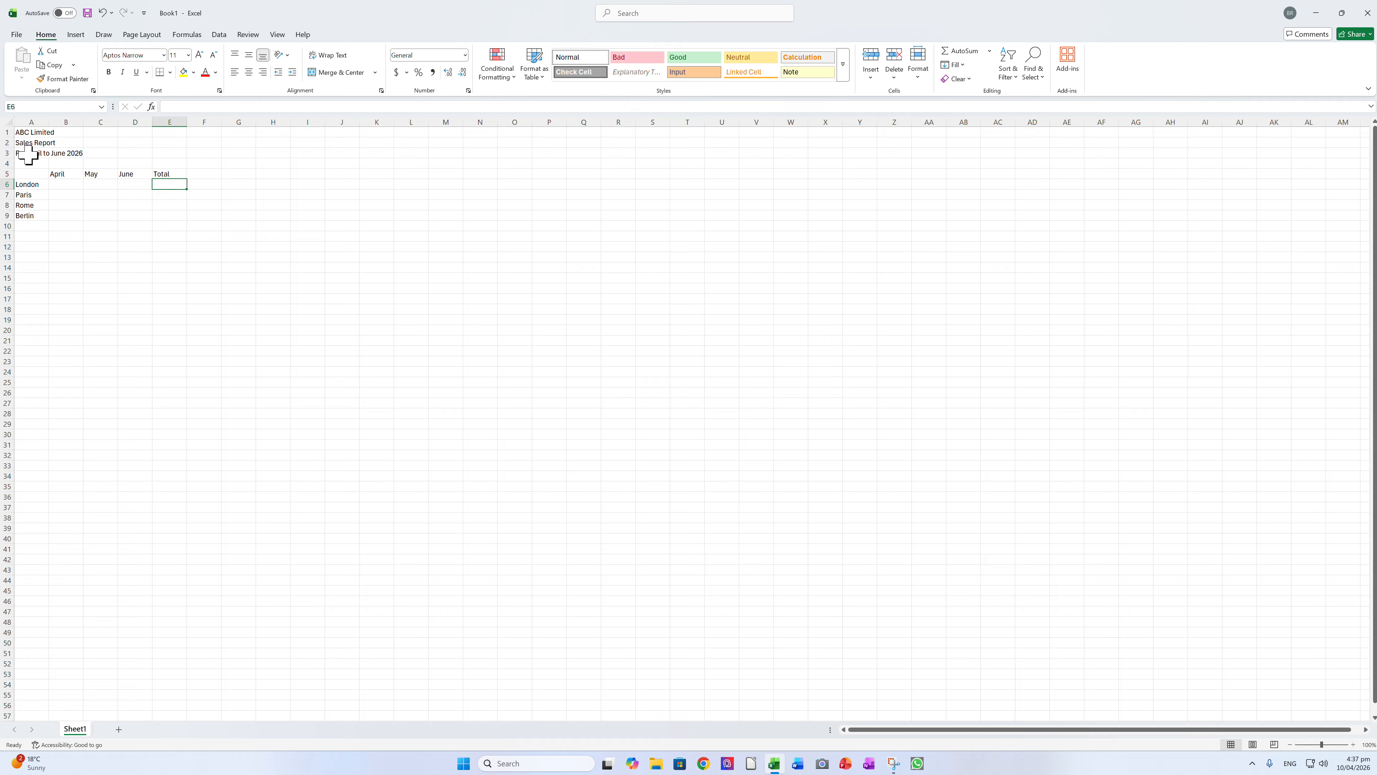
Add the row label Total in cell A11, leaving a blank row below Berlin.
left_click(21, 236)
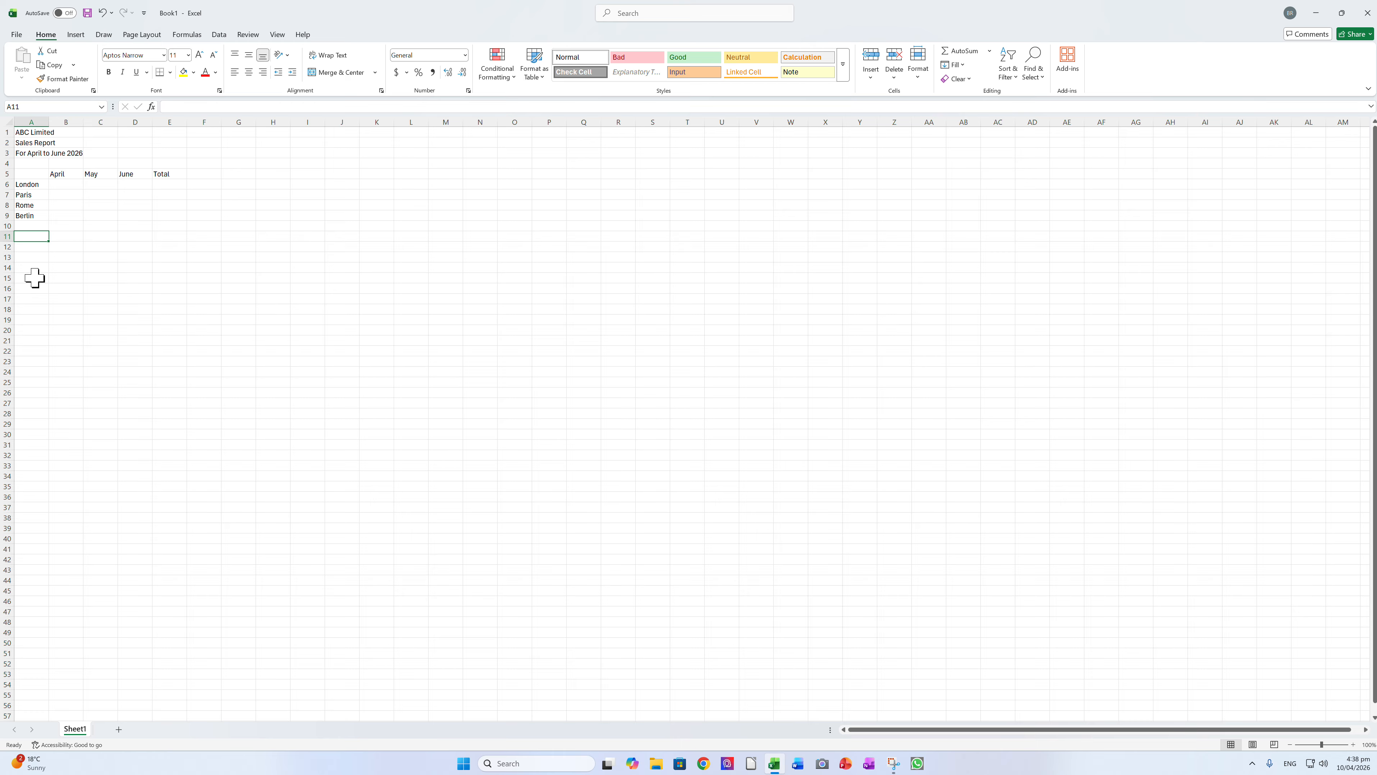
type("Total")
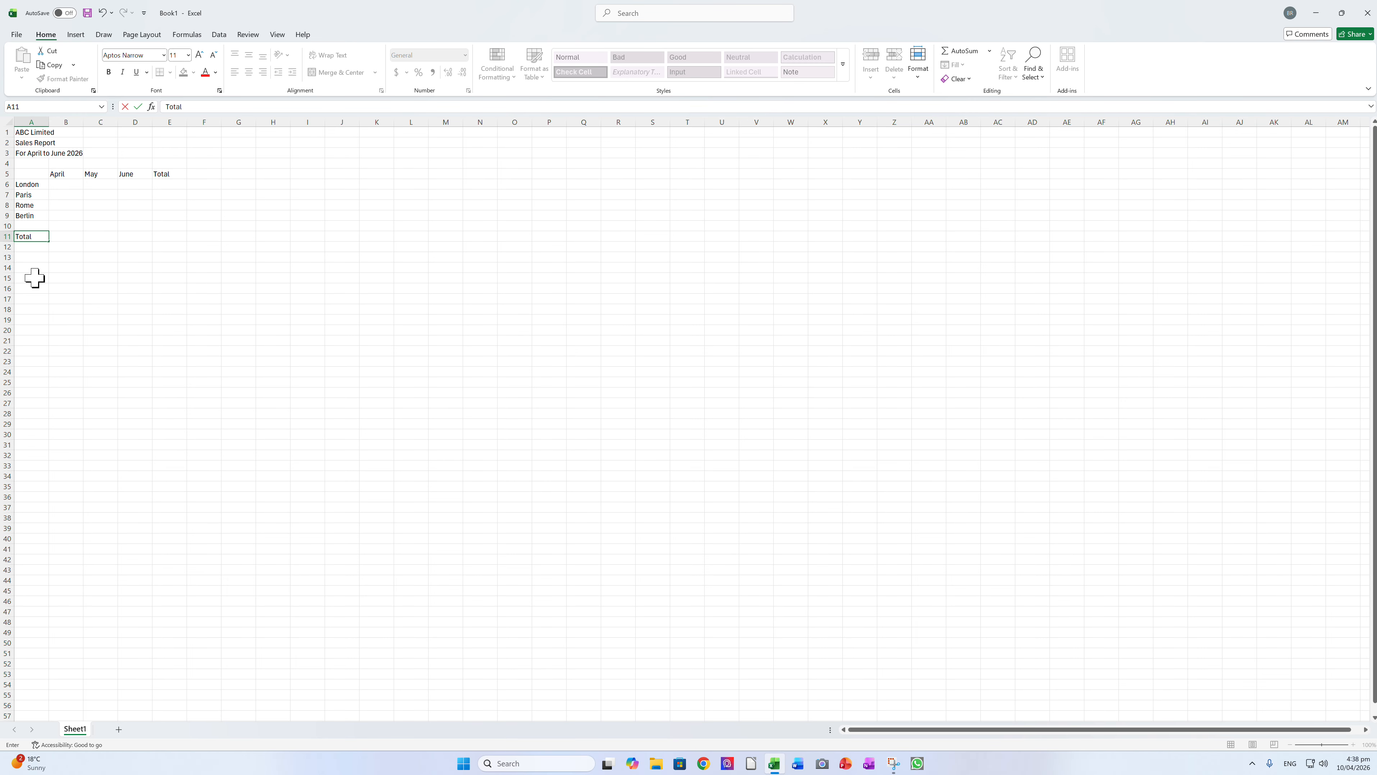
key("Tab")
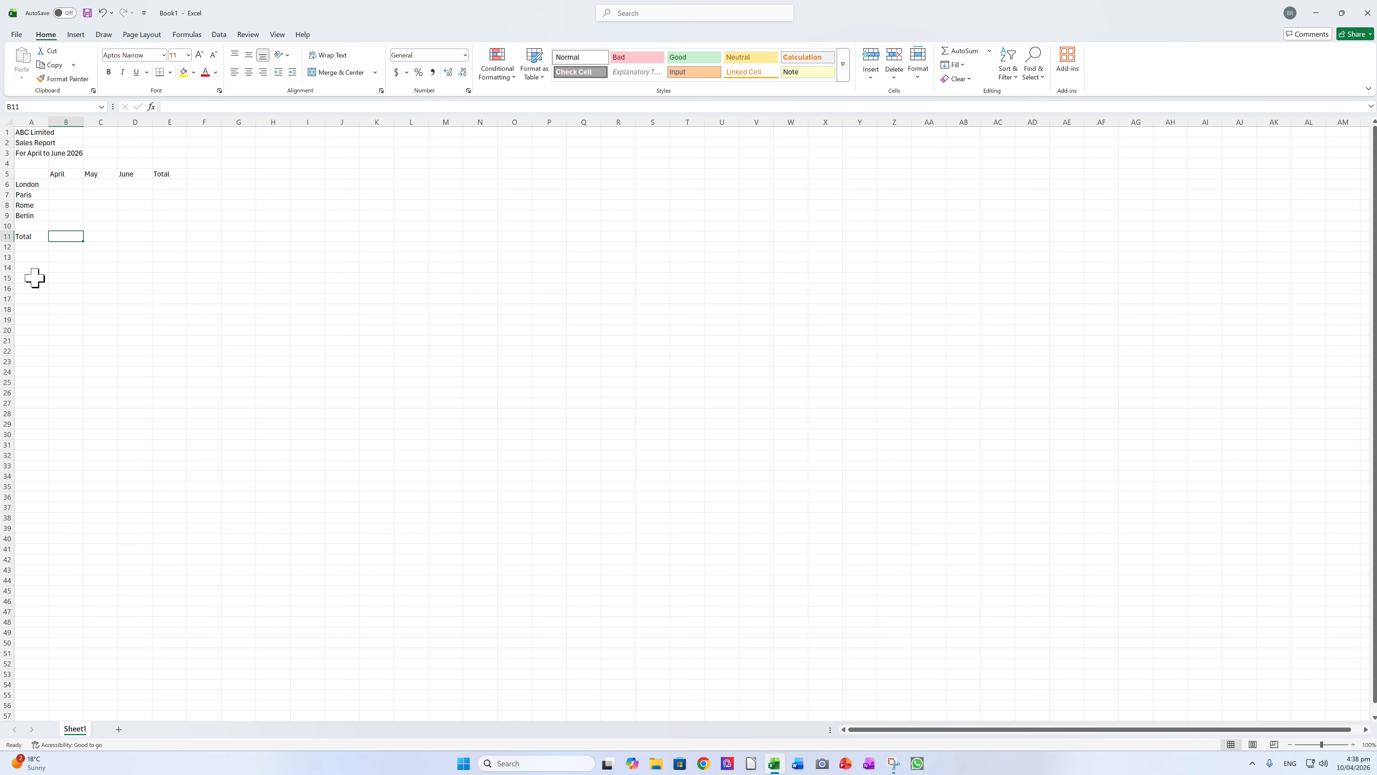
Fill in the April sales in B6 to B9 with 100000, 110000, 120000 and 130000.
key("Up")
key("Up")
key("Up")
key("Up")
key("Up")
type("100000")
key("Return")
type("1")
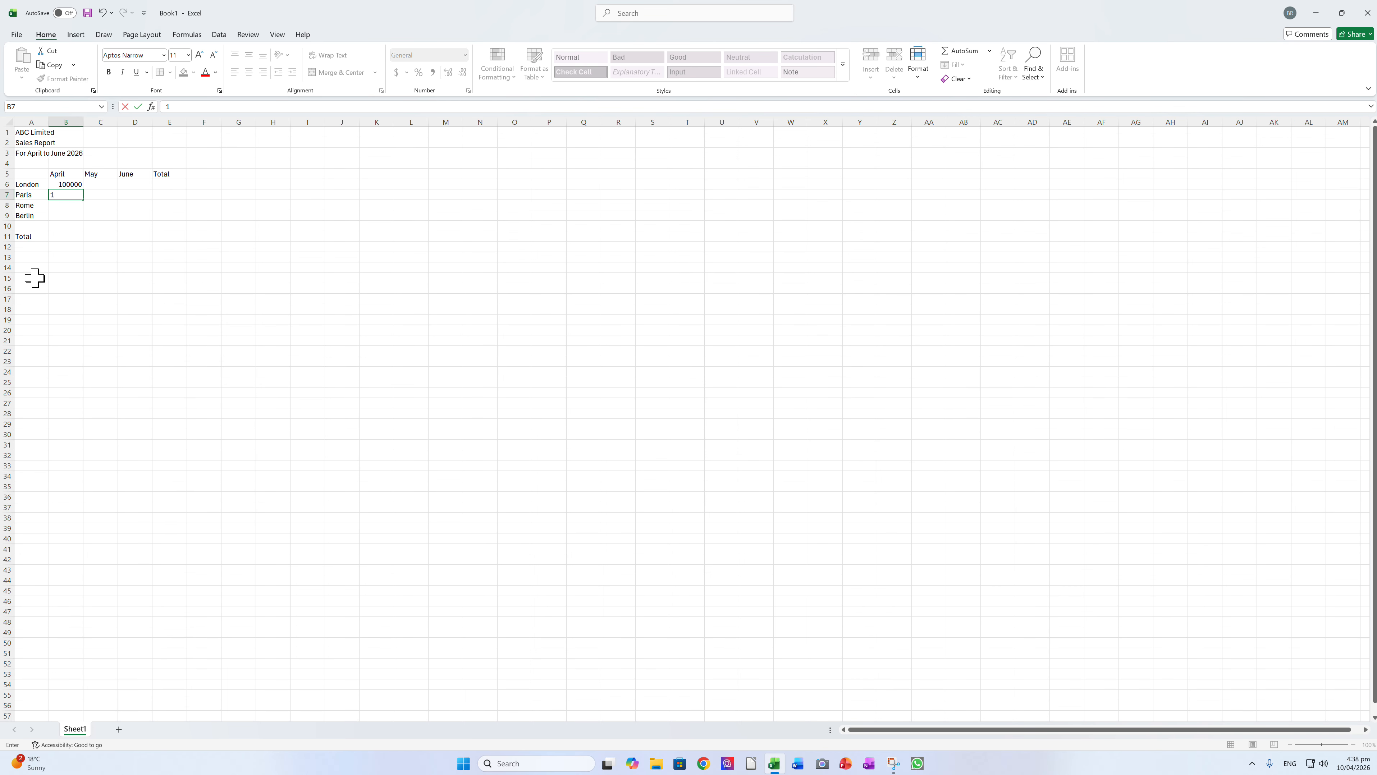
type("10000")
key("Return")
type("120000")
key("Return")
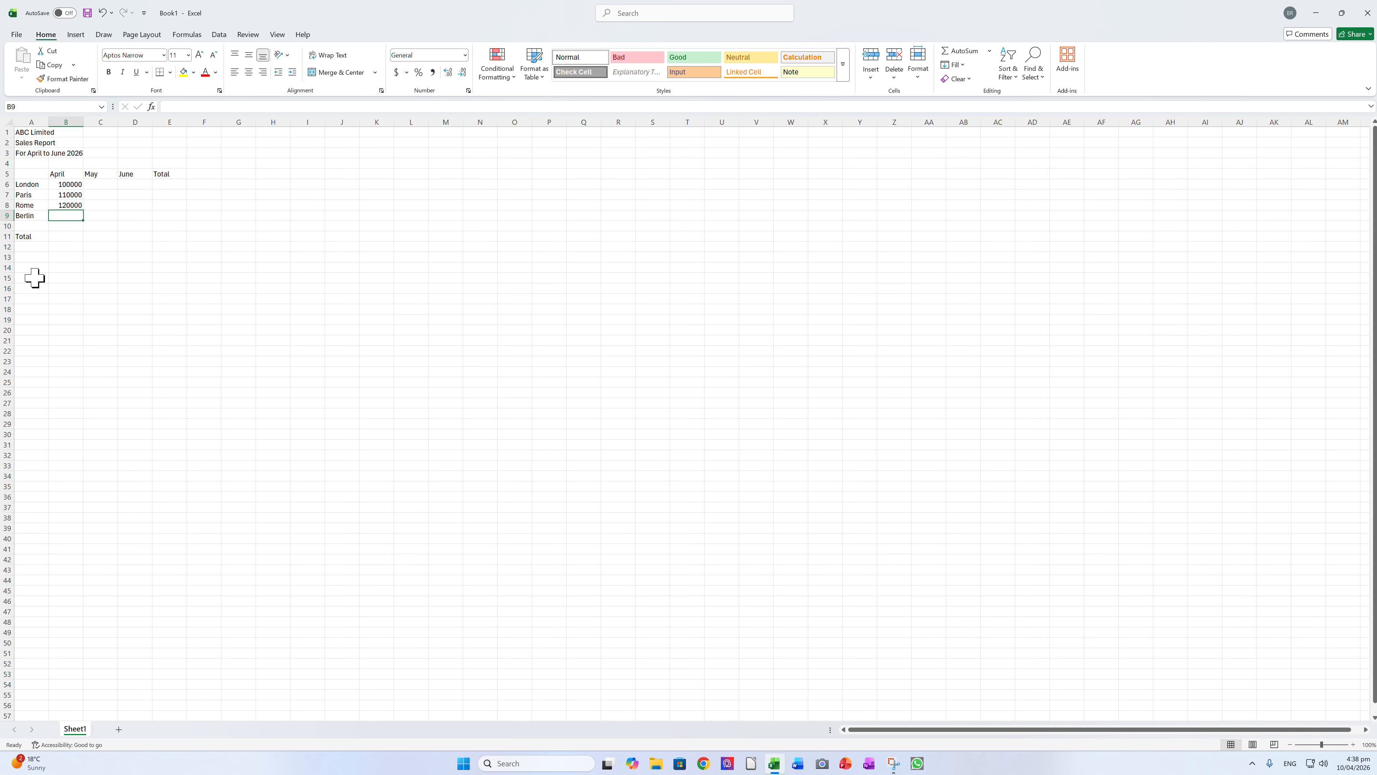
type("130000")
key("Tab")
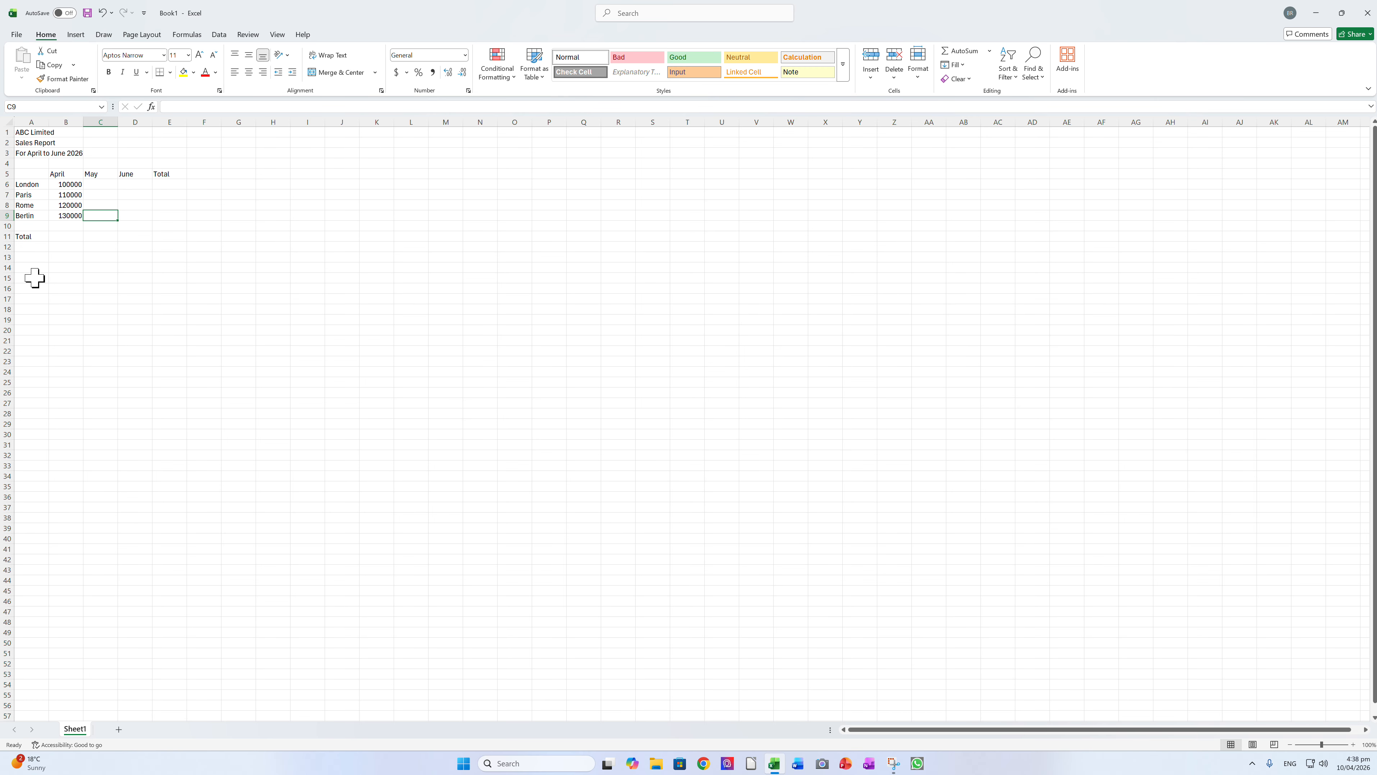
Fill in the May sales in C6 to C9 with 140000, 150000, 160000 and 170000.
key("Up")
key("Up")
key("Up")
type("140000")
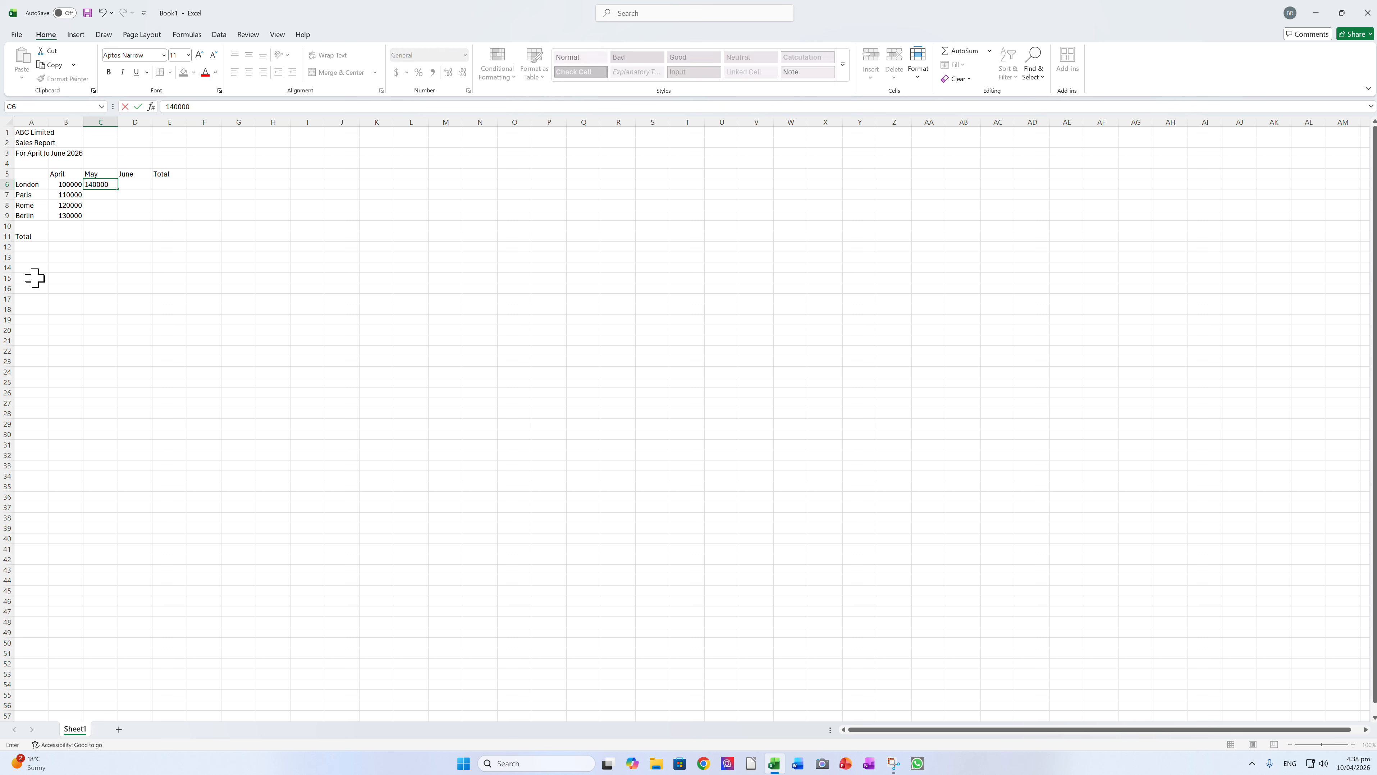
key("Return")
type("150000")
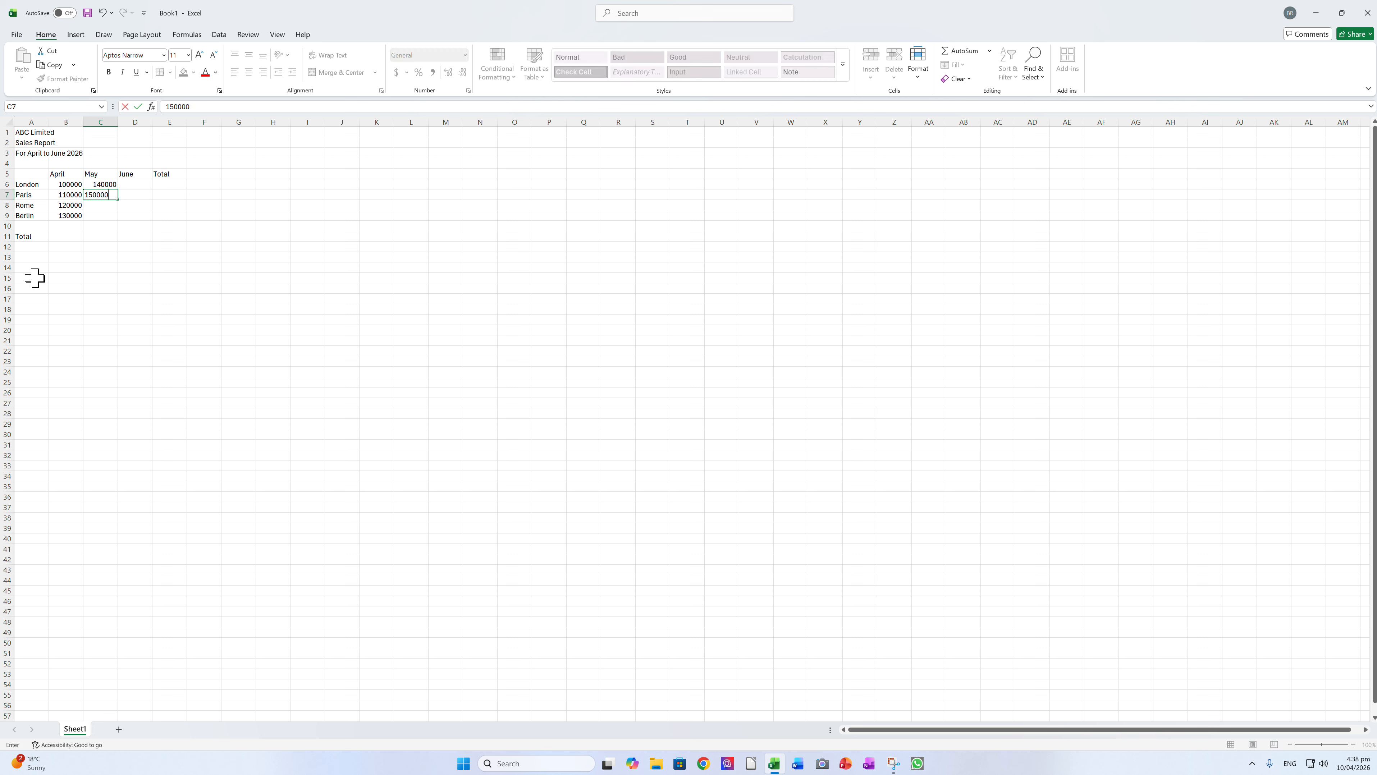
key("Return")
type("160000")
key("Return")
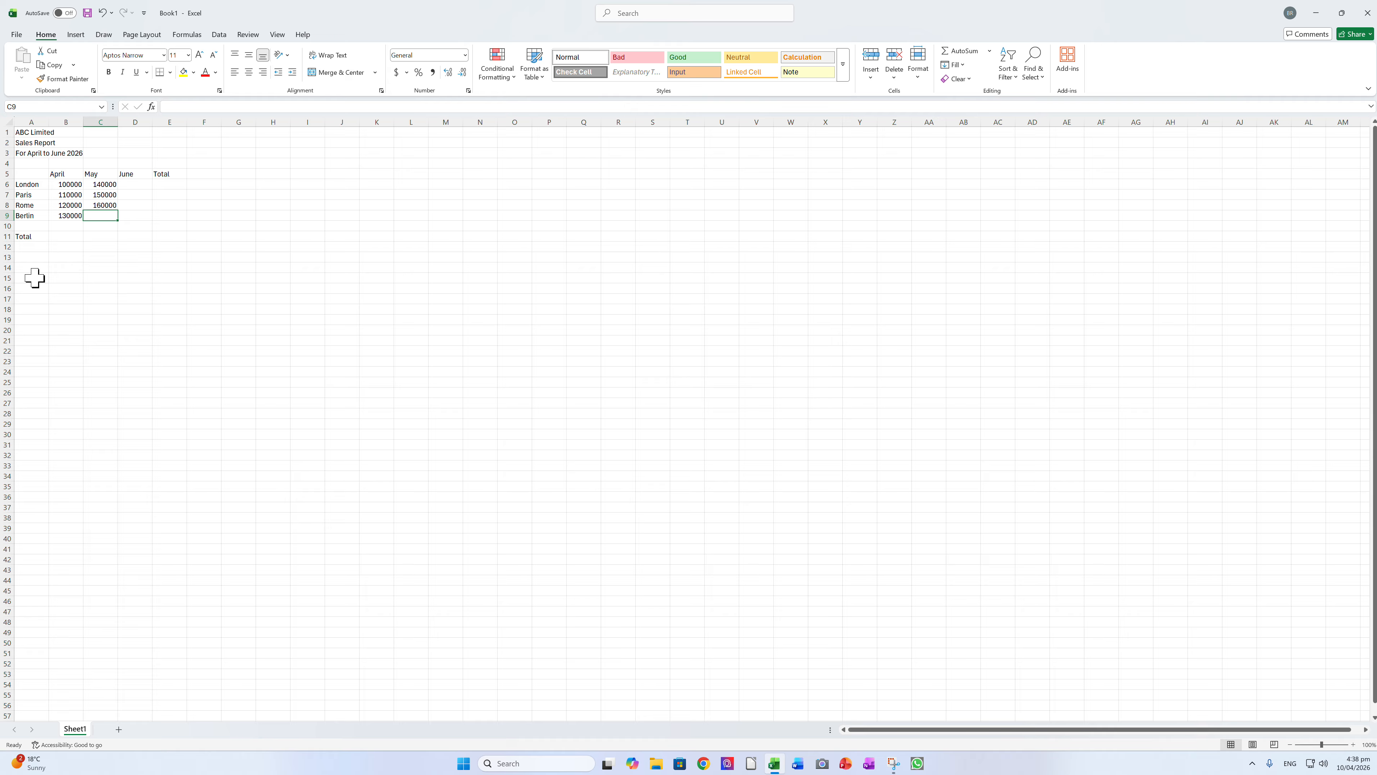
type("1")
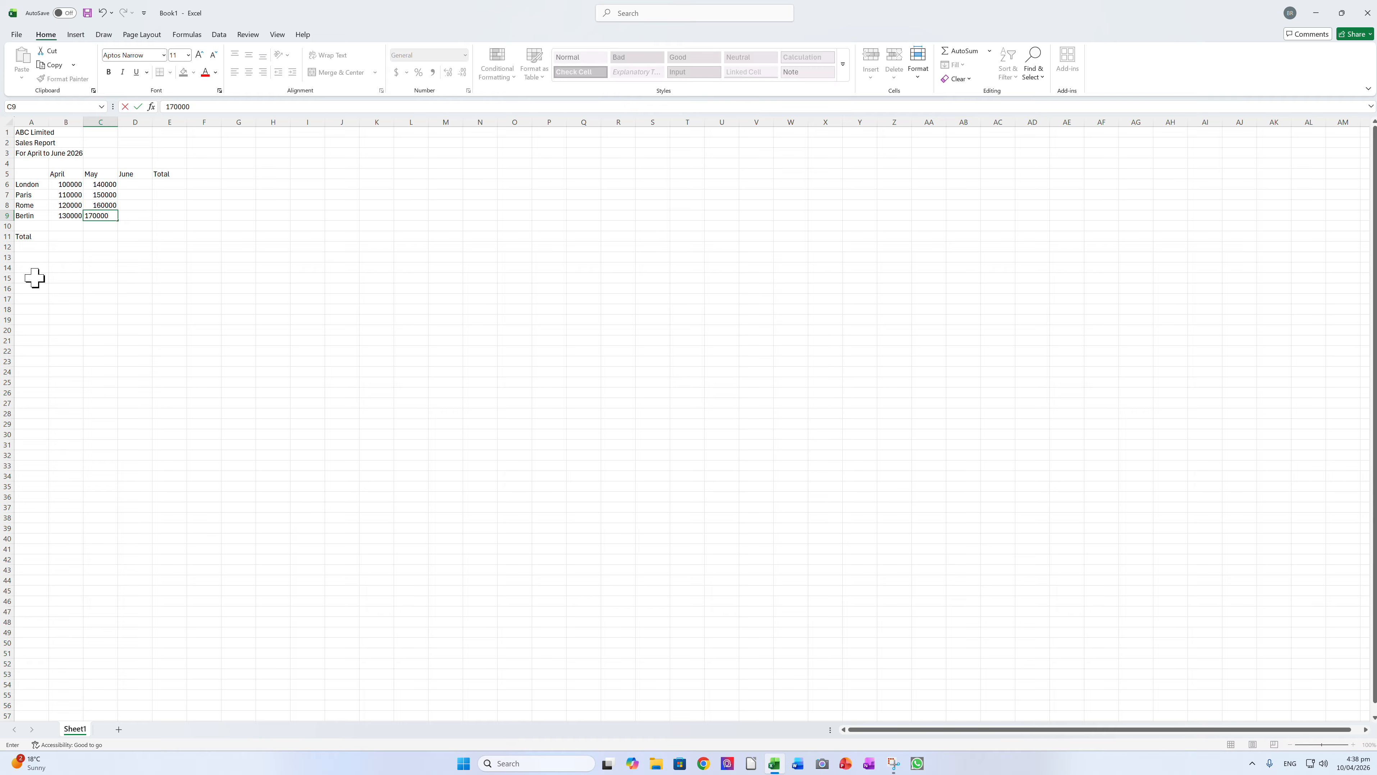
type("70000")
key("Tab")
Fill in the June sales in D6 to D9 with 180000, 190000, 200000 and 210000.
key("Up")
key("Up")
key("Up")
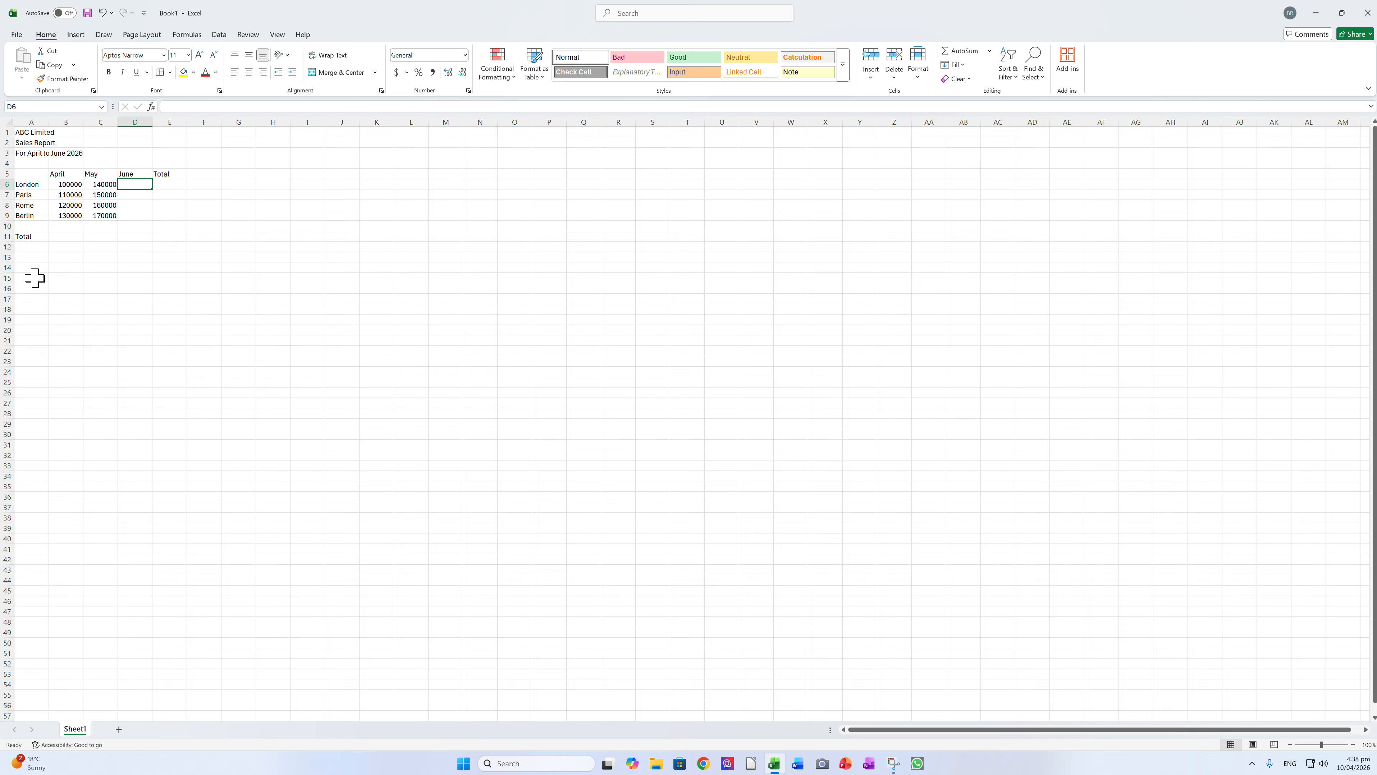
type("180000")
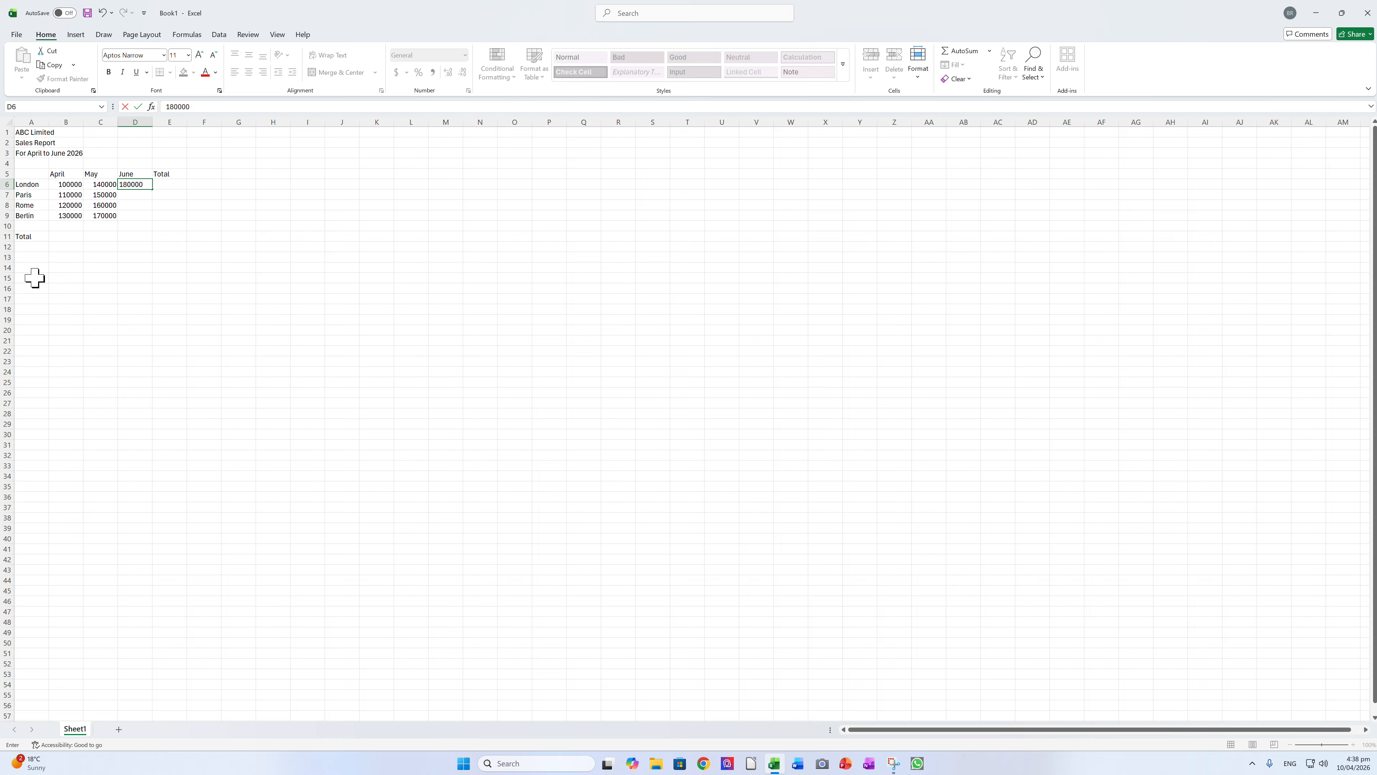
key("Return")
type("1900")
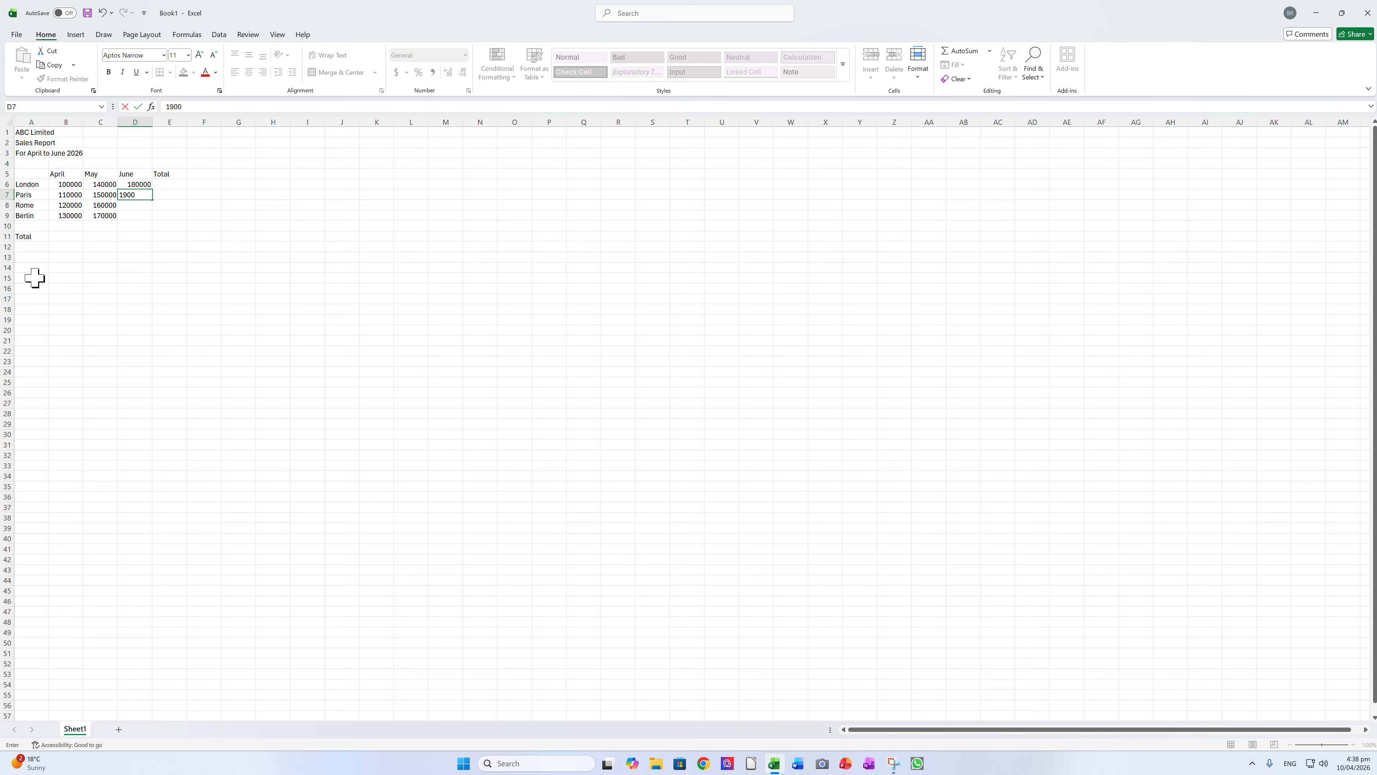
type("00")
key("Return")
type("200000")
key("Return")
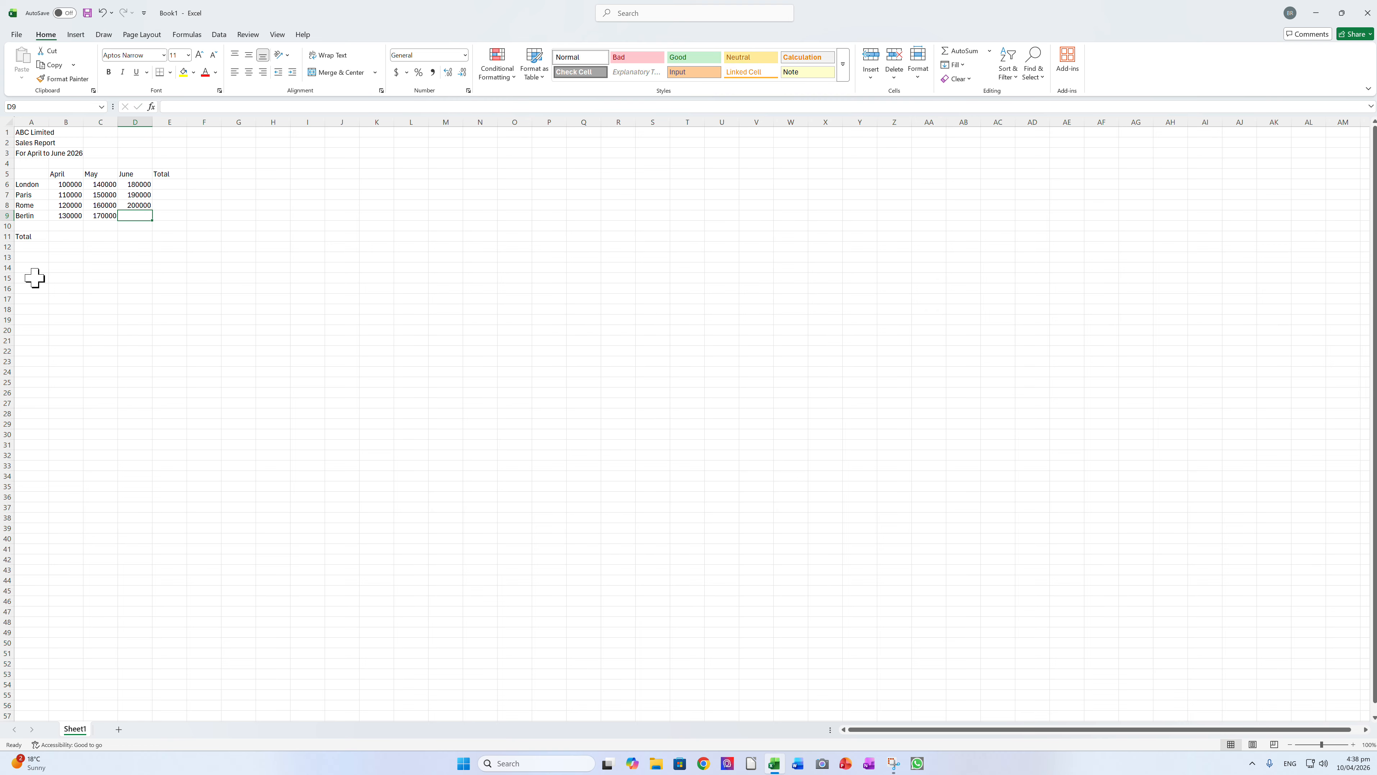
type("210000")
key("Return")
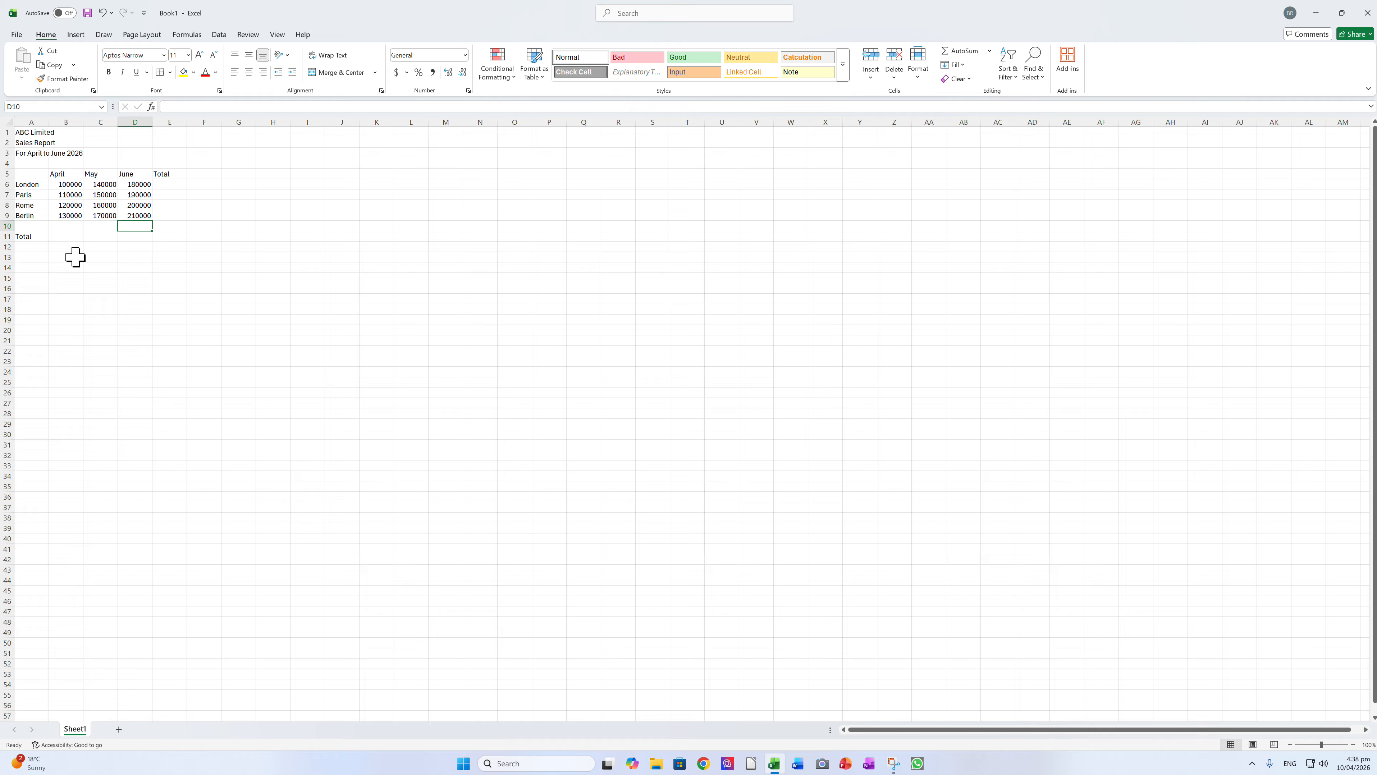
Make the three report title lines in rows 1 to 3 bold.
left_click(25, 131)
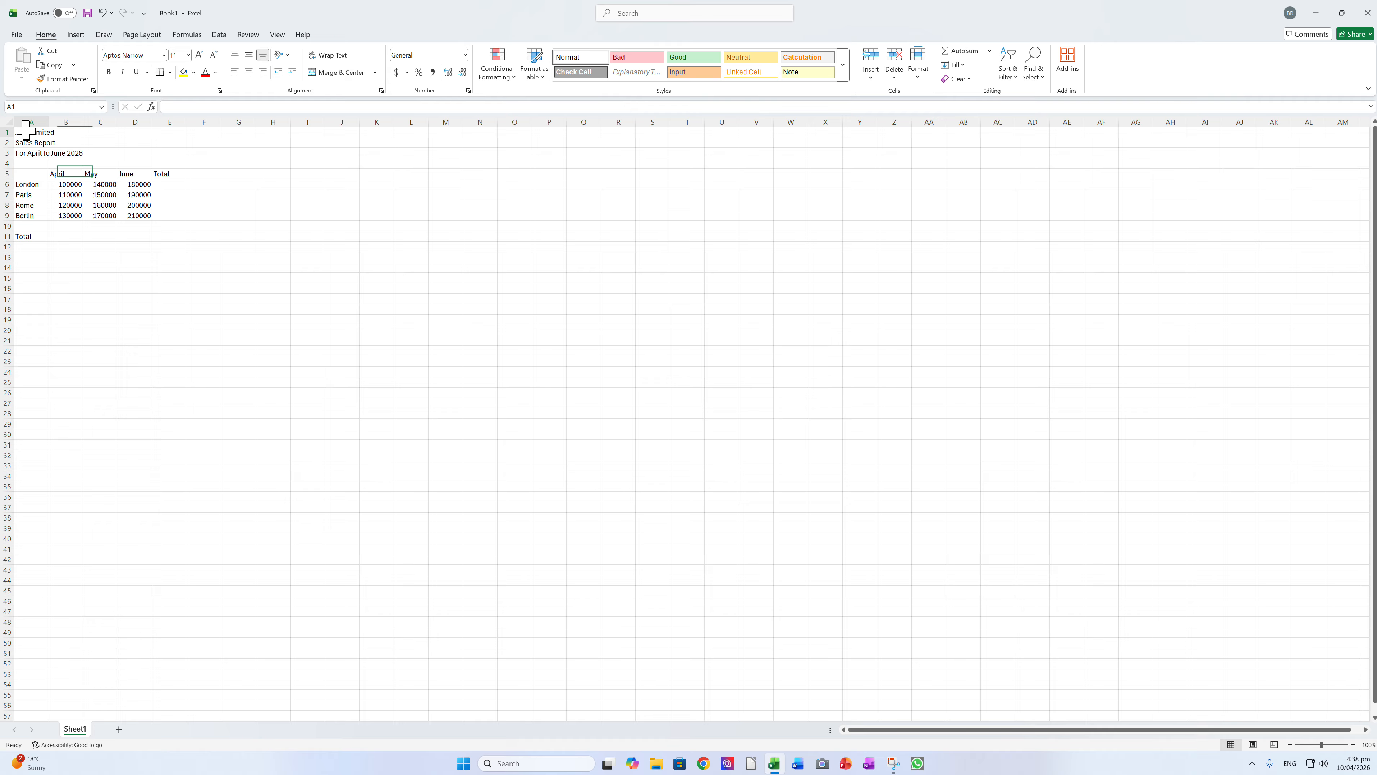
left_click_drag(25, 131, 66, 158)
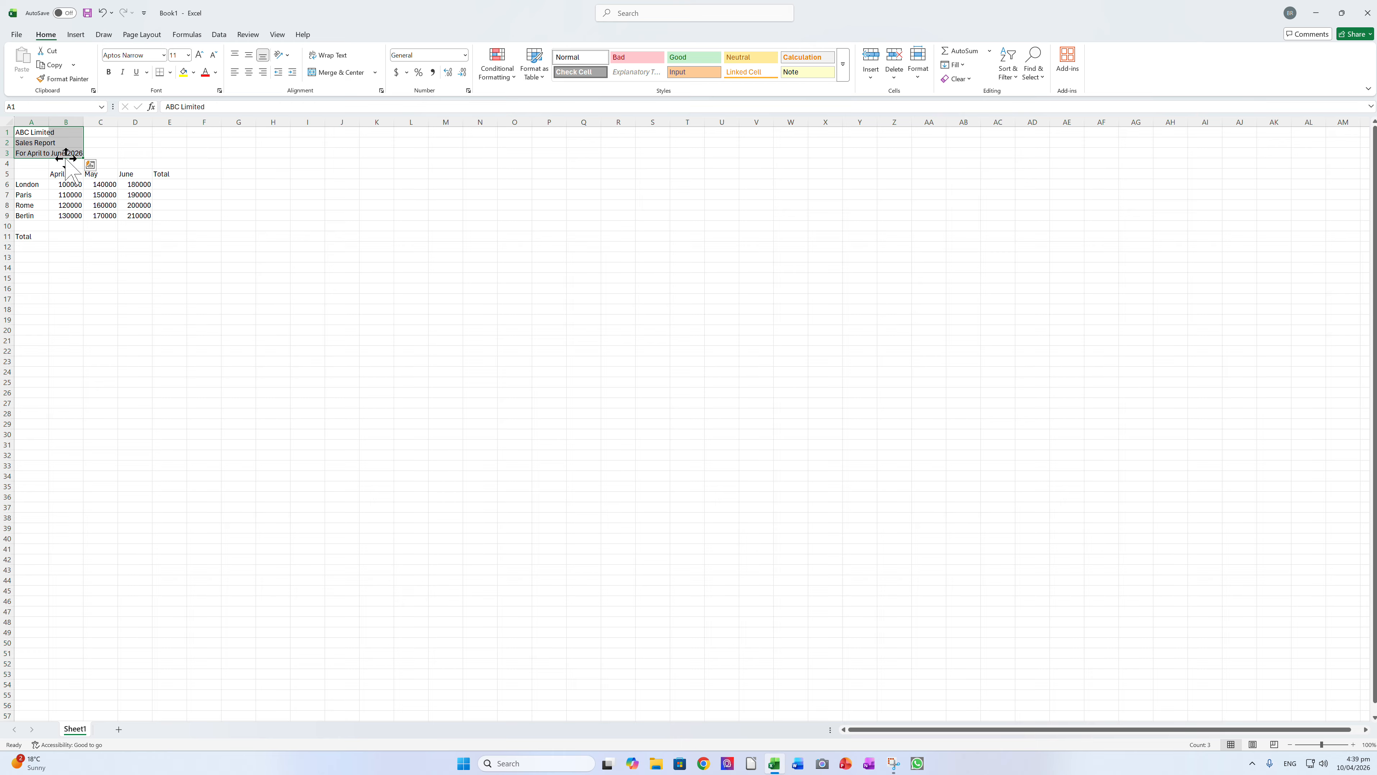
left_click(110, 72)
left_click(157, 152)
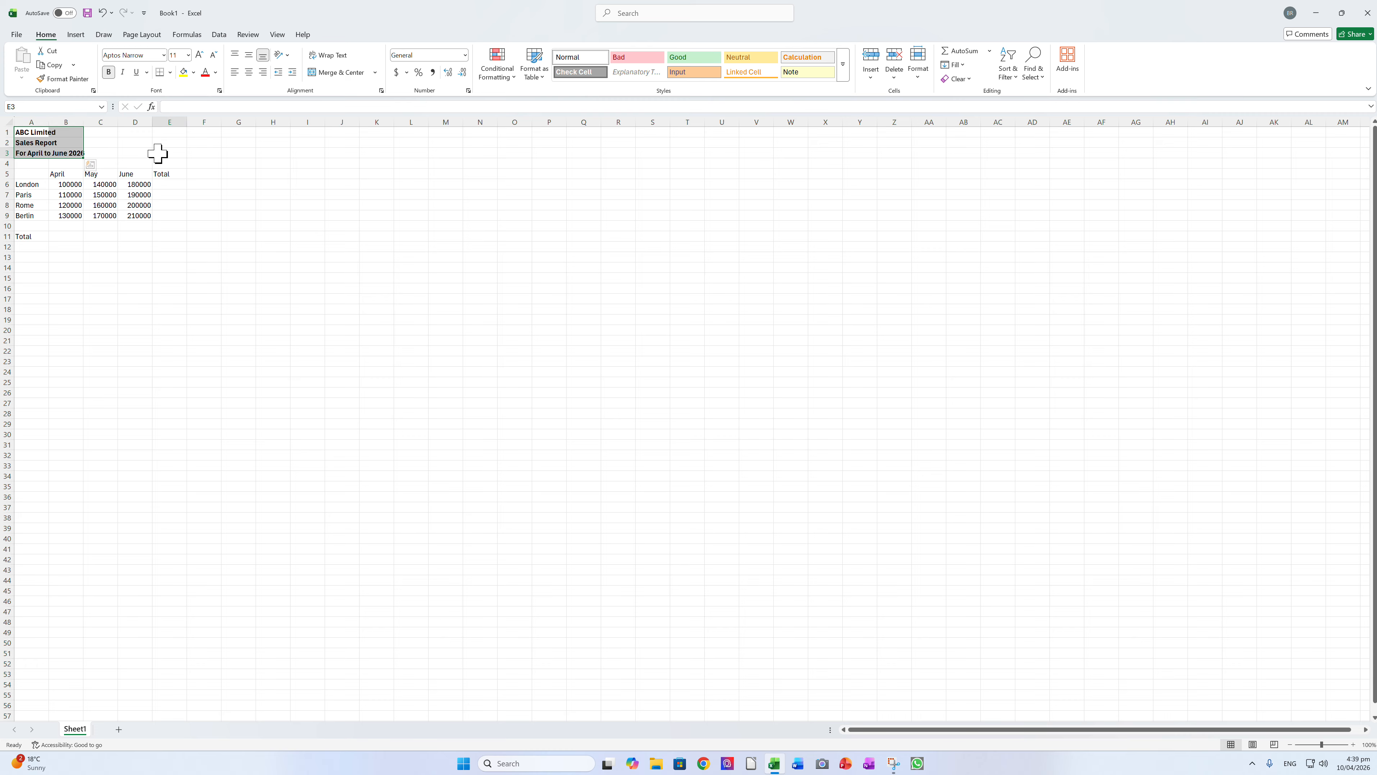
Review the font settings of the three title lines in A1:A3 in the cell format options.
left_click(28, 132)
left_click_drag(28, 132, 31, 152)
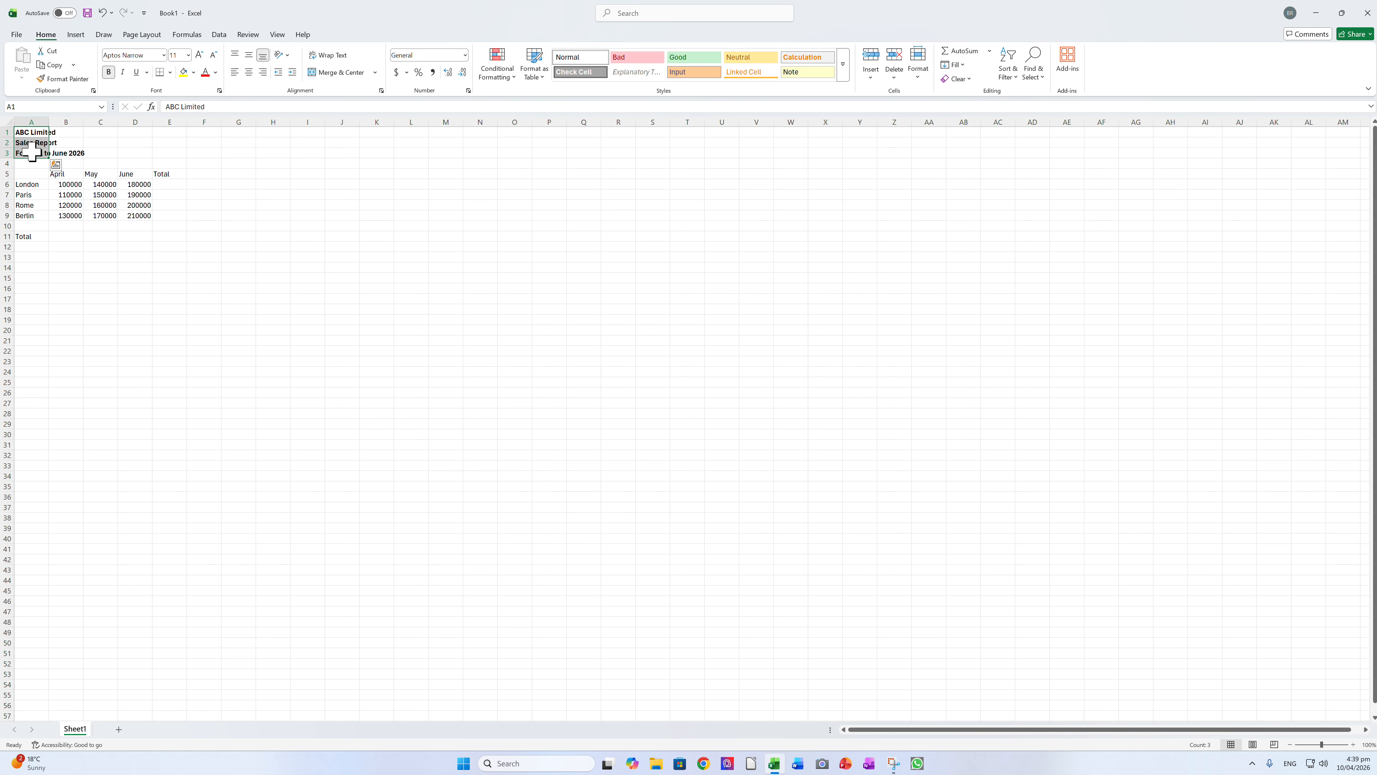
right_click(32, 153)
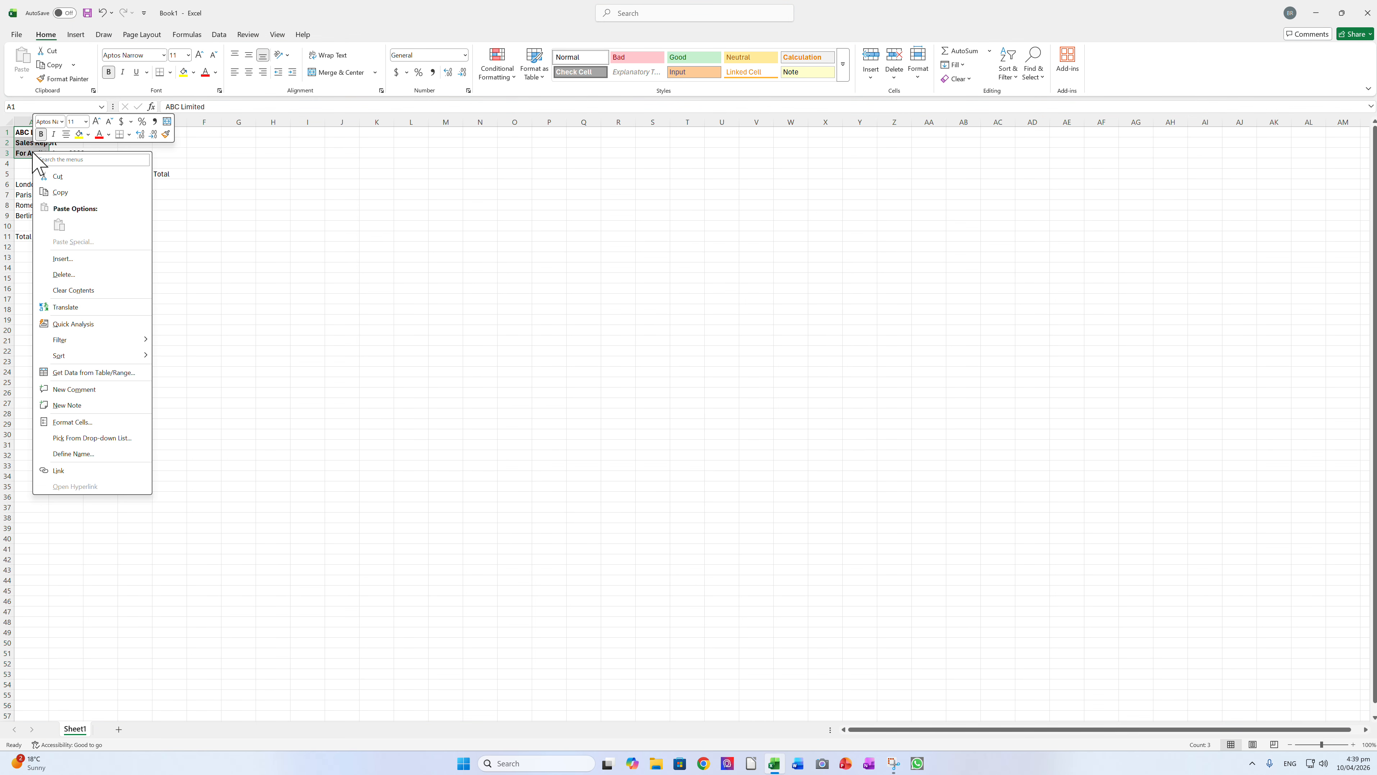
left_click(70, 423)
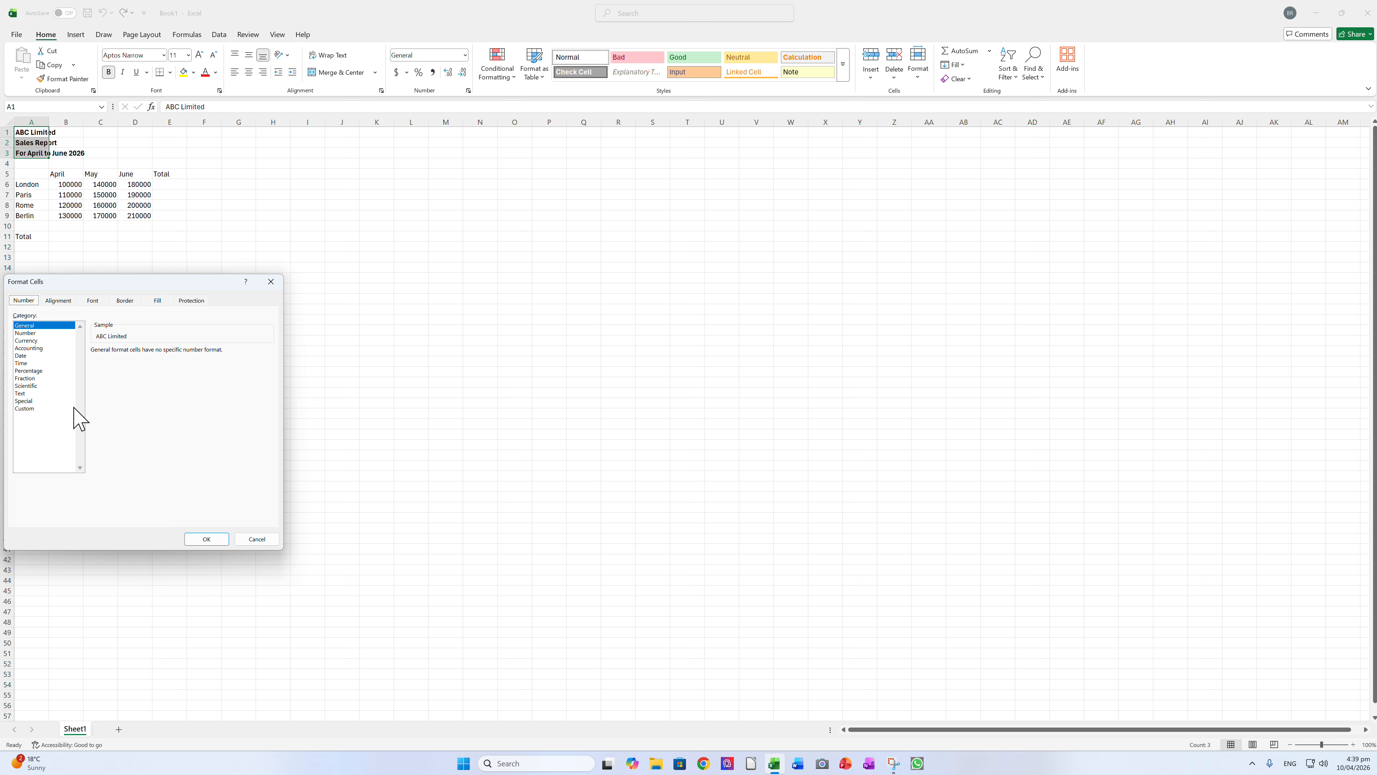
left_click_drag(158, 283, 408, 175)
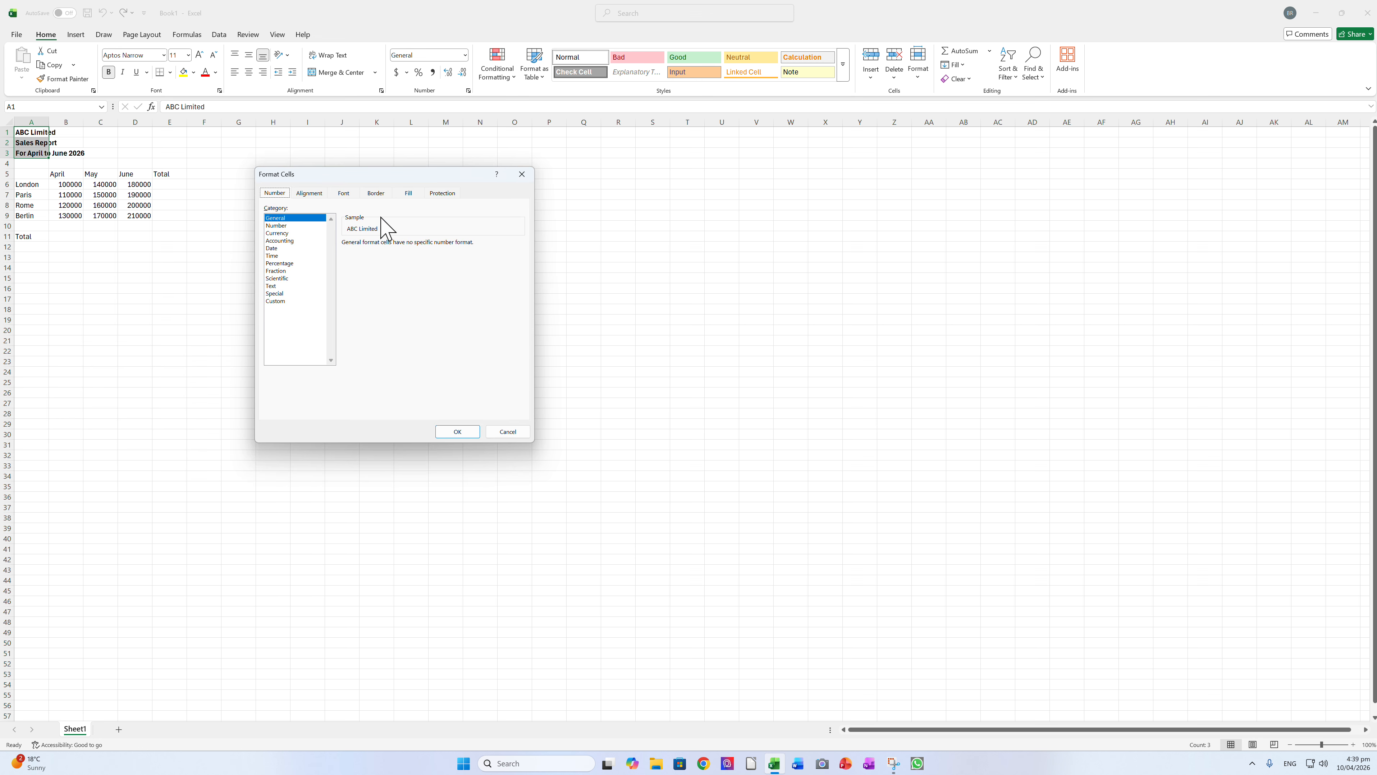
left_click(345, 194)
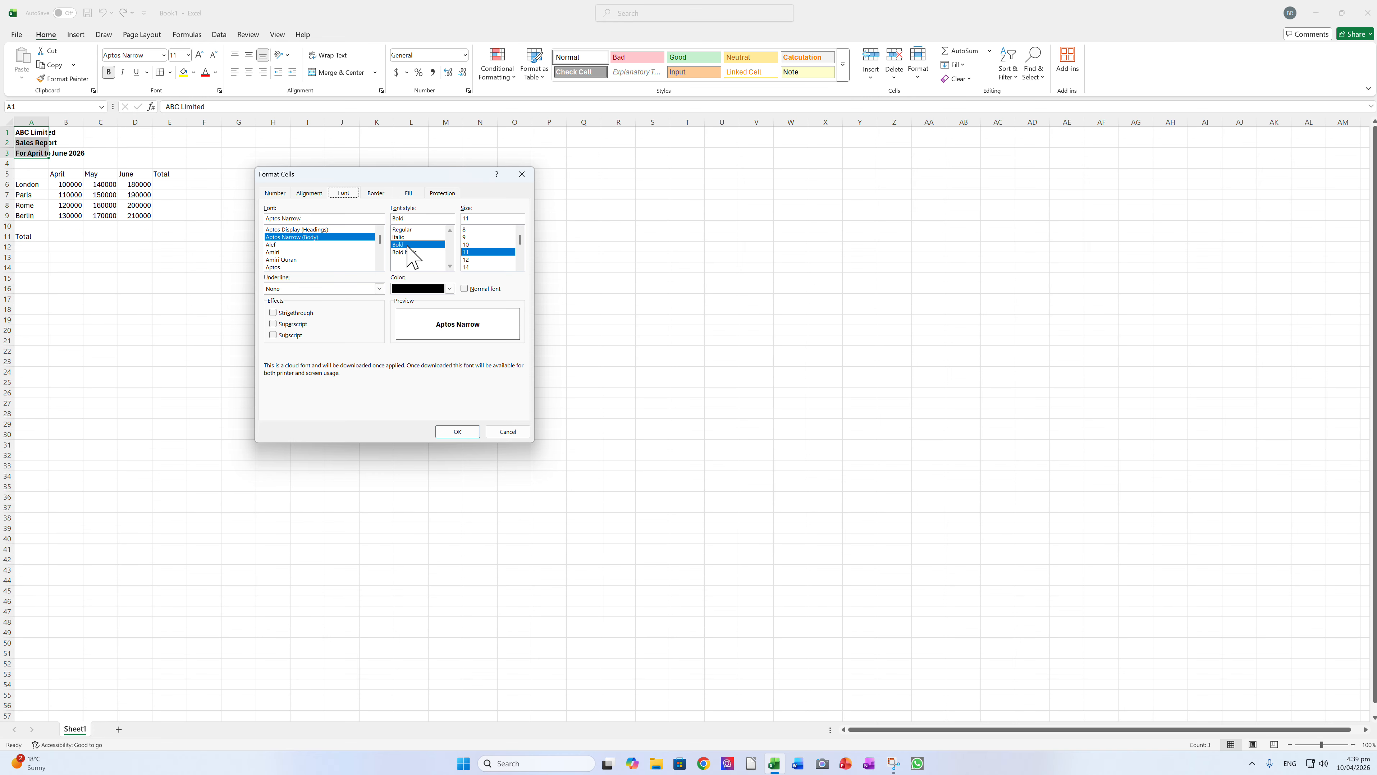
left_click(457, 432)
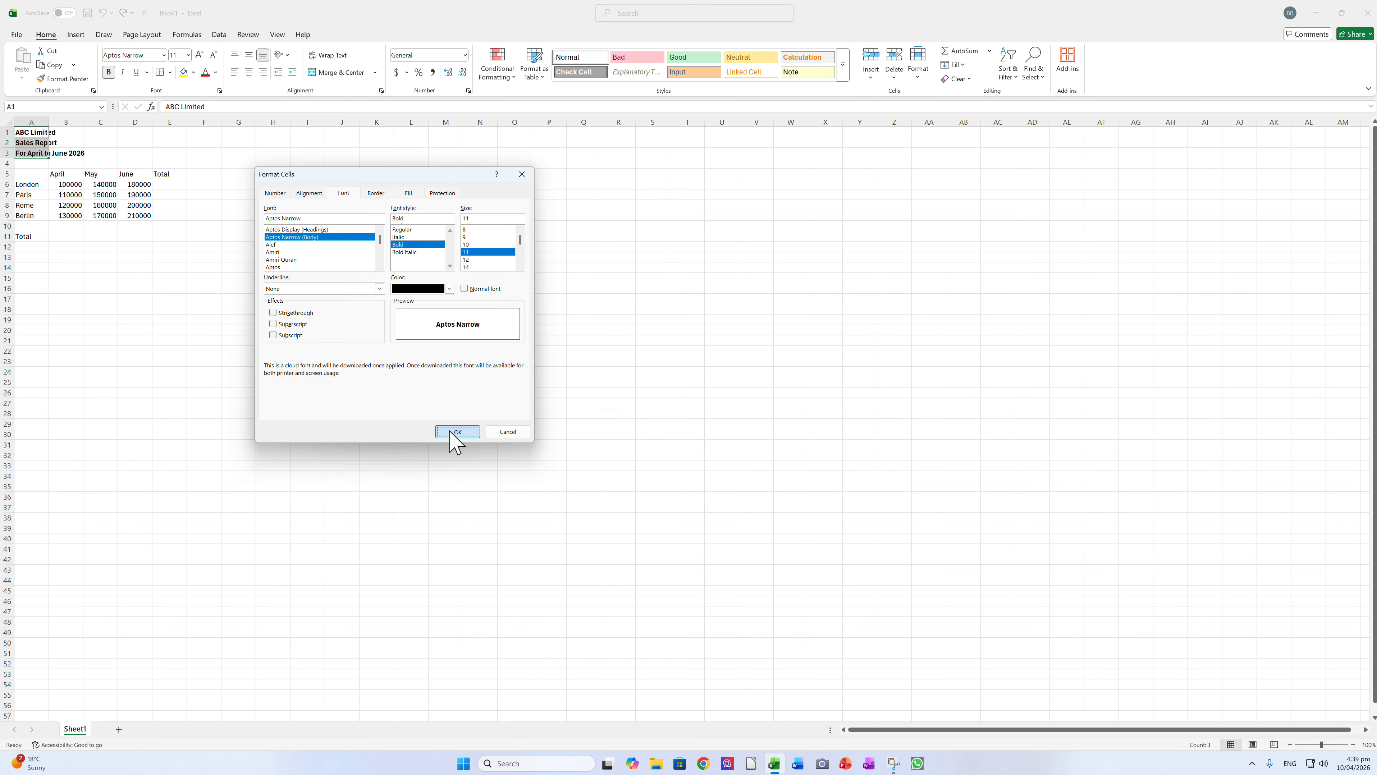
Toggle bold off and on for the title lines in A1:A3, and set their font style to Regular.
left_click(109, 72)
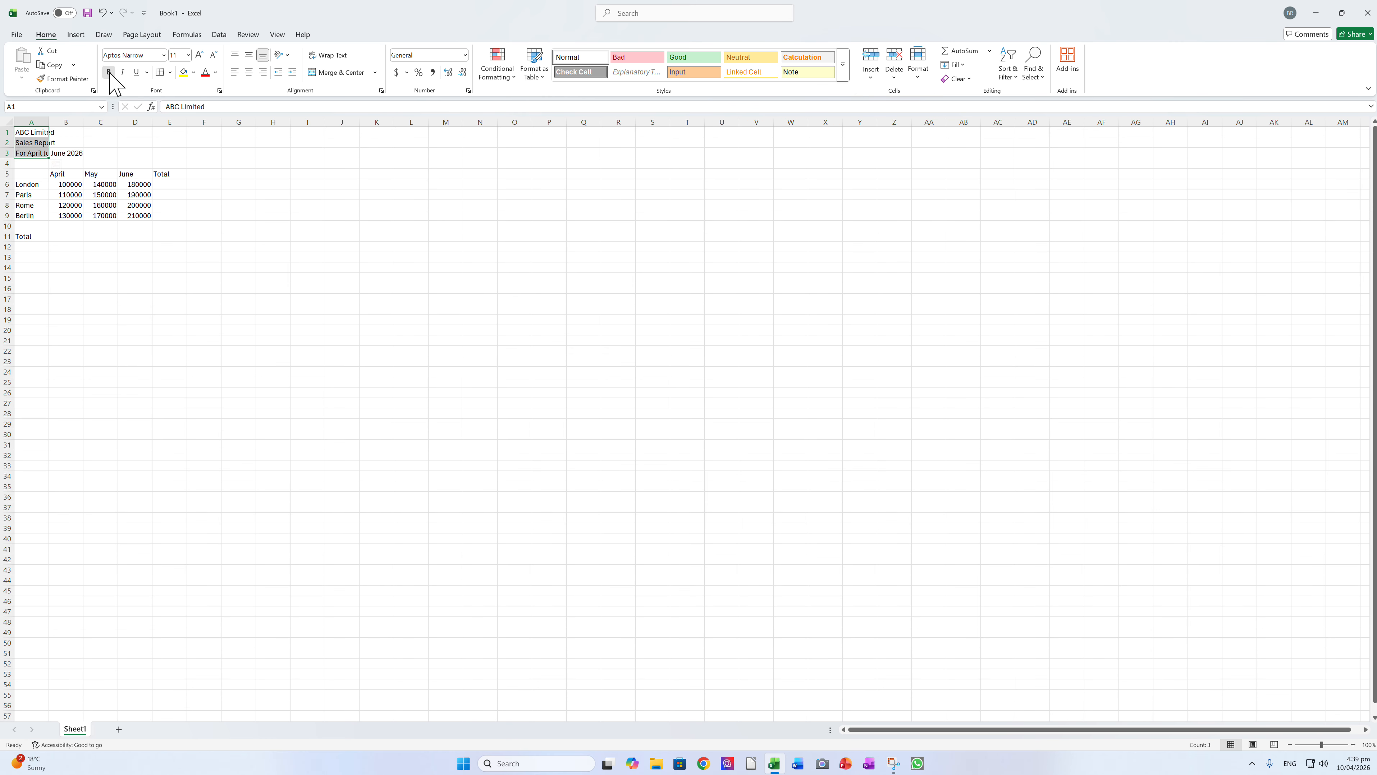
left_click(110, 72)
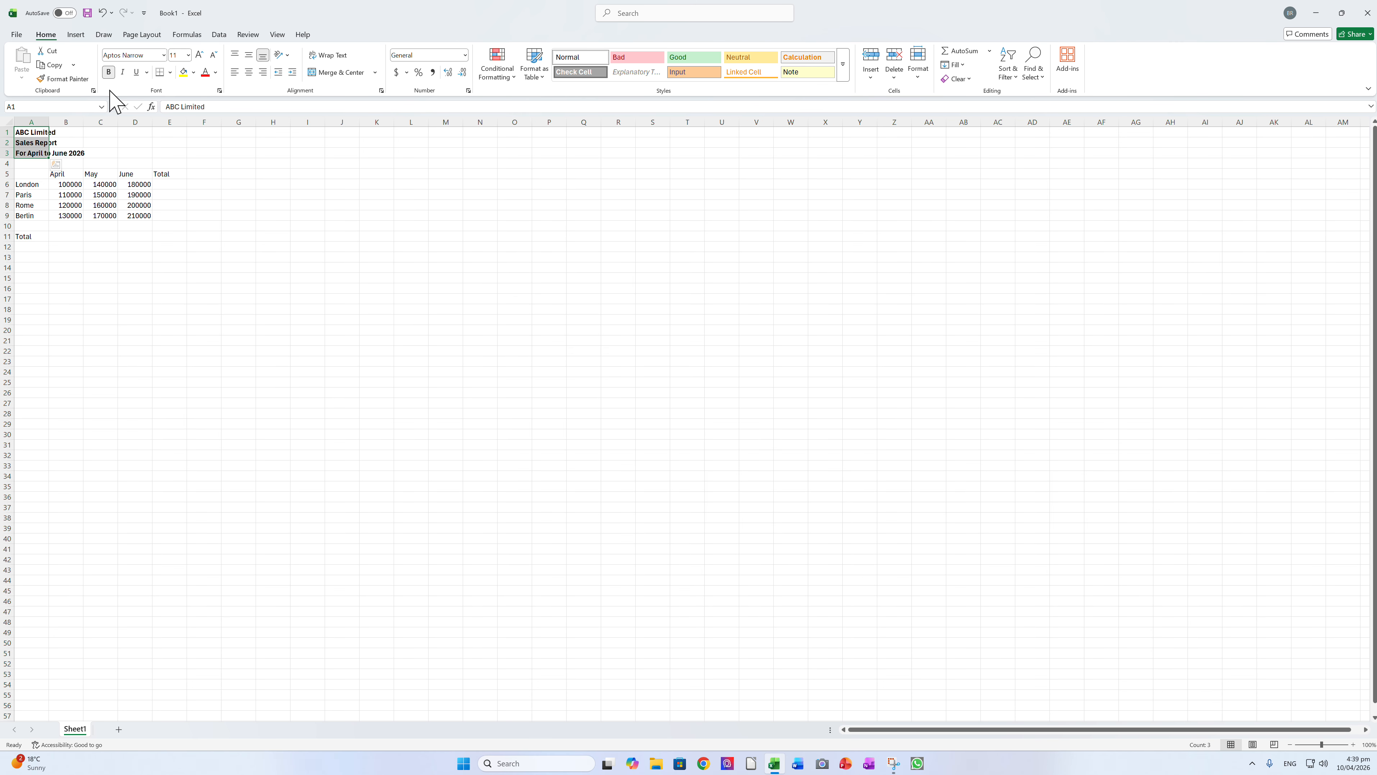
right_click(34, 141)
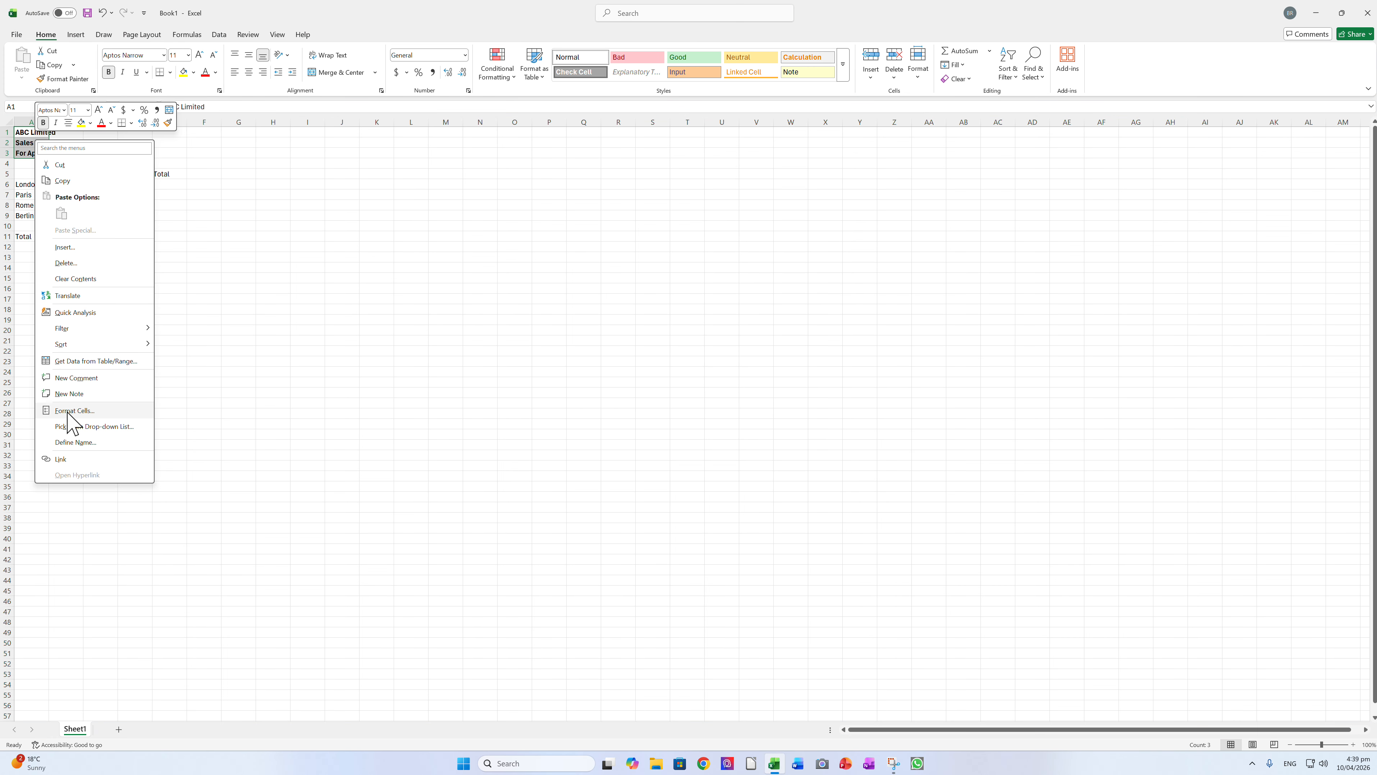
left_click(71, 411)
left_click(151, 328)
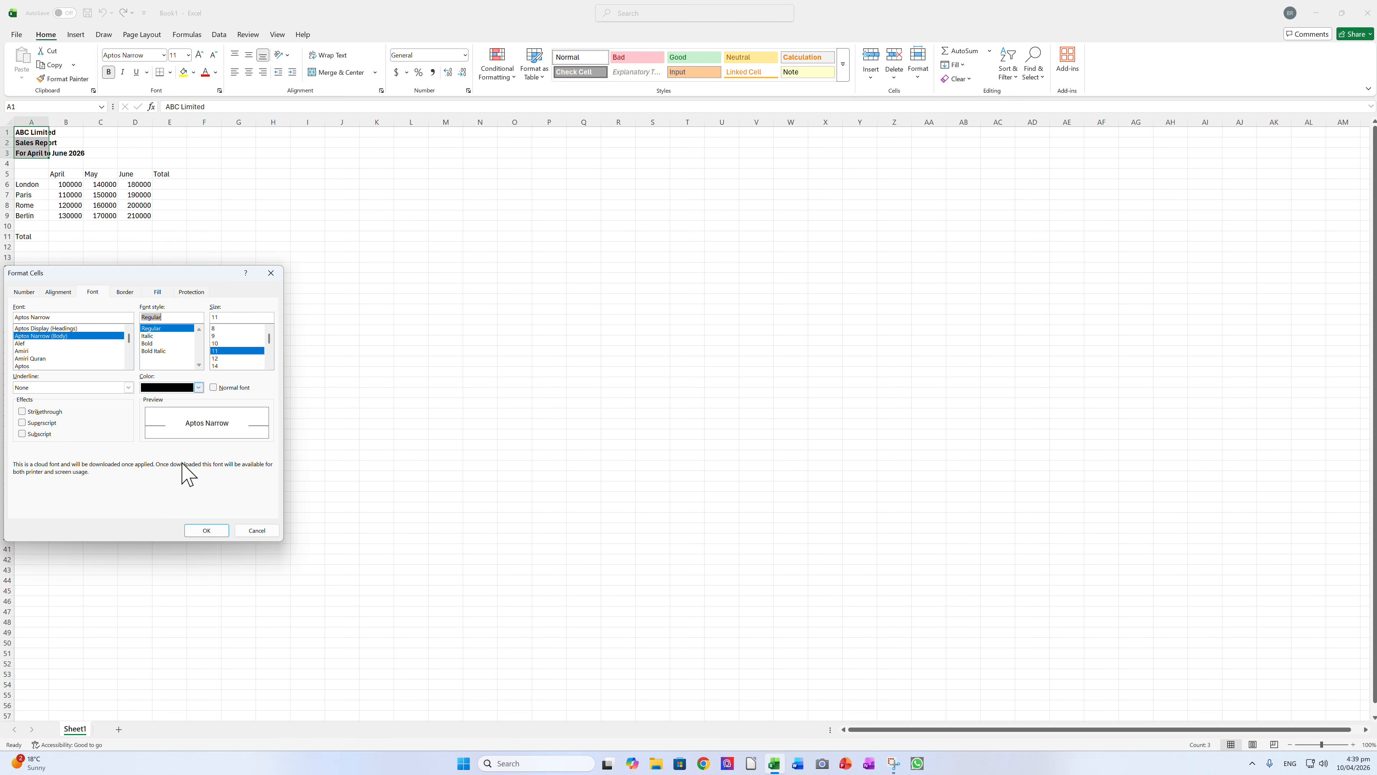
left_click(206, 530)
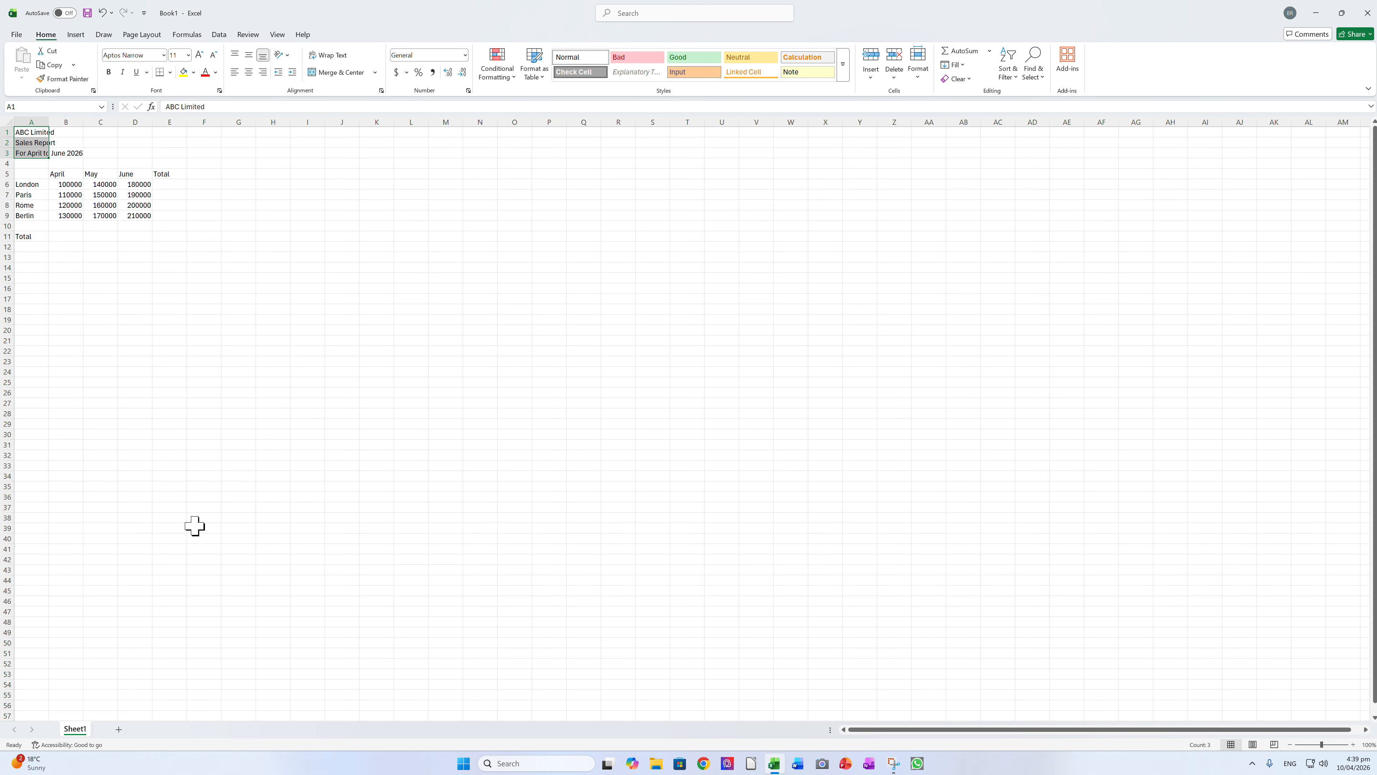
Set the font style of the title lines in A1:A3 to Bold through the cell format options.
right_click(32, 141)
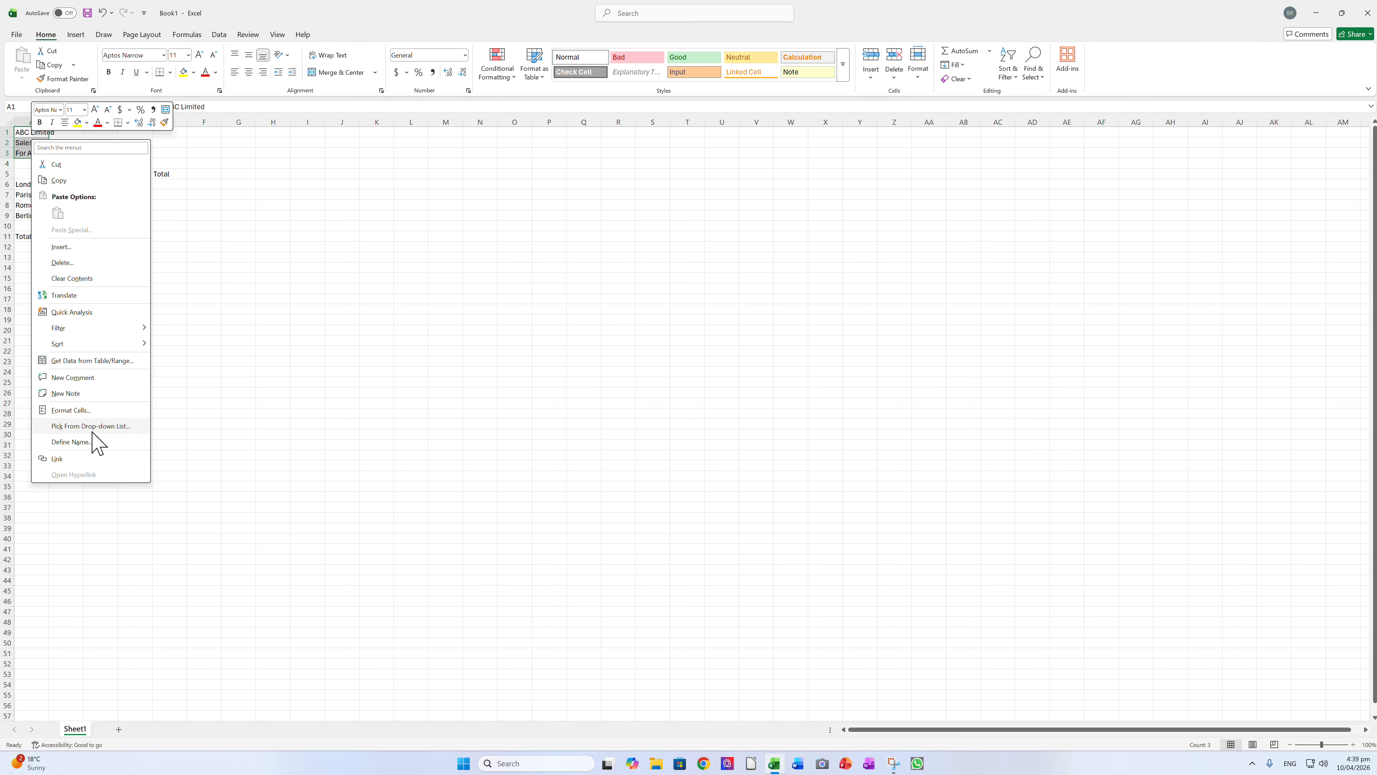
left_click(73, 411)
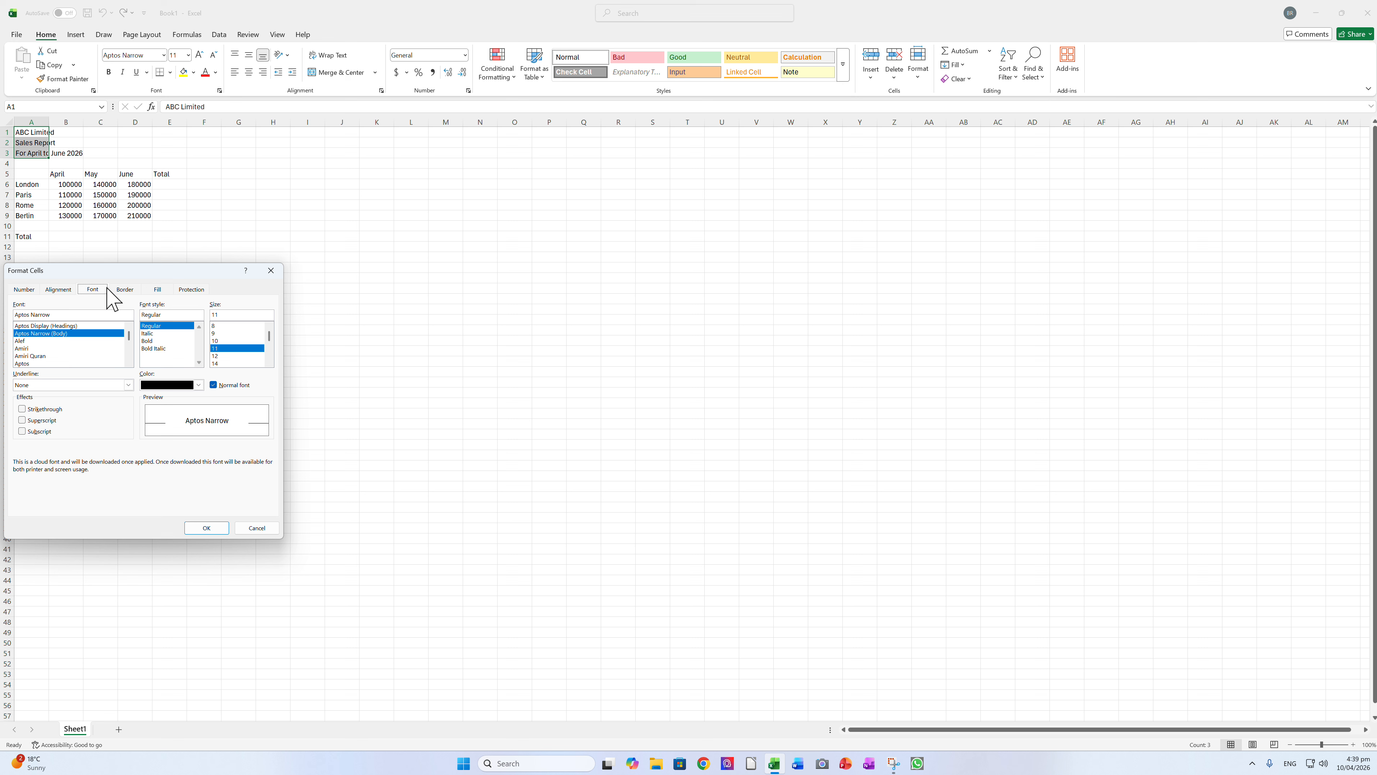
left_click(148, 341)
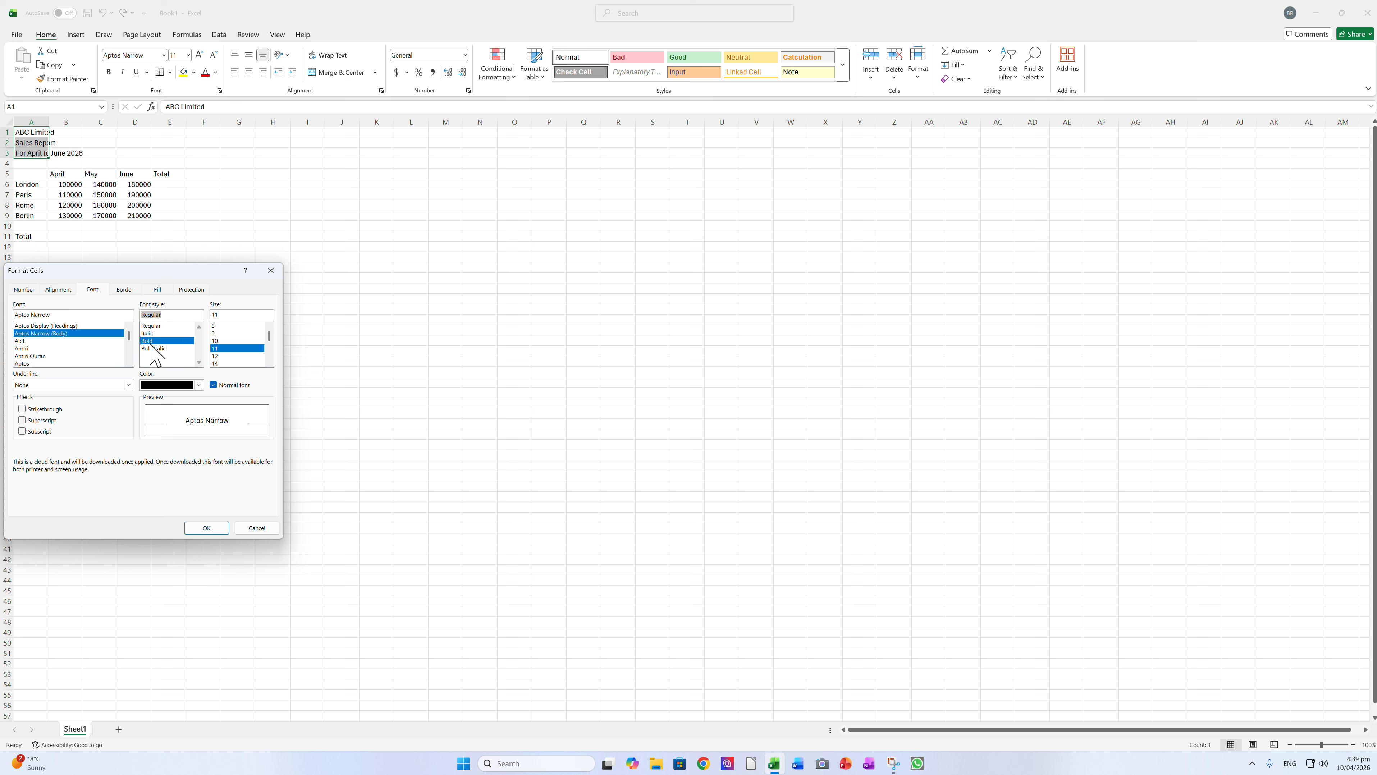
left_click(206, 529)
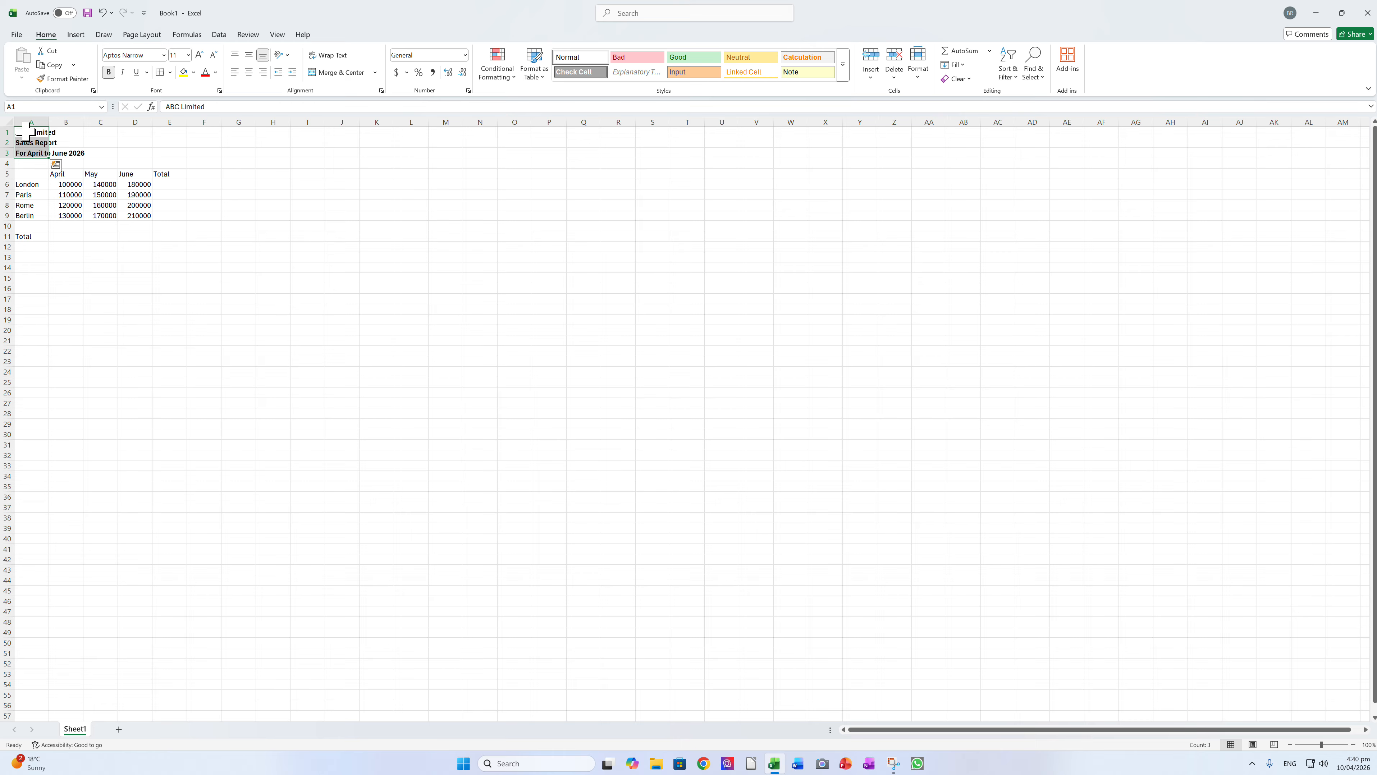
Center the three title lines over columns A to E by applying Center Across Selection to A1:E3.
left_click_drag(26, 132, 162, 154)
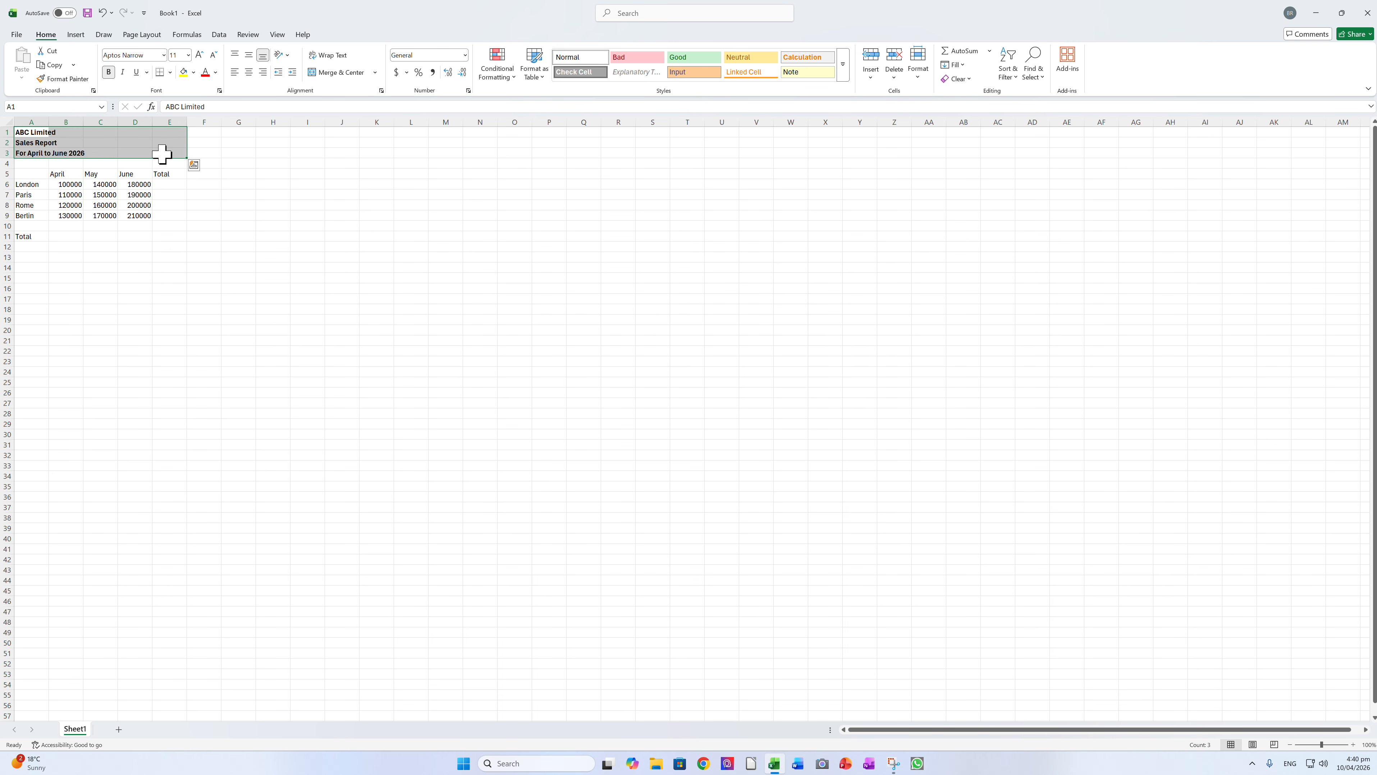
right_click(104, 142)
left_click(130, 414)
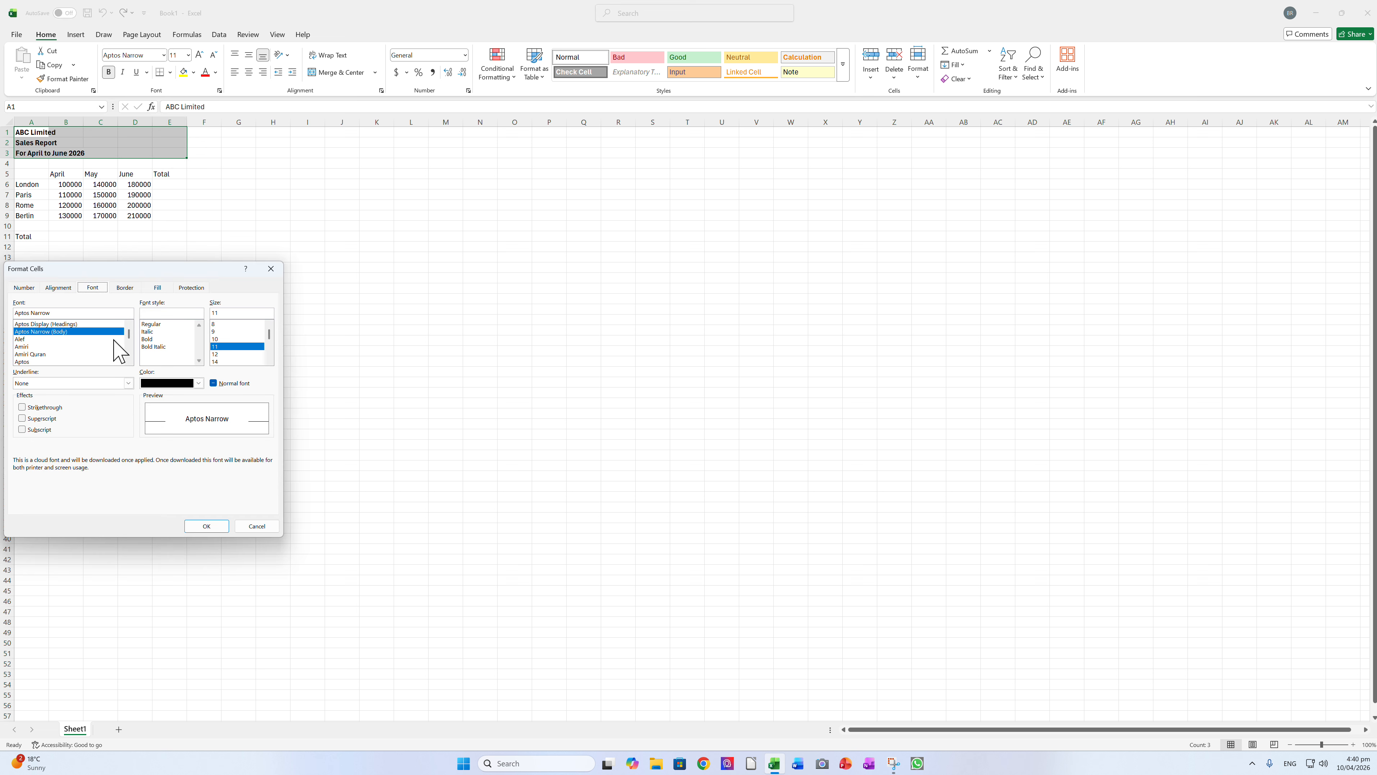
left_click(55, 287)
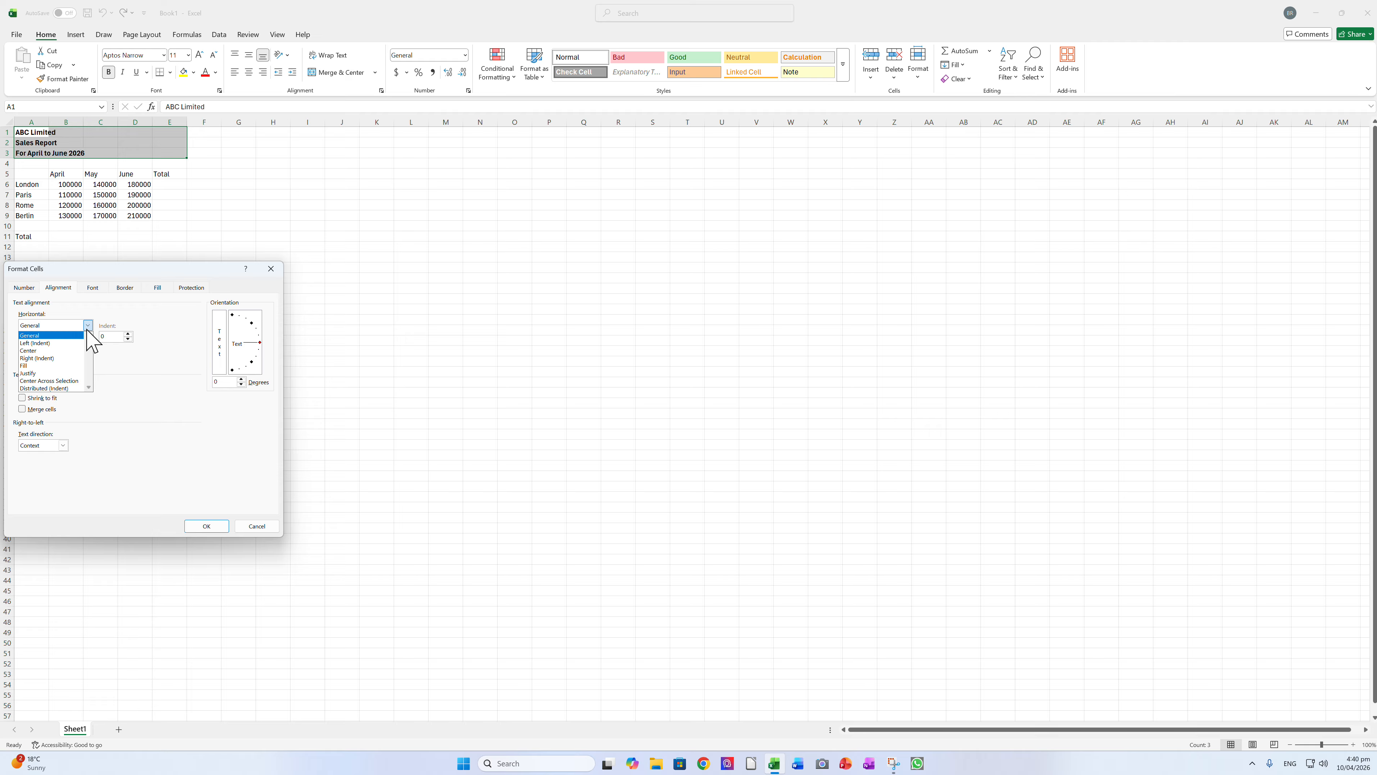
left_click(65, 381)
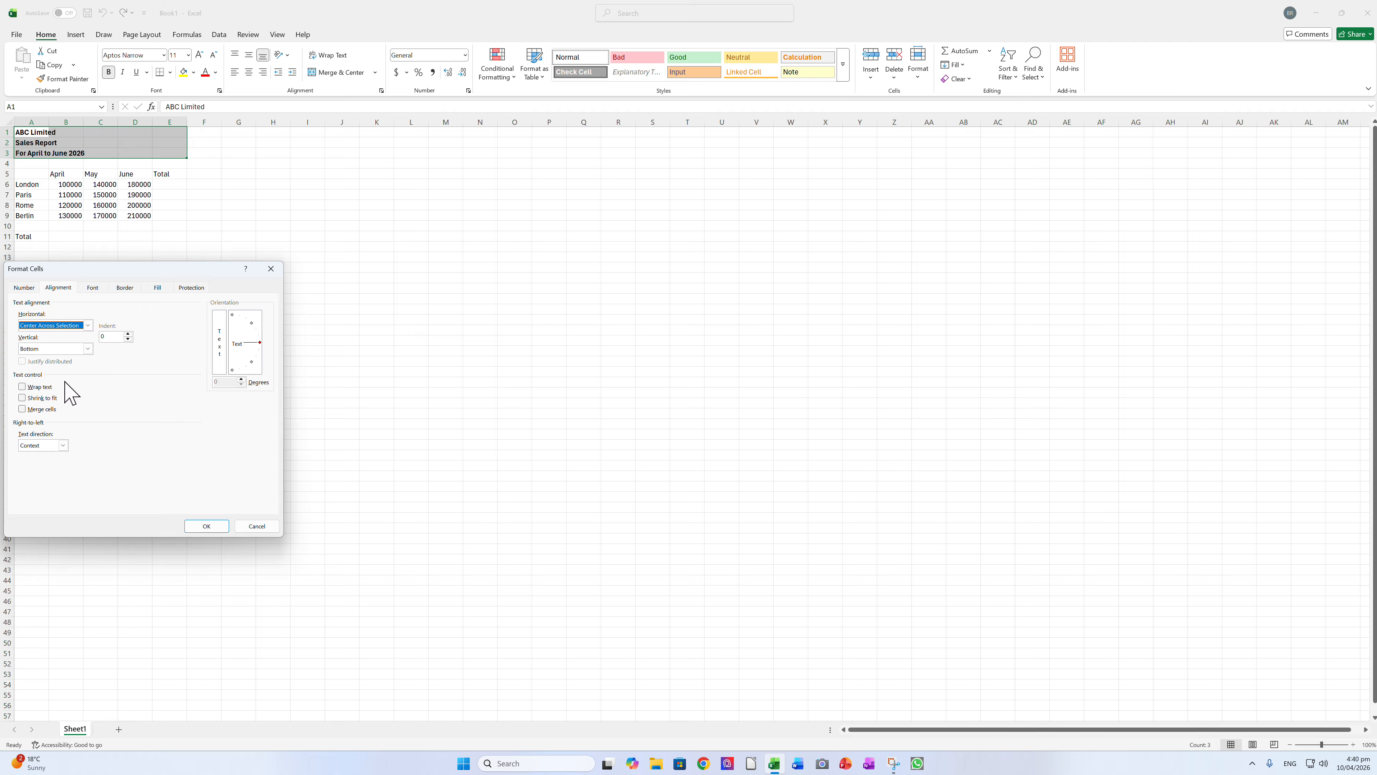
left_click(206, 526)
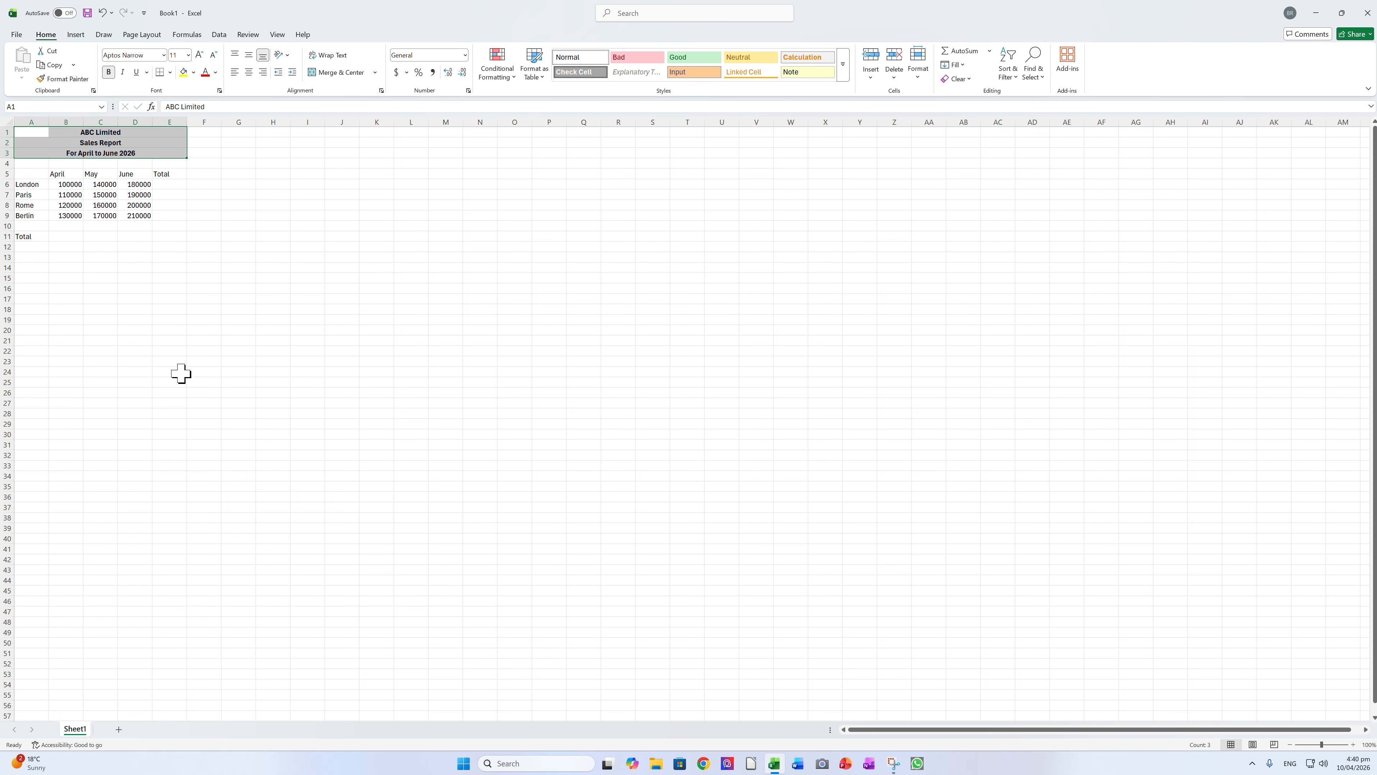
Enter the column heading City in A5.
left_click(38, 174)
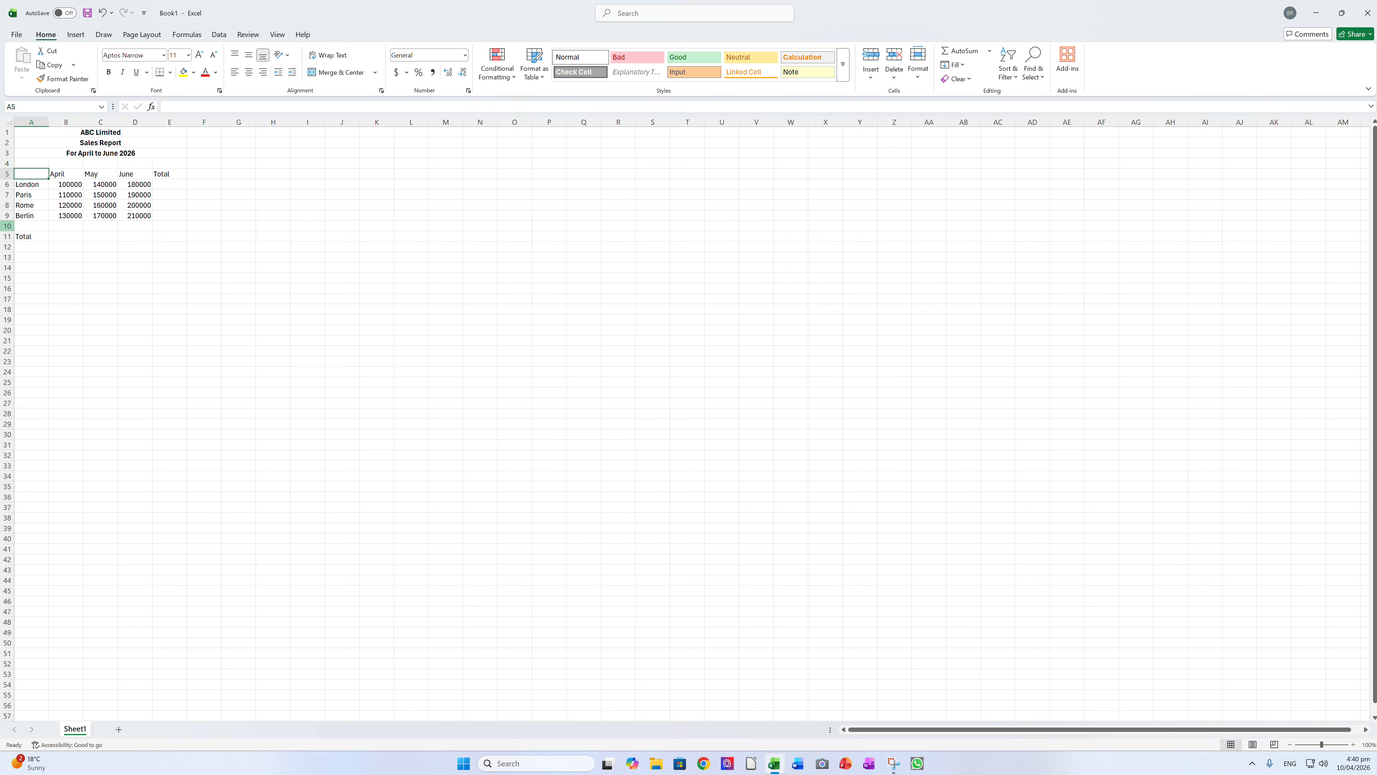
type("City")
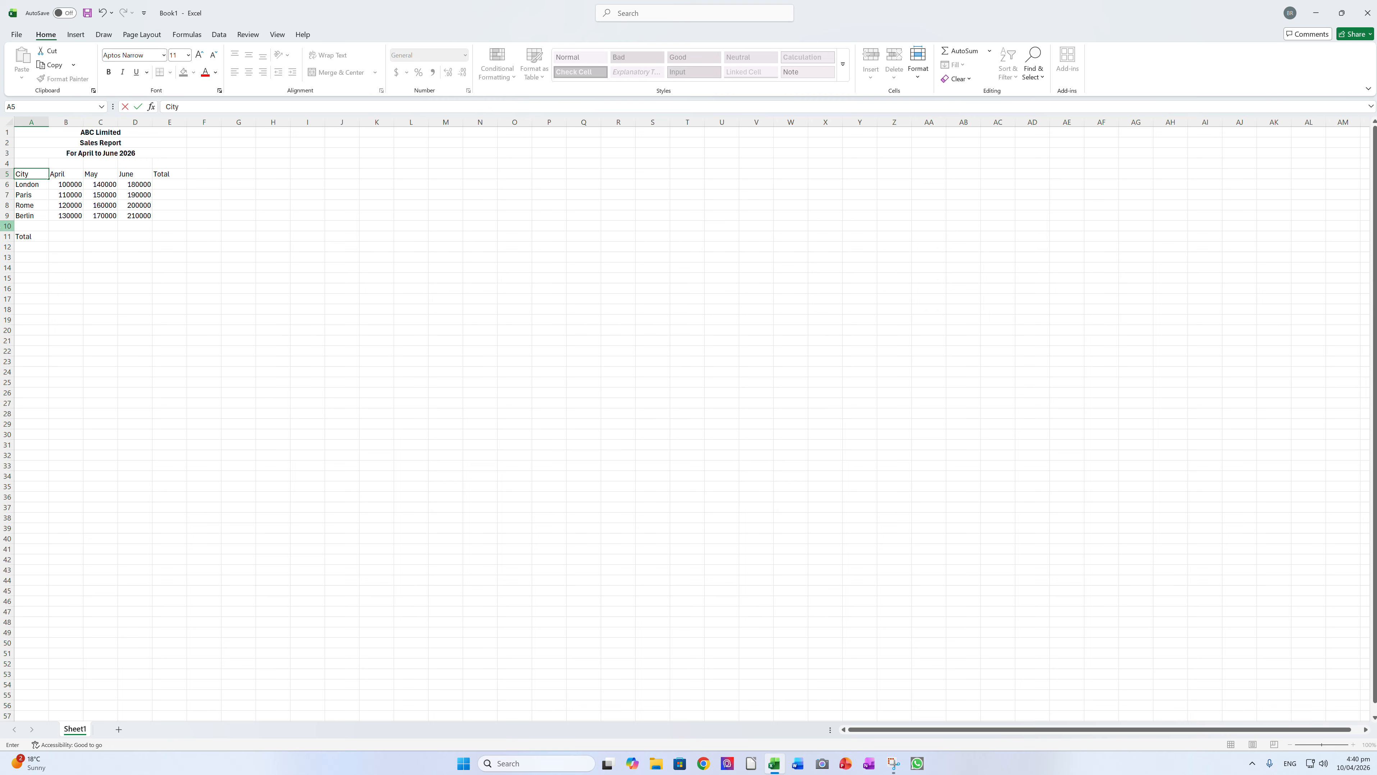
key("Tab")
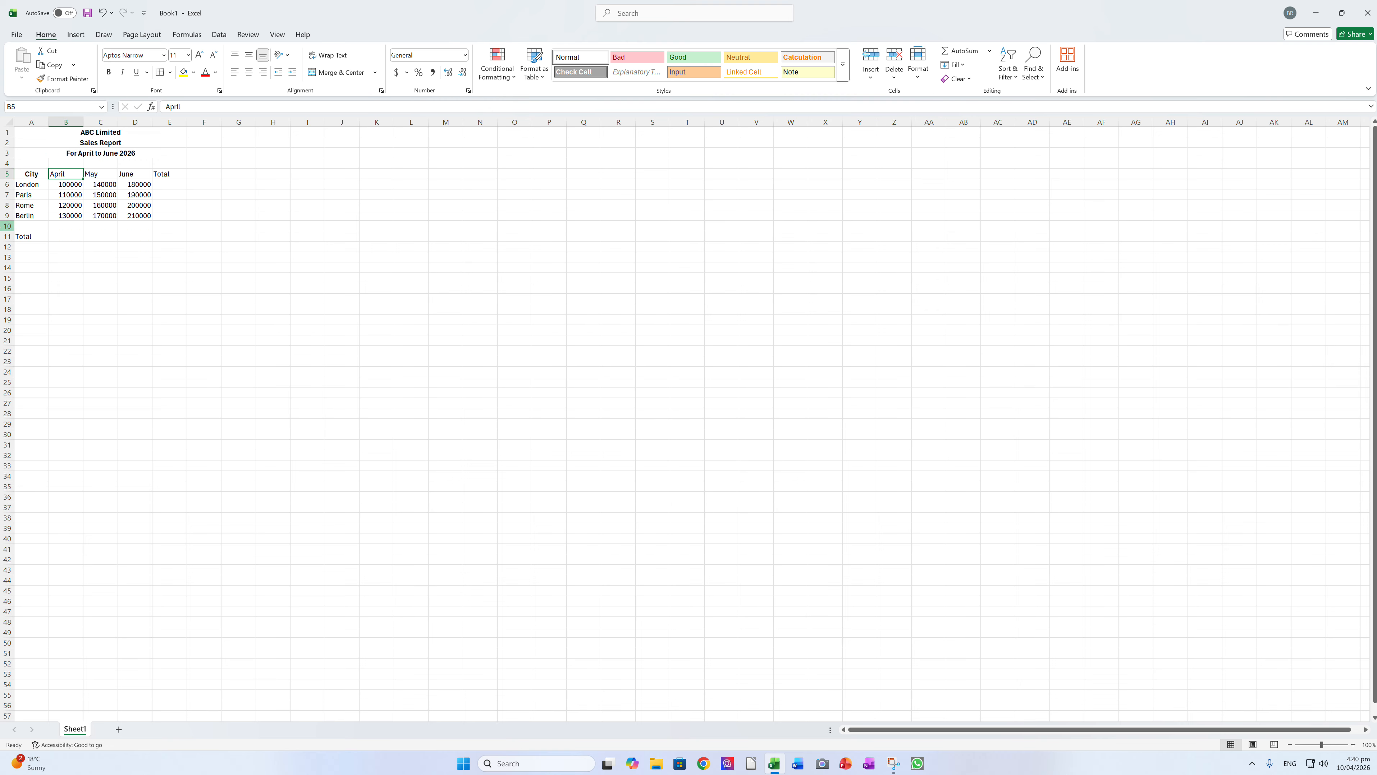
Left-align the City heading in A5 and make the header row A5:E5 bold.
left_click(25, 174)
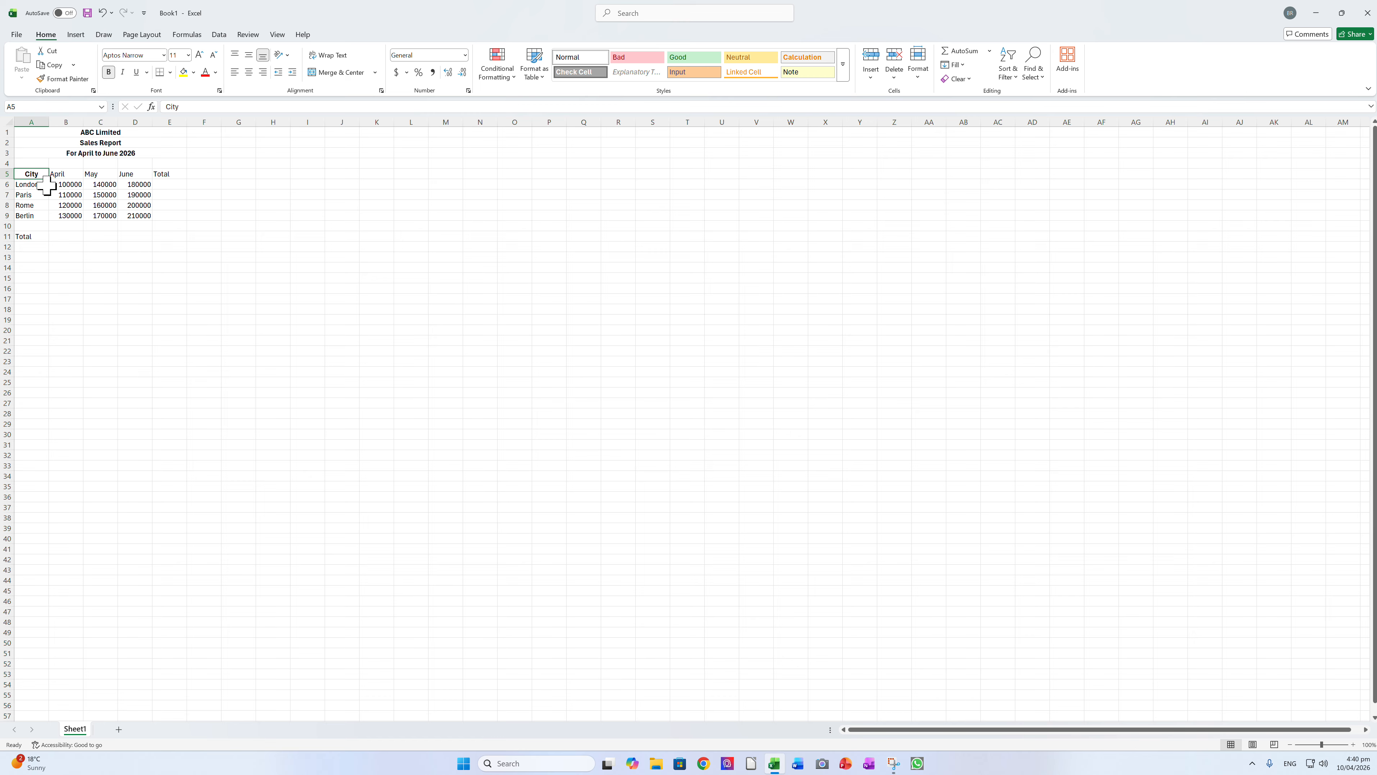
left_click(235, 72)
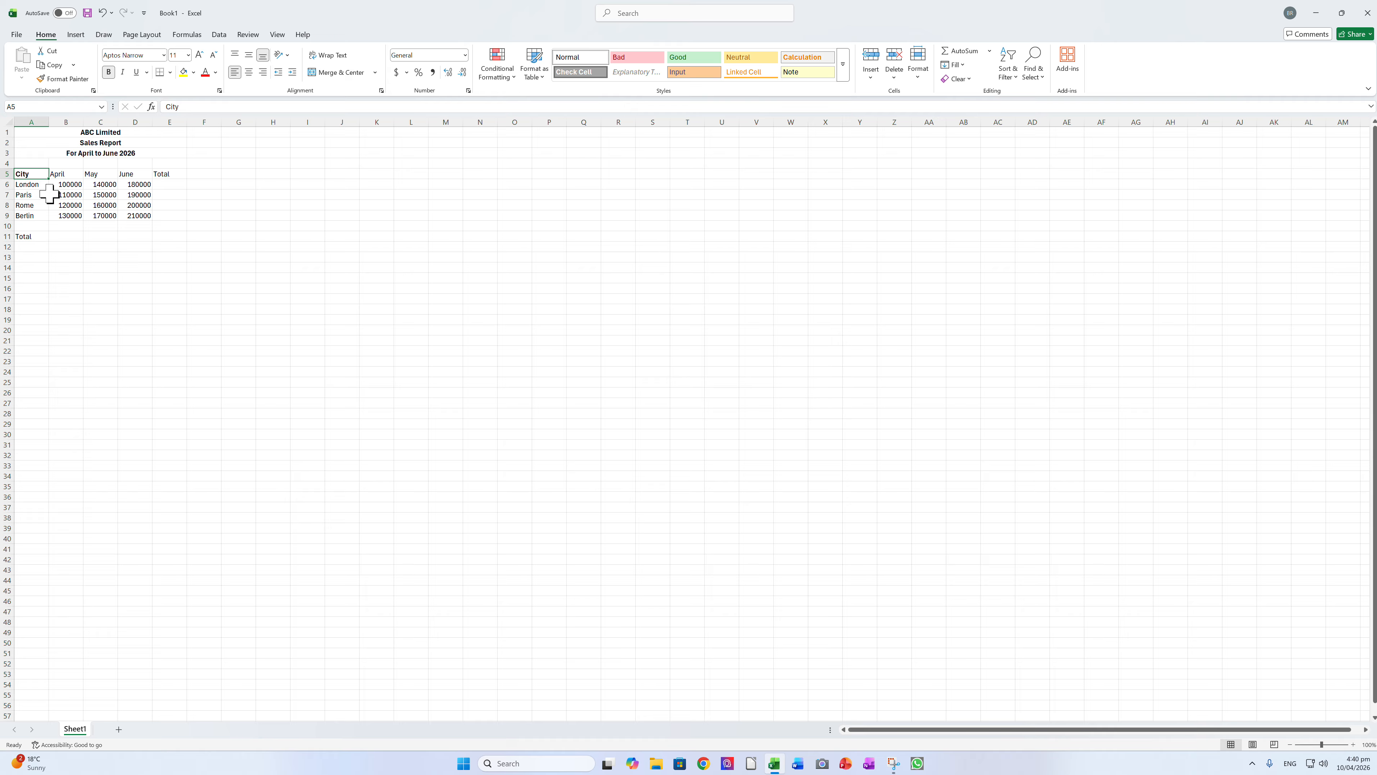
left_click_drag(37, 173, 159, 166)
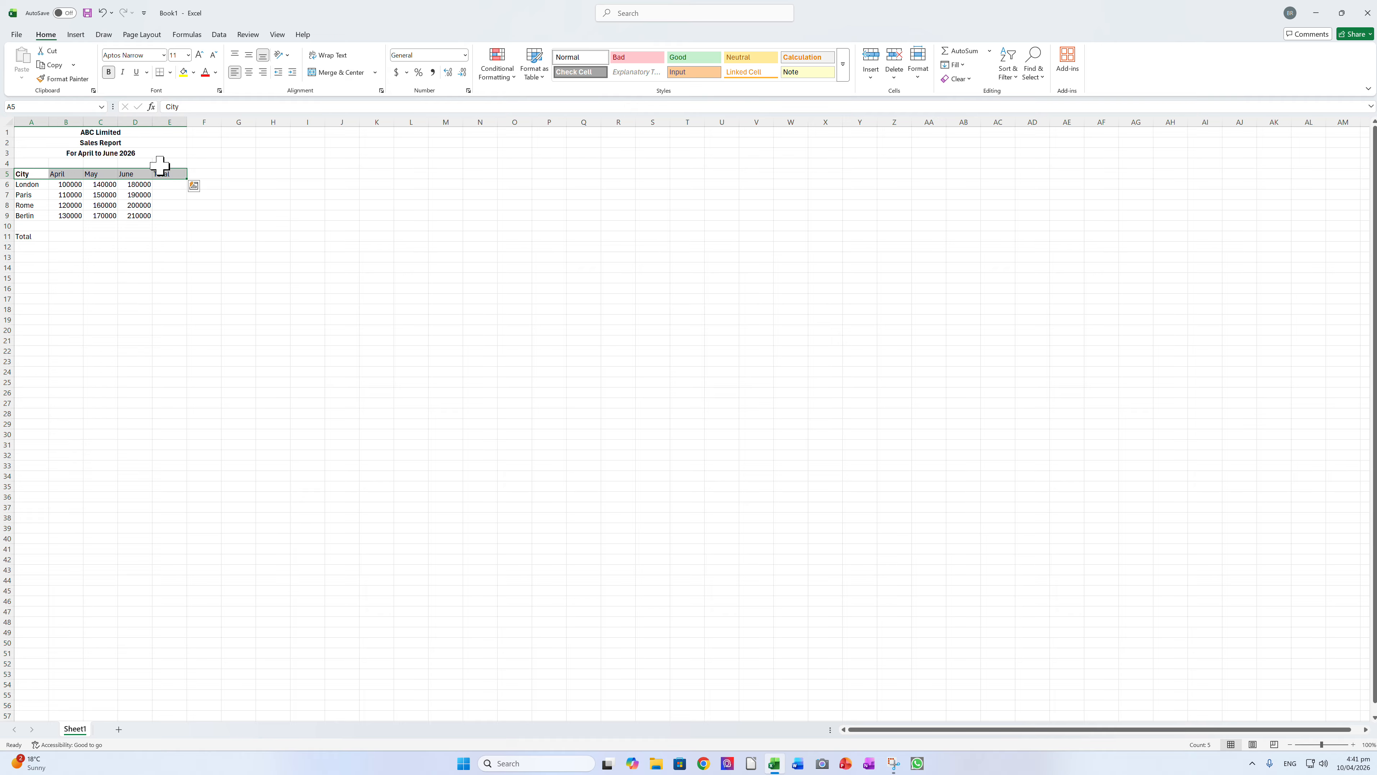
left_click(108, 72)
Format the figures and total cells in B6:E11 as Currency with the $ symbol and two decimal places.
left_click(54, 184)
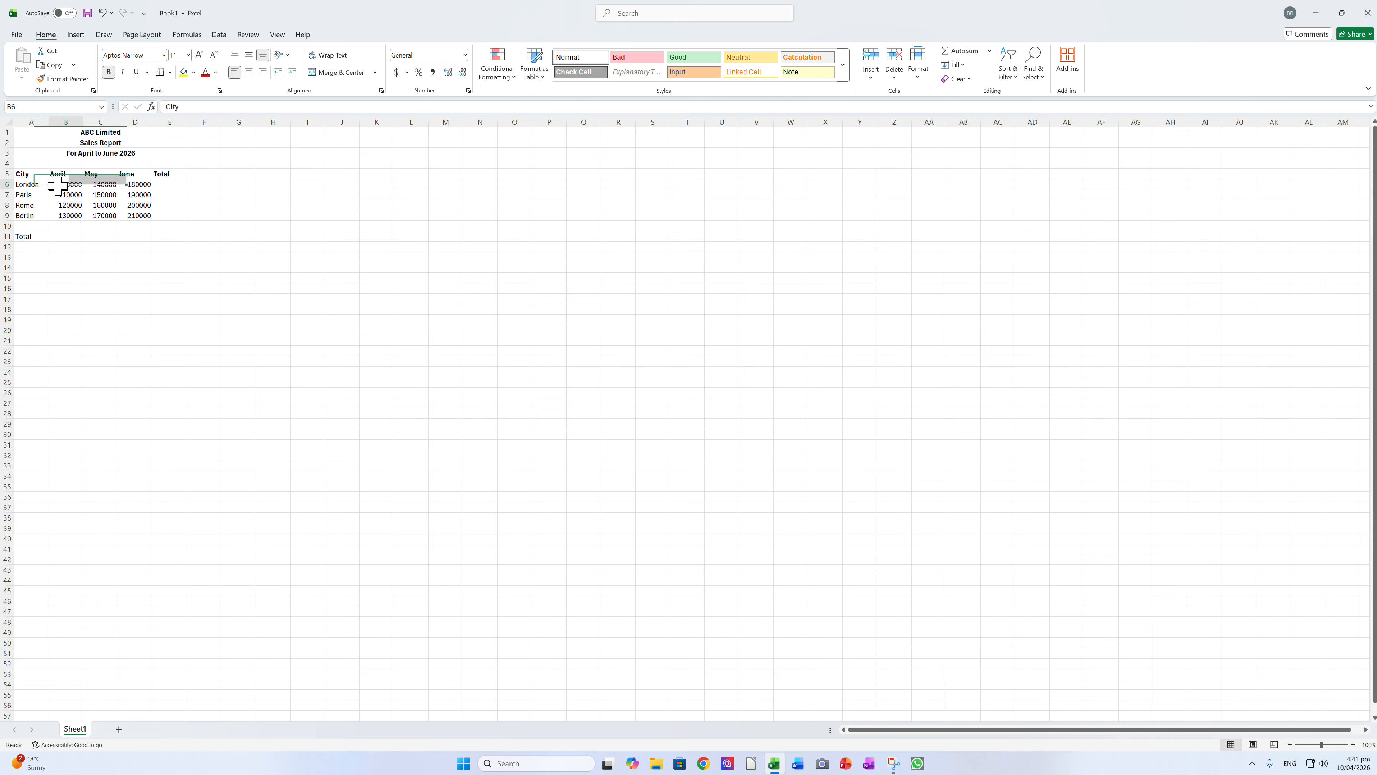
left_click_drag(57, 185, 185, 236)
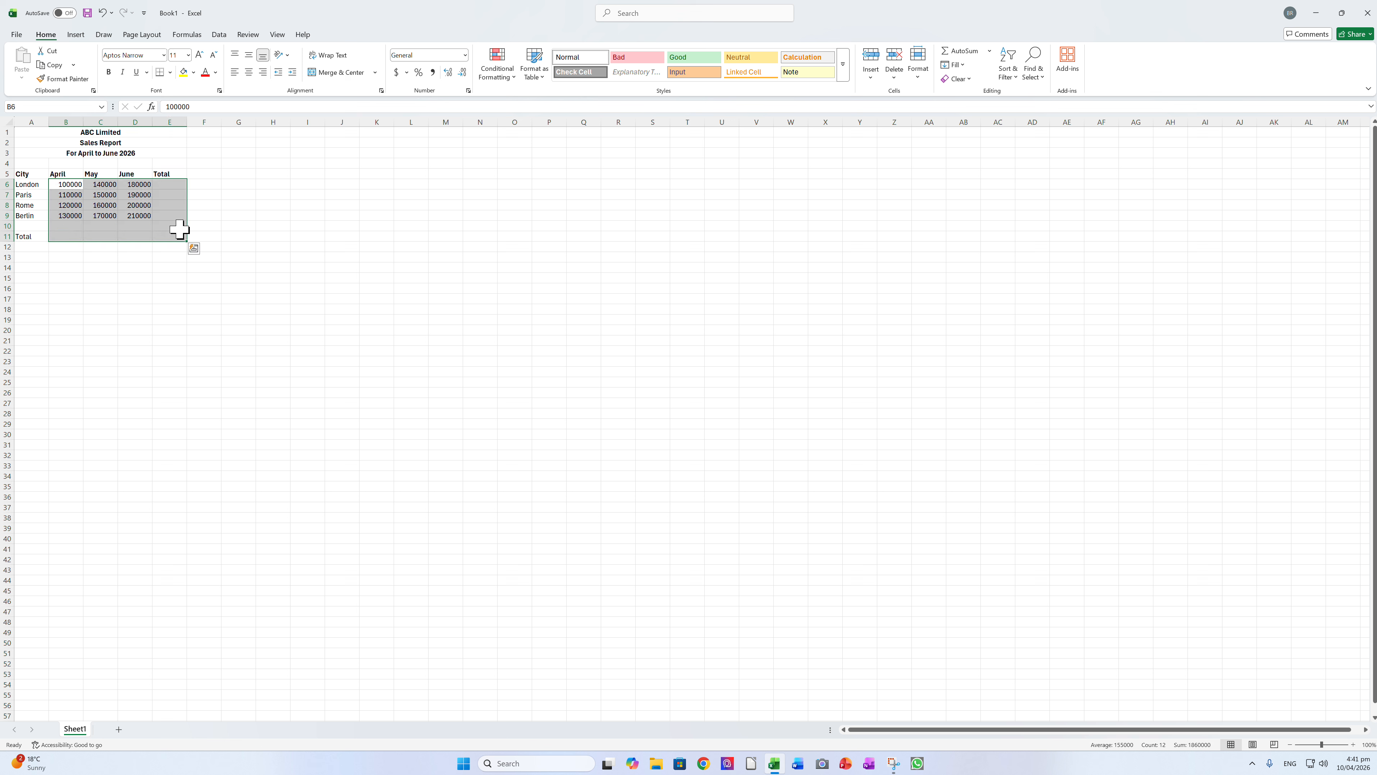
right_click(126, 193)
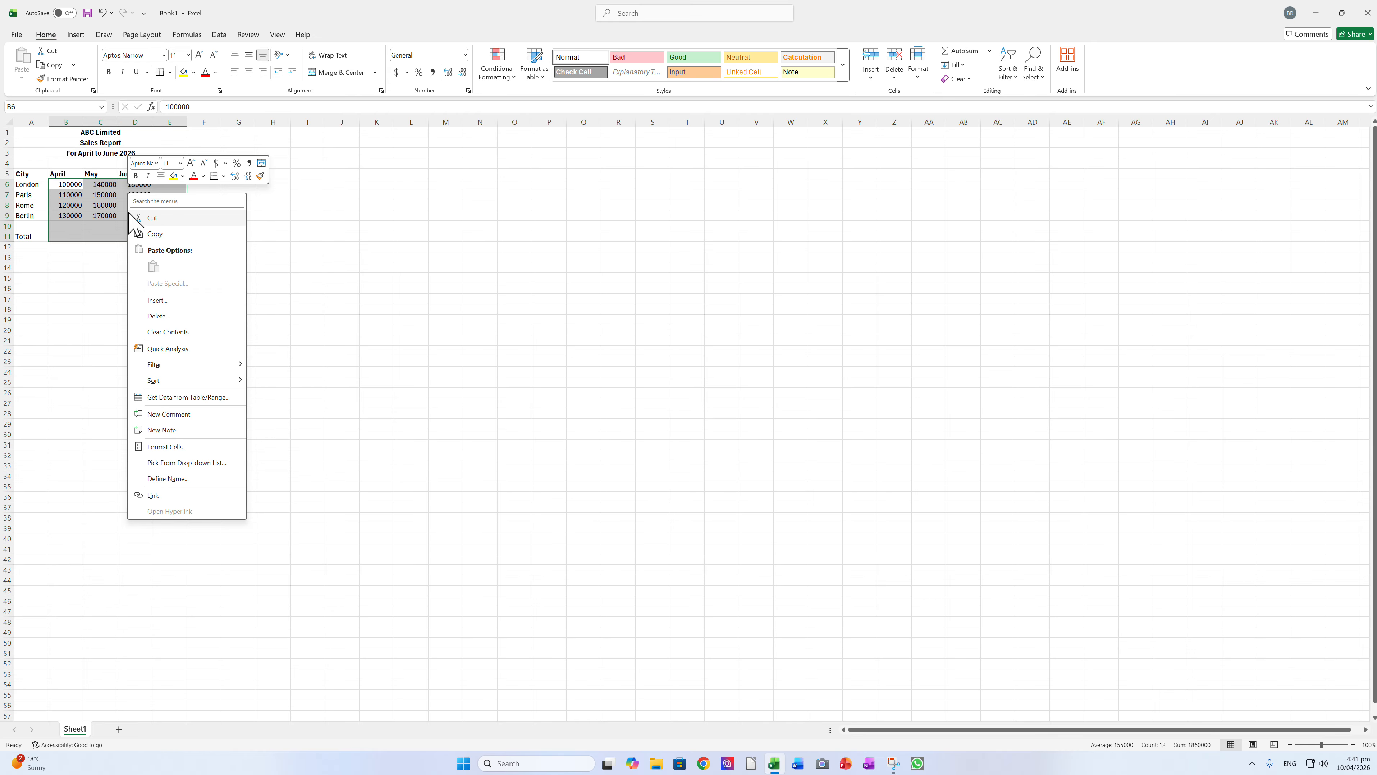
left_click(160, 450)
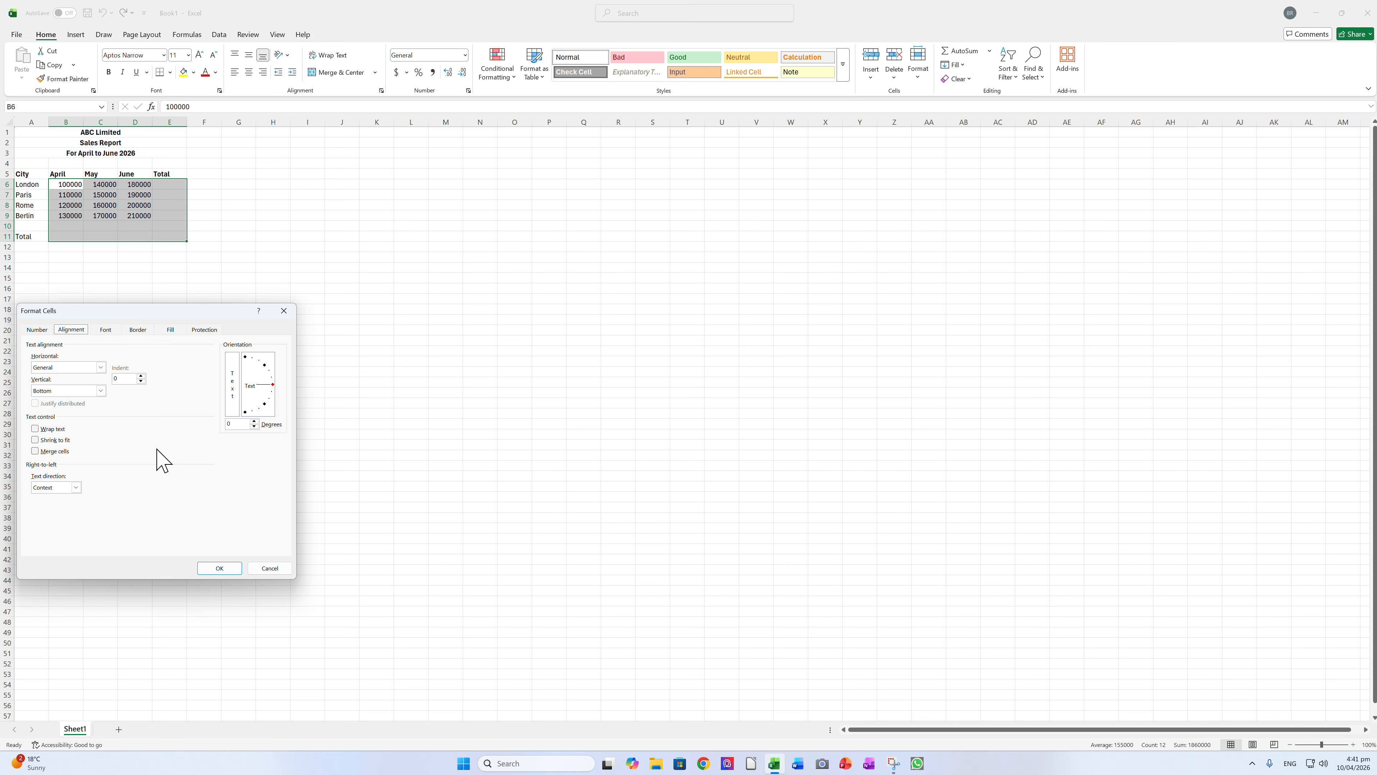
left_click_drag(147, 311, 359, 152)
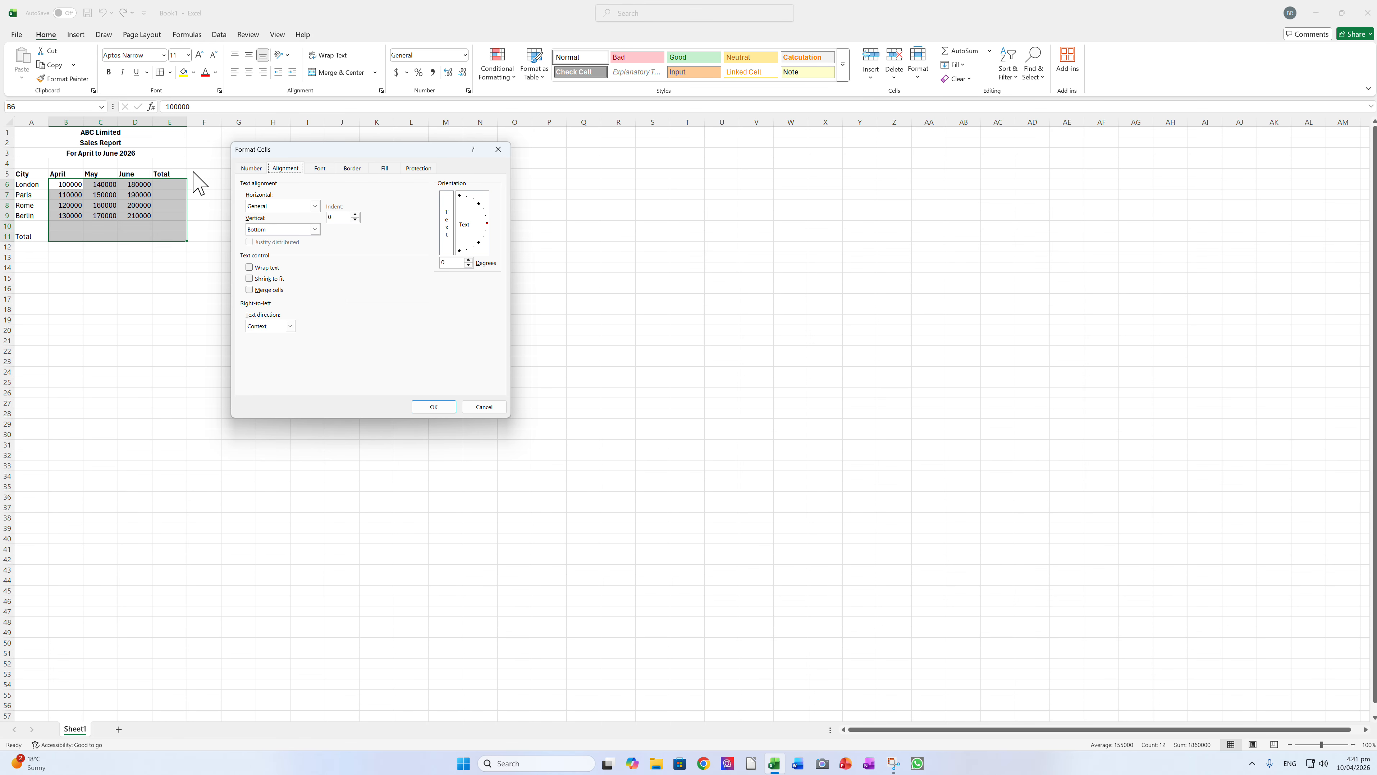
left_click(247, 171)
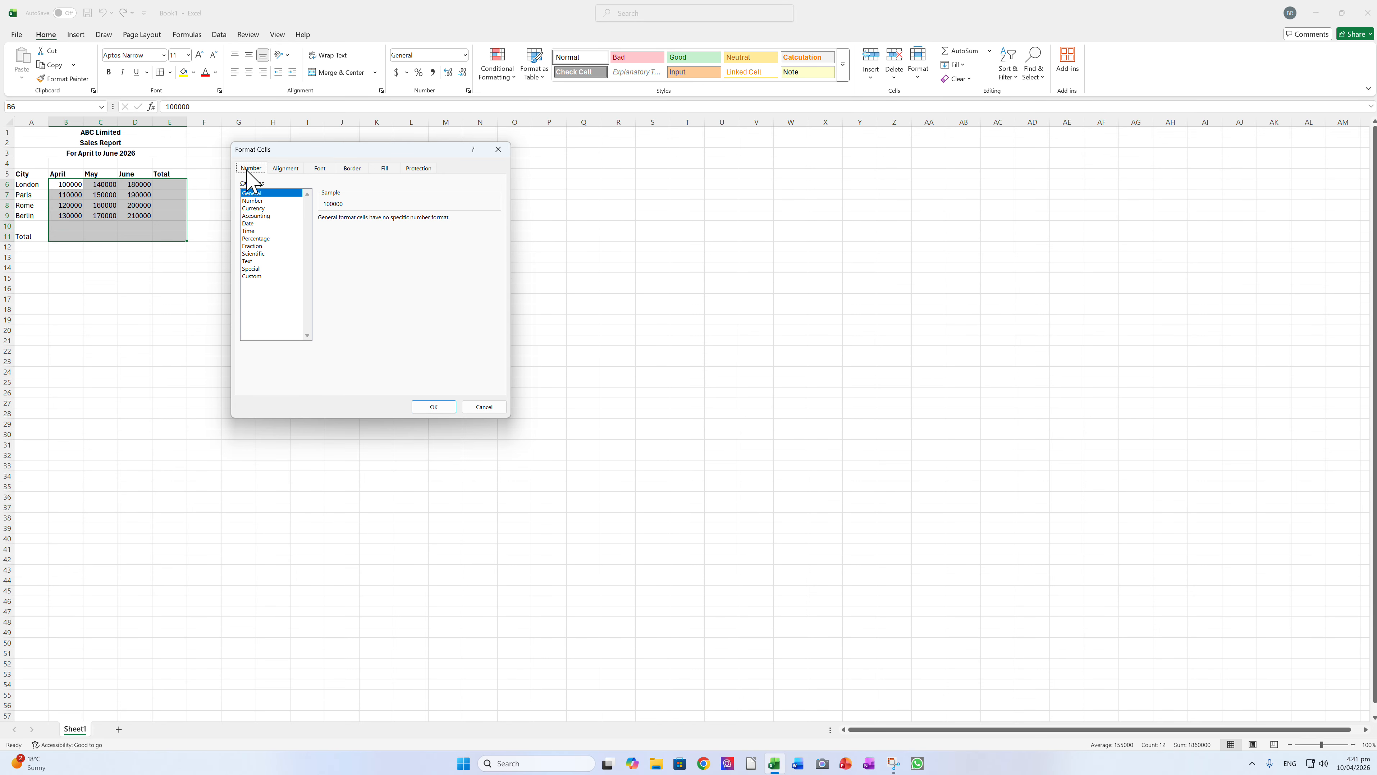
left_click(253, 277)
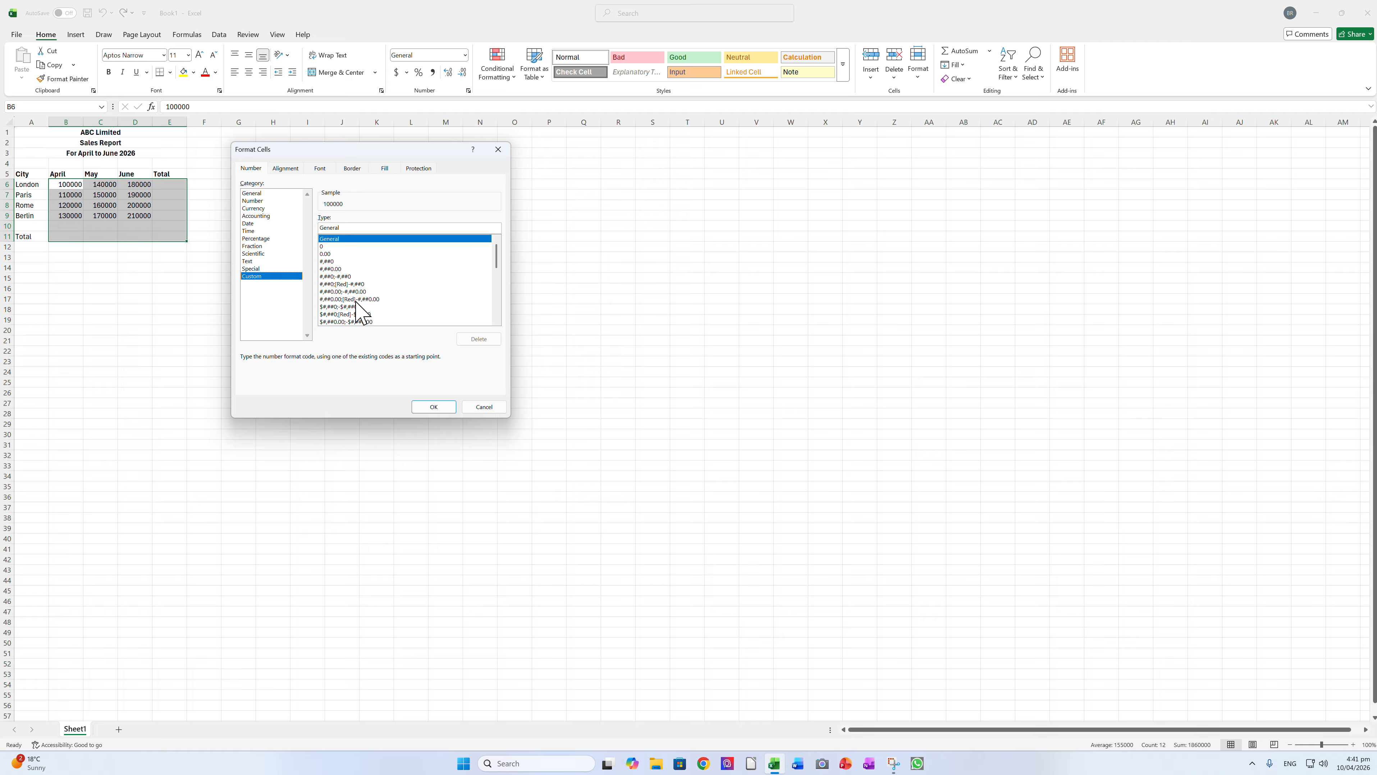
left_click(259, 210)
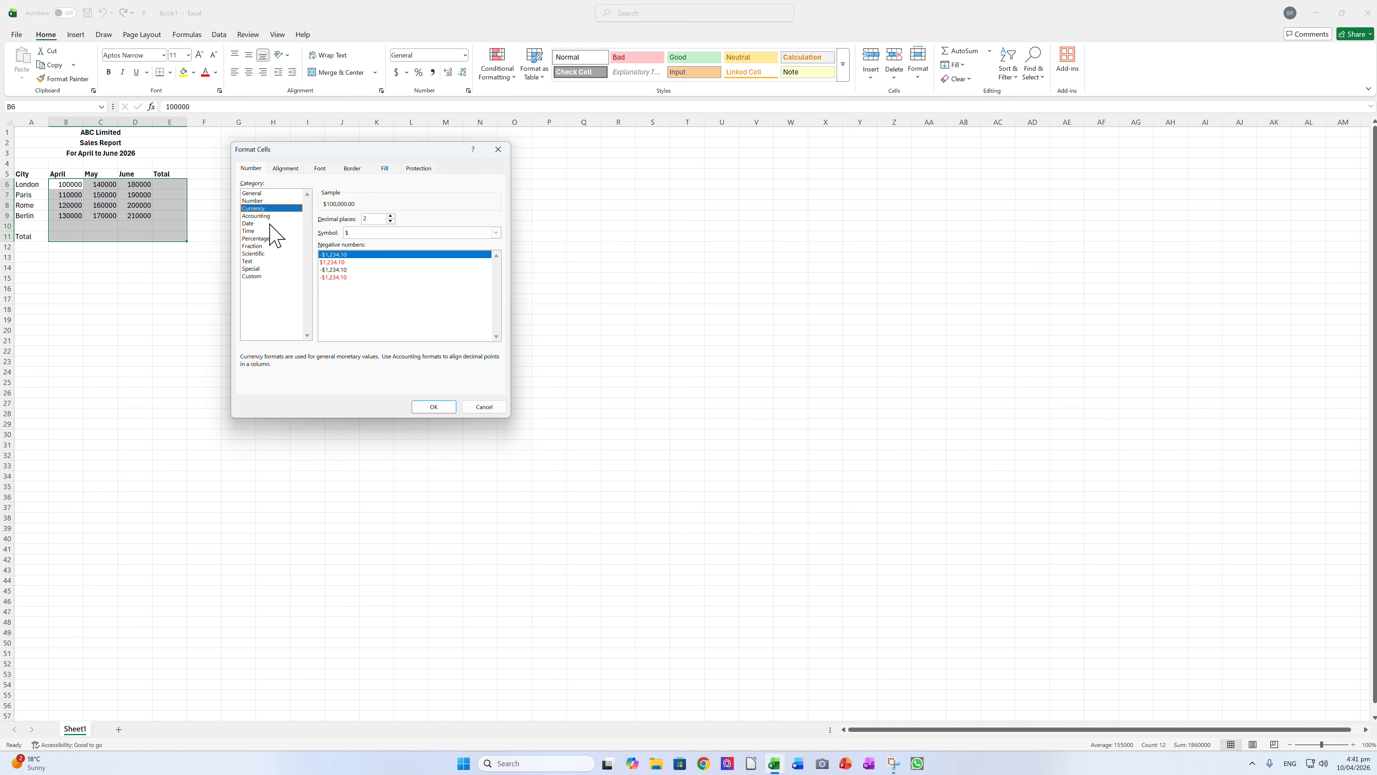
left_click(436, 408)
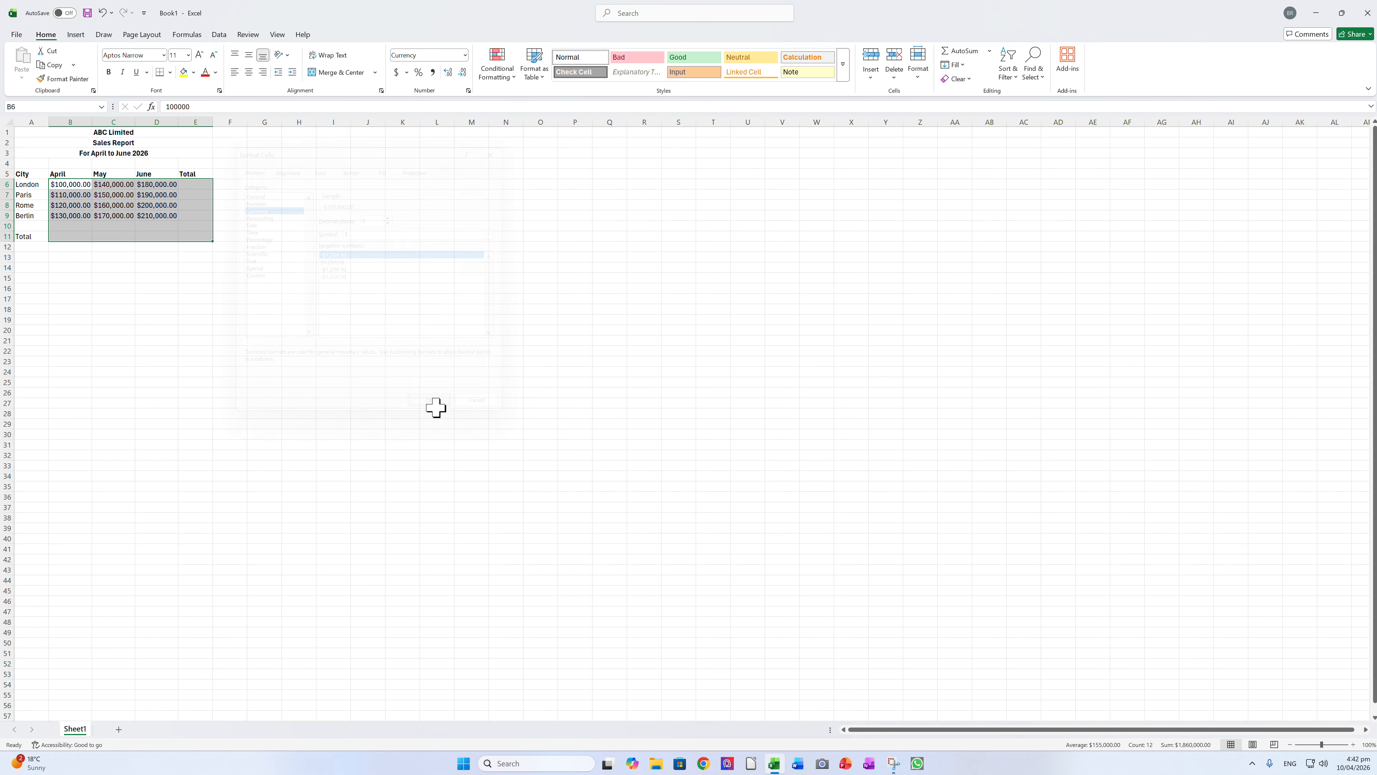
Change the format of B6:E11 to Number with two decimal places and the 1000 separator.
right_click(121, 193)
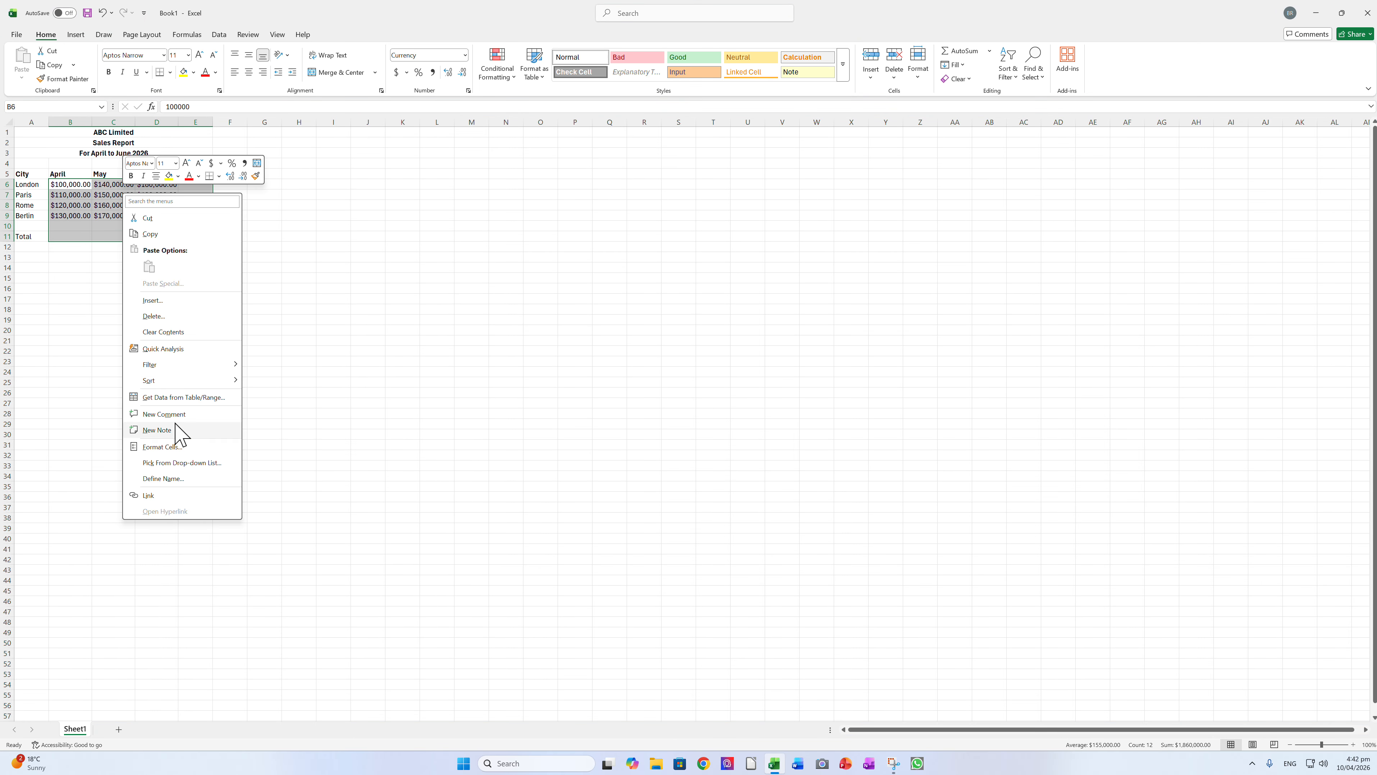
left_click(175, 451)
left_click_drag(166, 310, 509, 218)
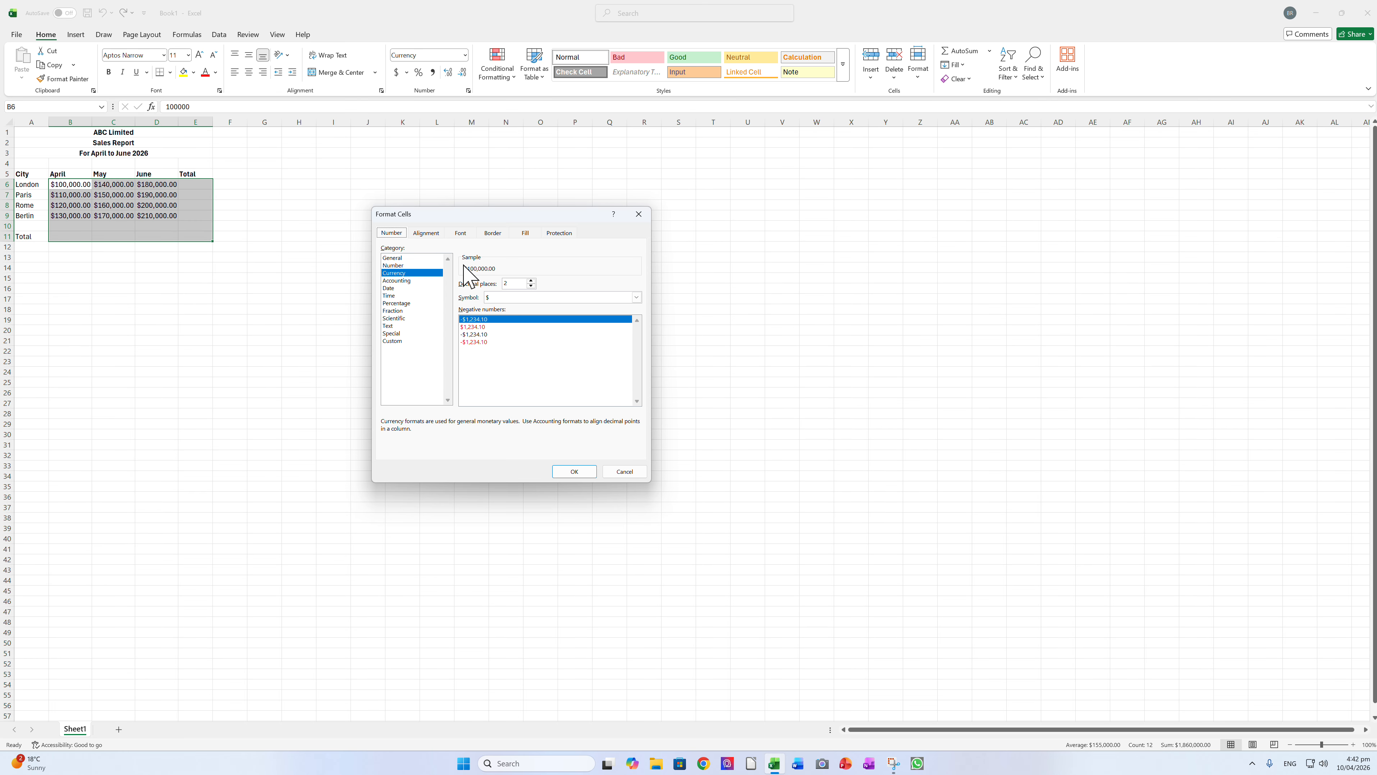
left_click(403, 265)
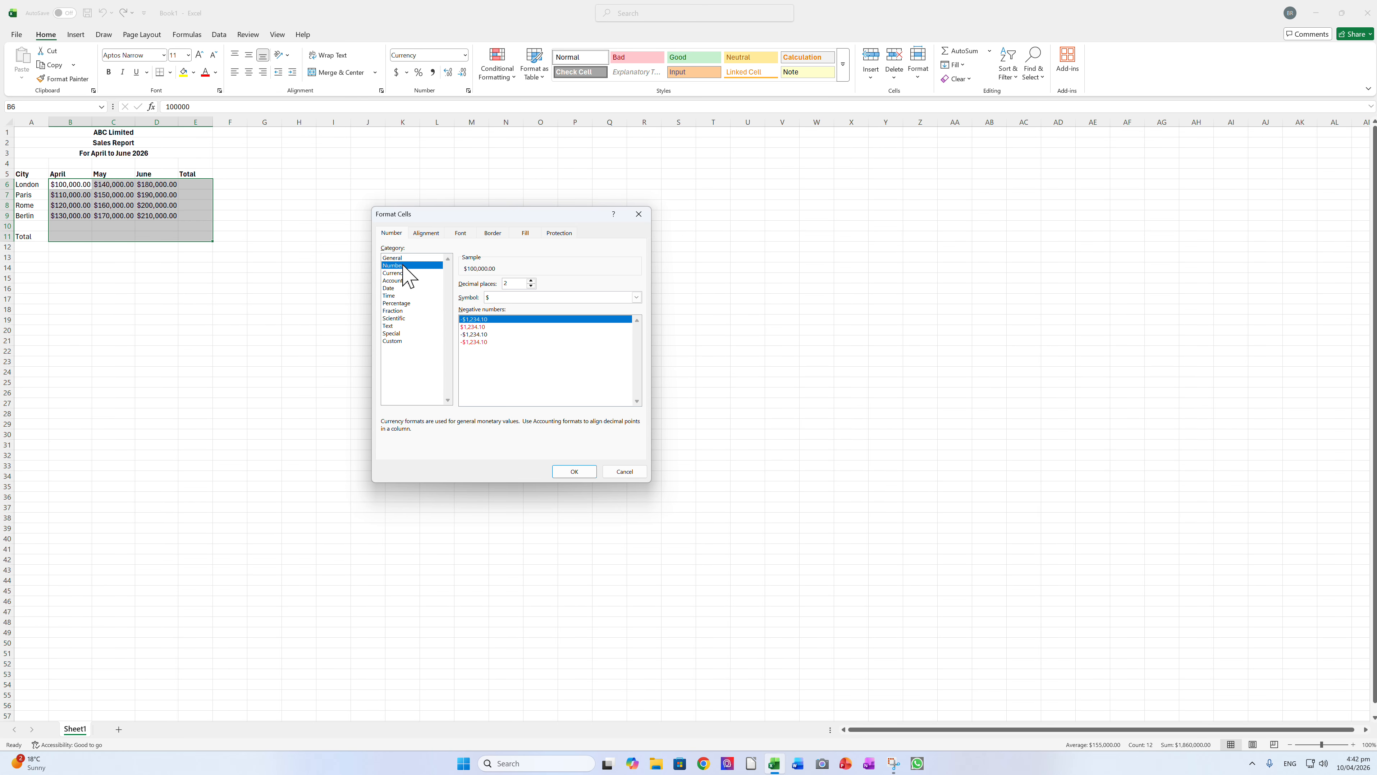
left_click(576, 472)
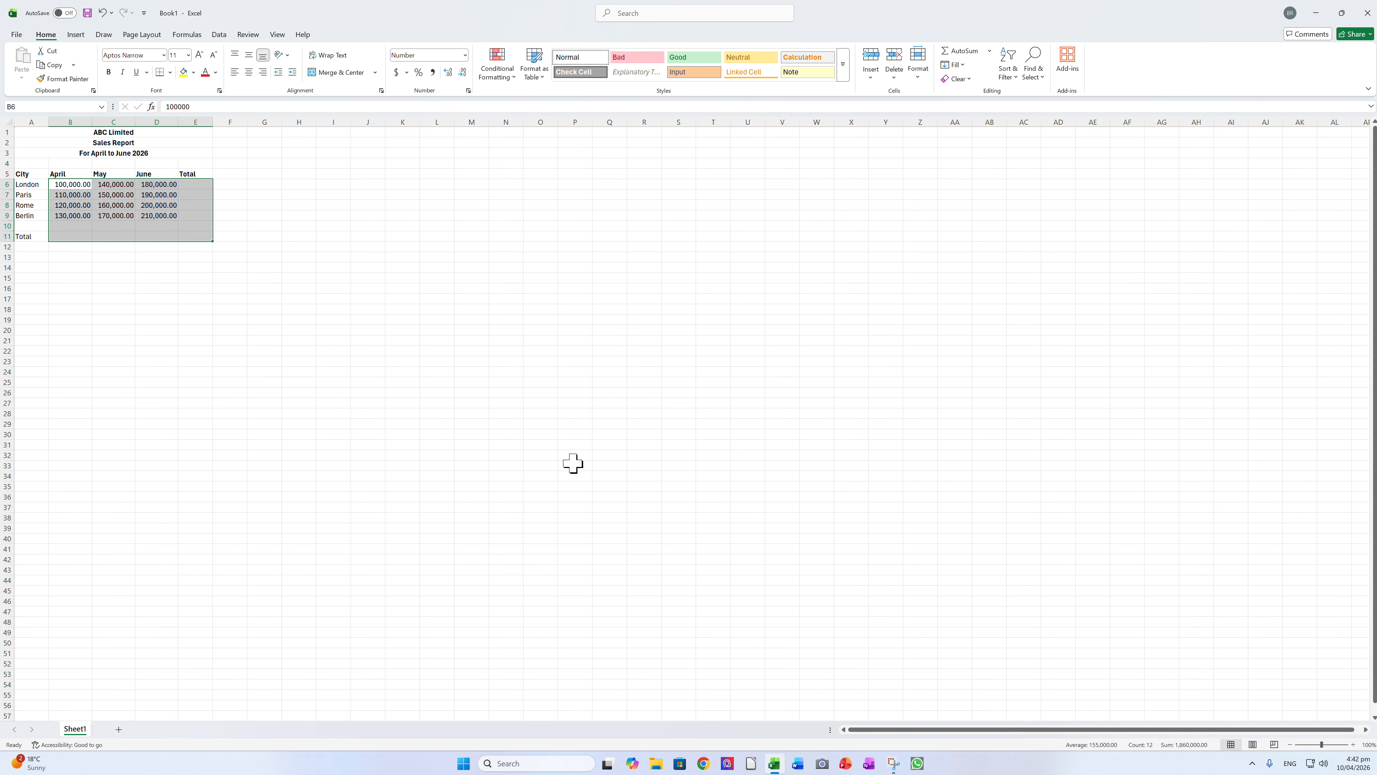
Apply the custom number format #,##0.00;[Red]-#,##0.00 to B6:E11.
right_click(121, 192)
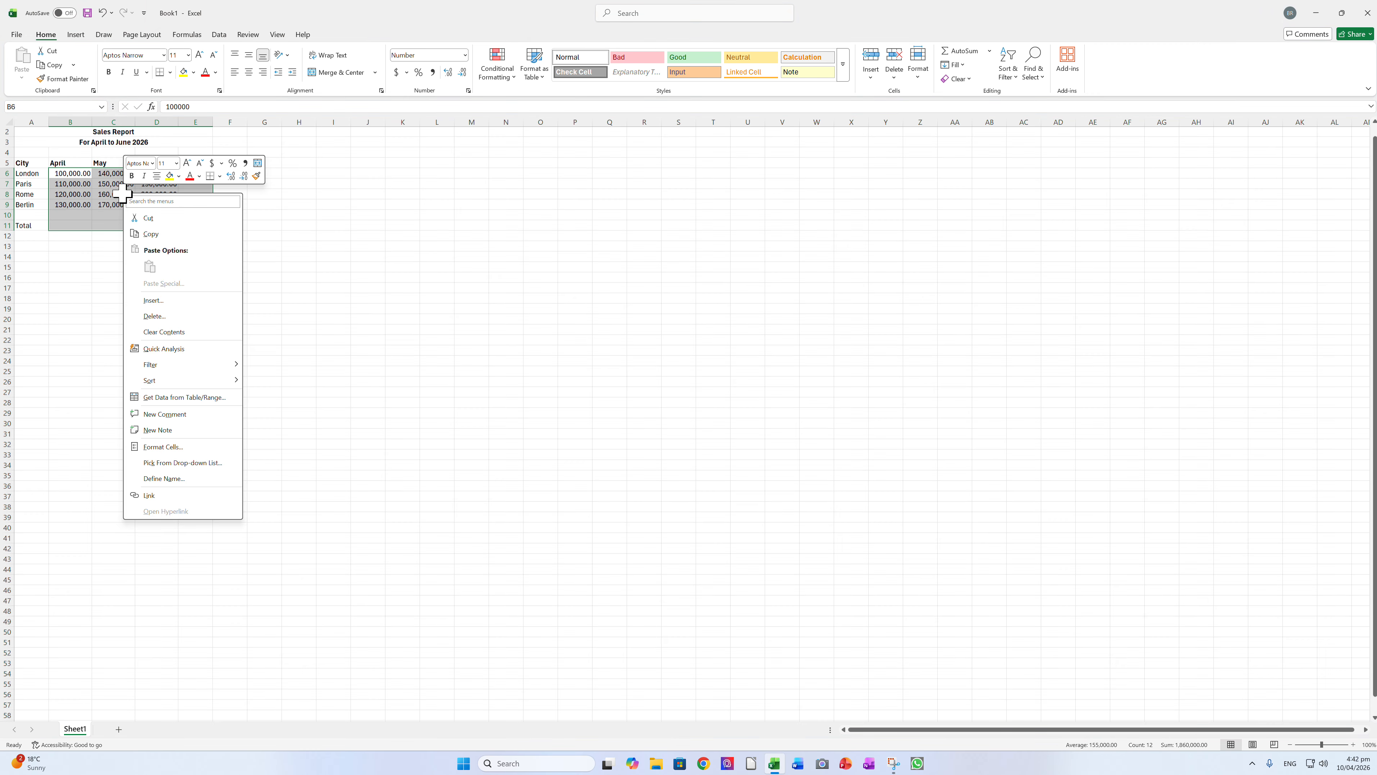
scroll(167, 496, "down", 1)
left_click(163, 449)
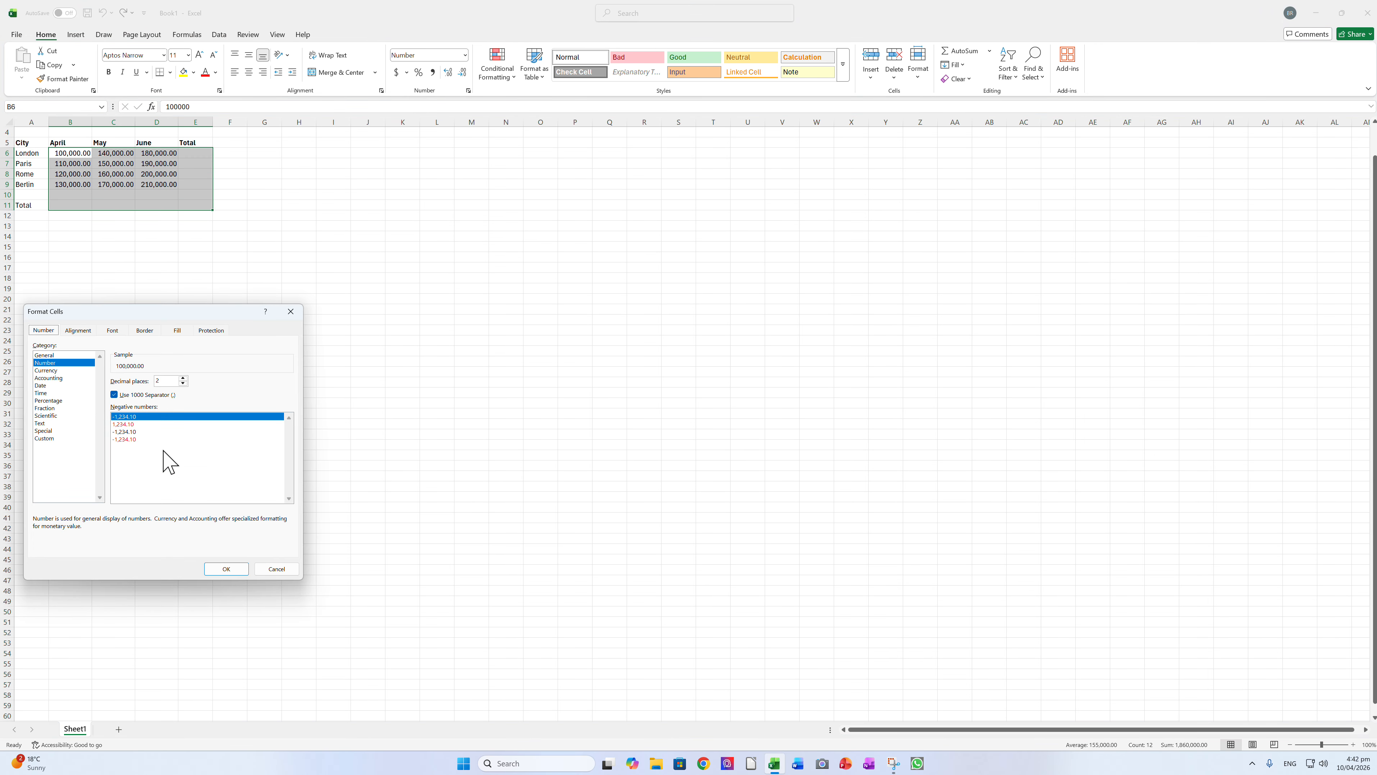
left_click(48, 439)
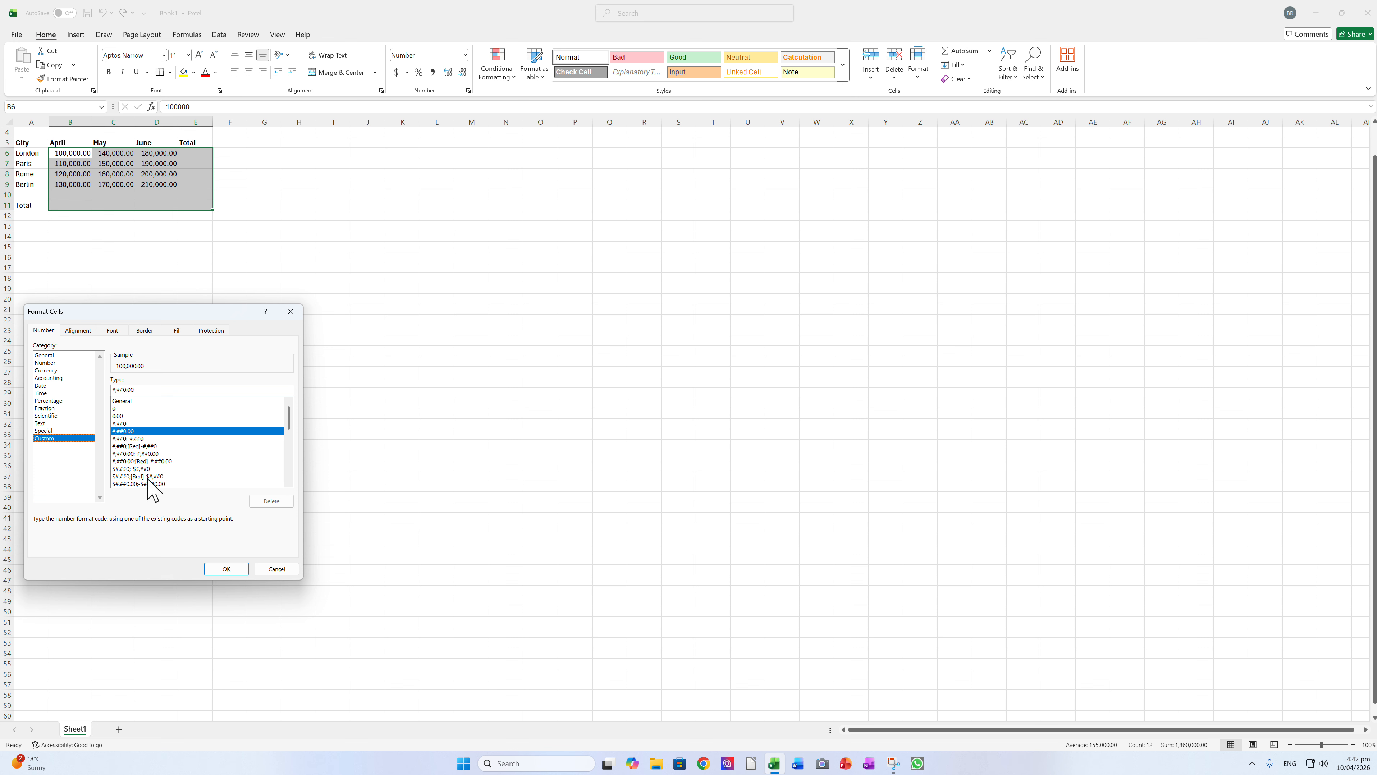
left_click(144, 462)
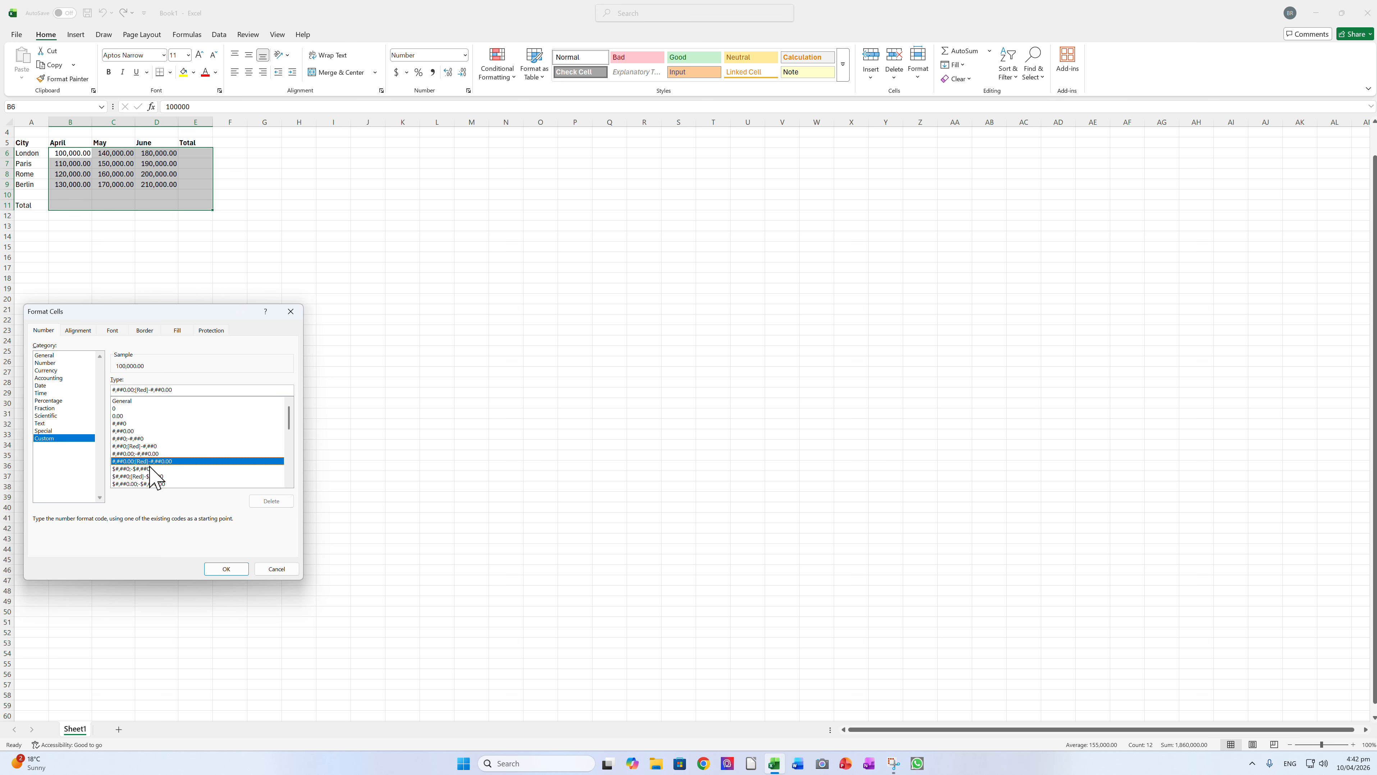
left_click(225, 570)
Change Rome's May figure in C8 to -160000.
left_click(125, 173)
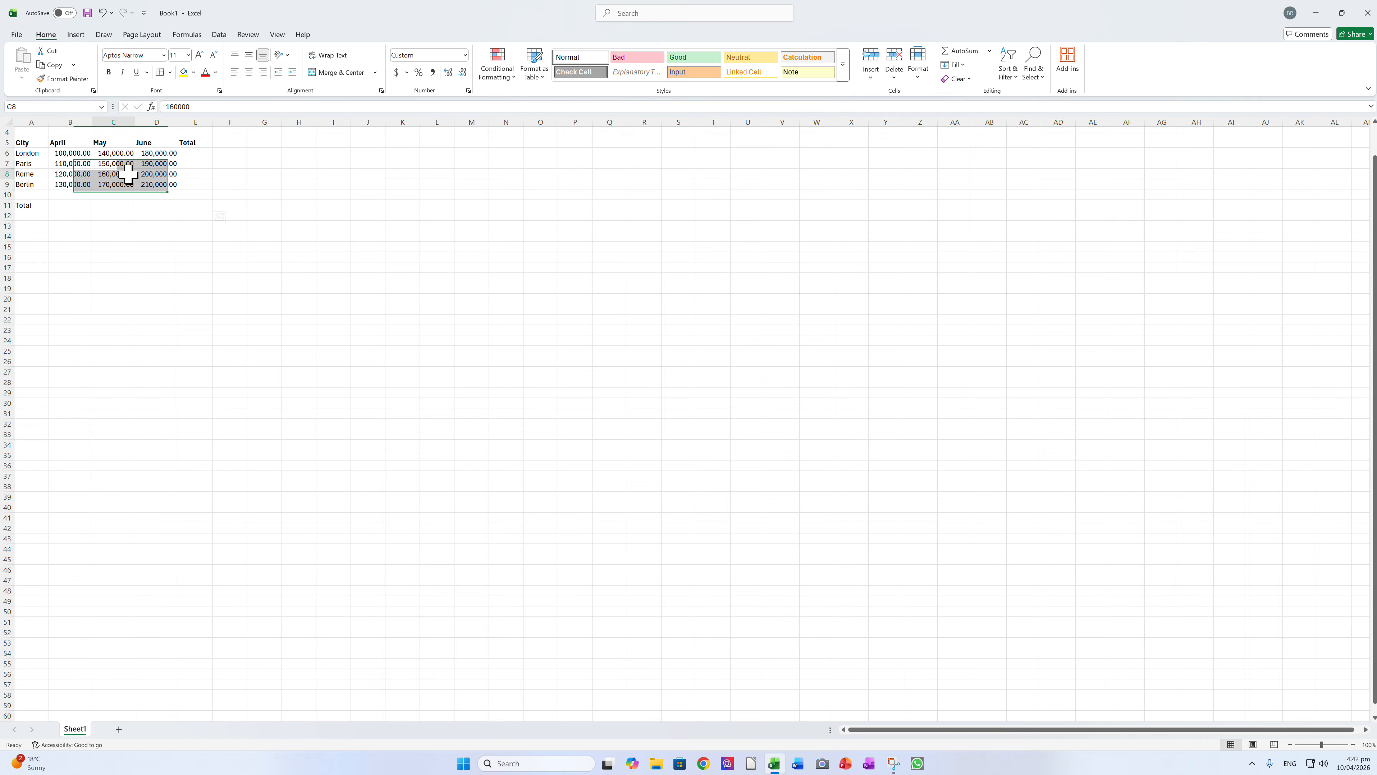
left_click(163, 106)
type("-")
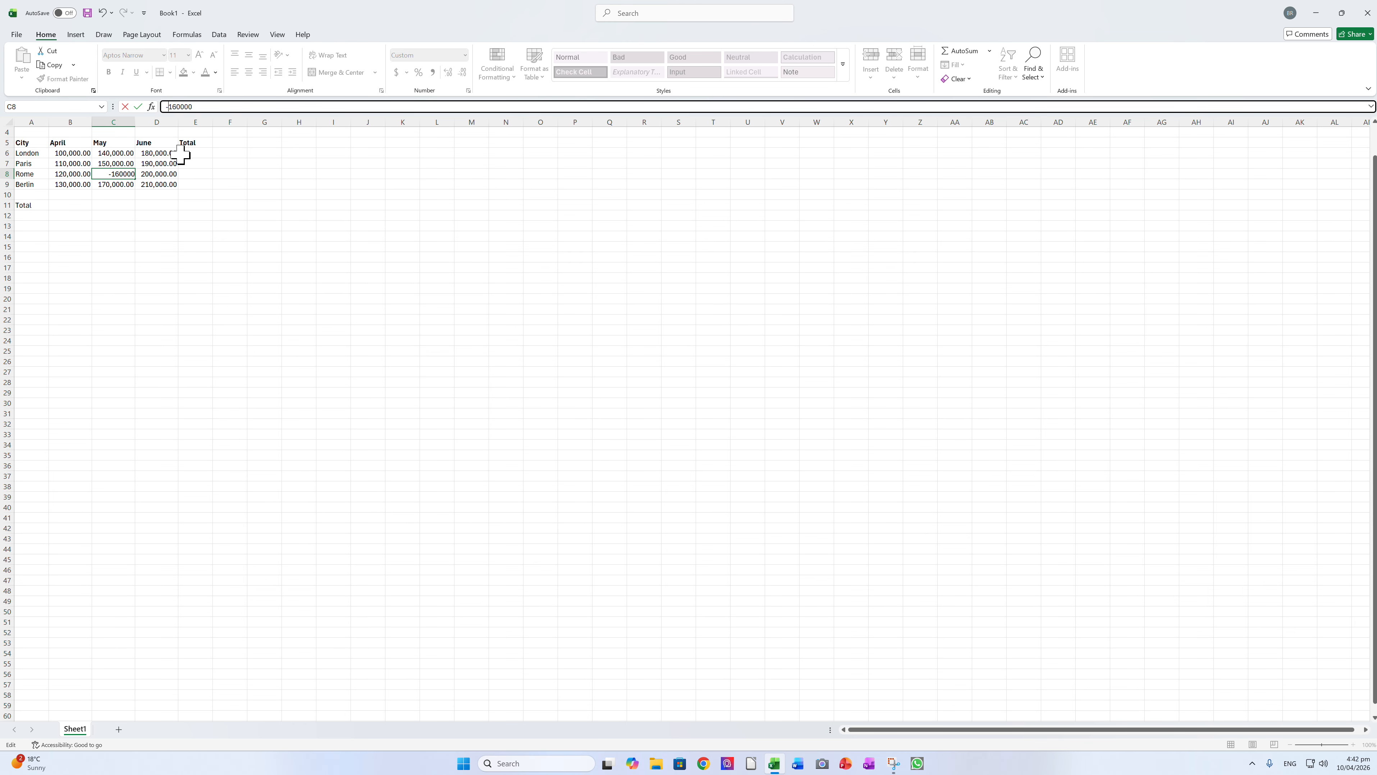
key("Return")
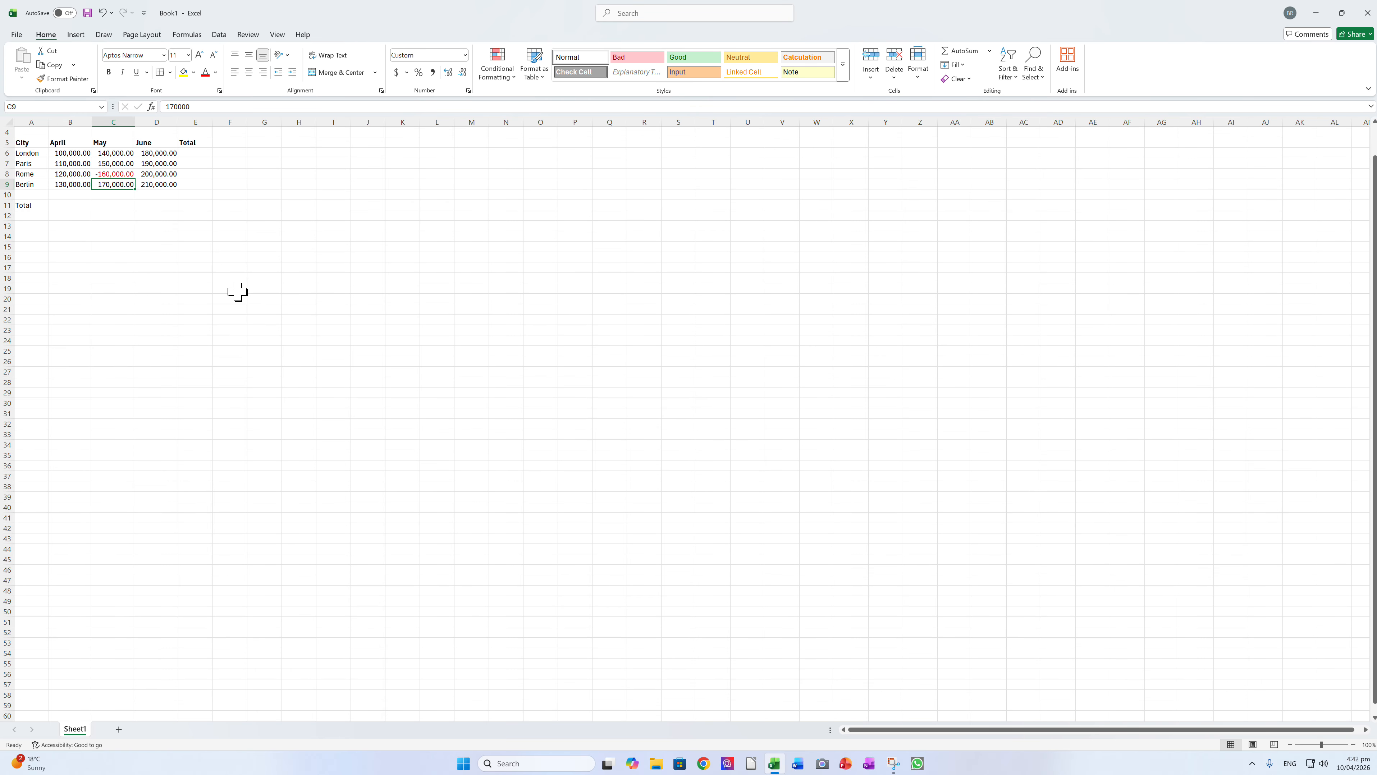
scroll(237, 292, "up", 1)
Total the April sales in B11 with the formula =B6+B7+B8+B9, picking each cell reference from the sheet.
left_click(80, 237)
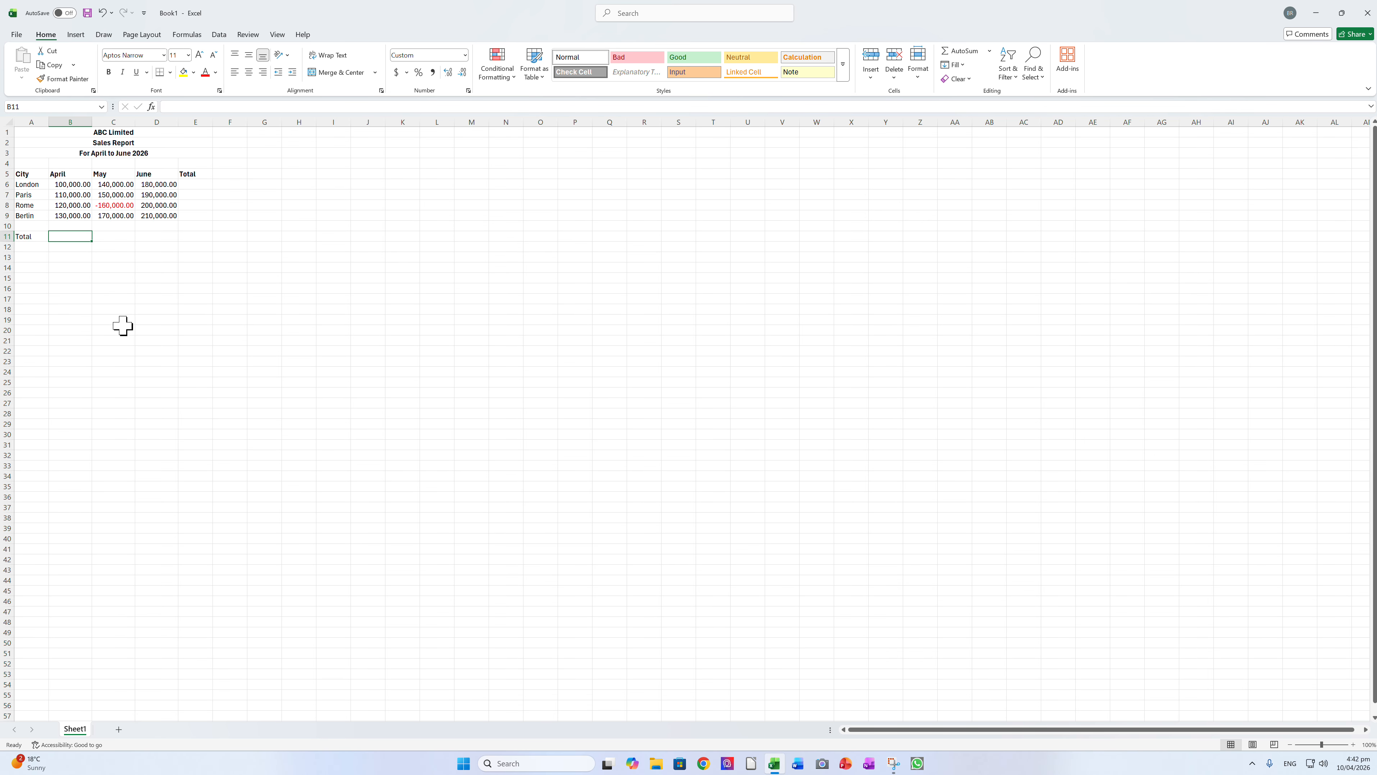
type("=")
key("Up")
key("Up")
key("Up")
key("Up")
key("Up")
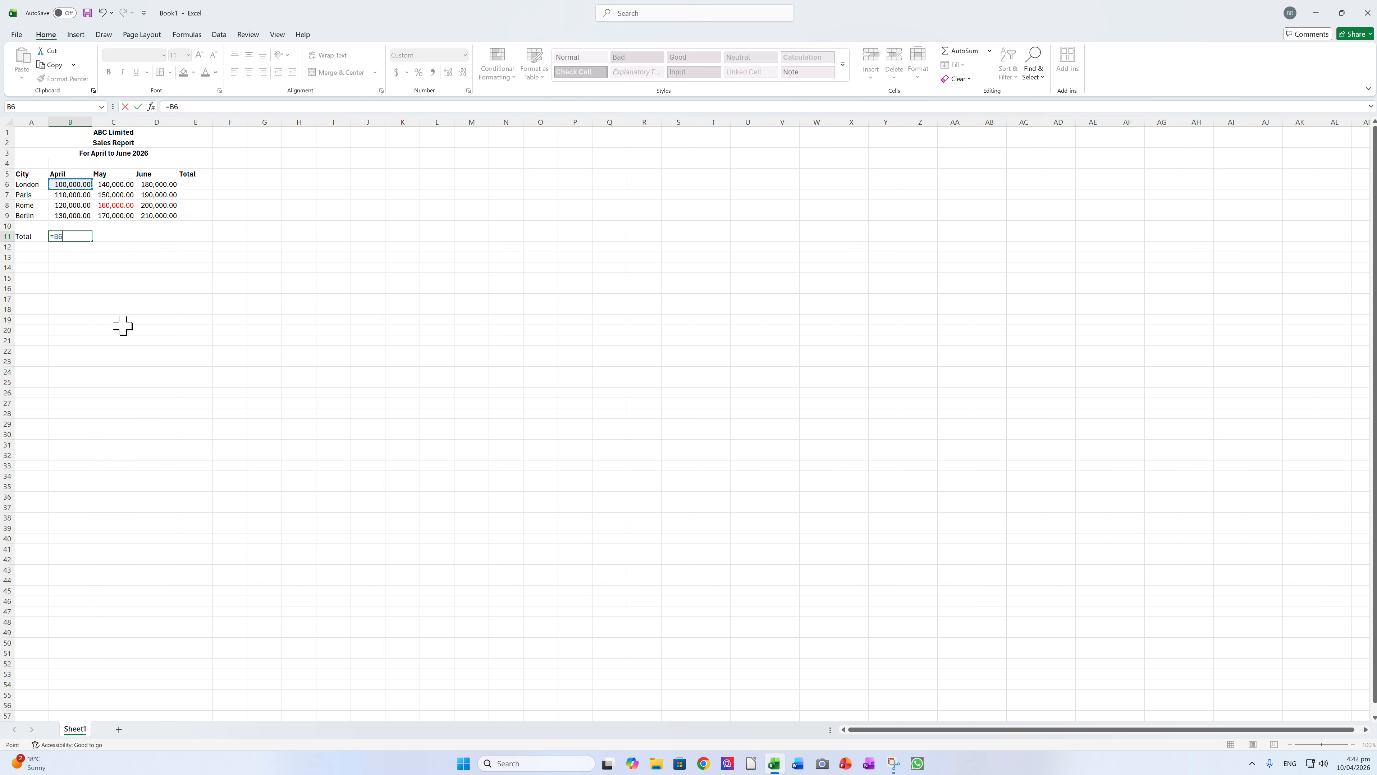
type("+")
key("Up")
key("Up")
key("Up")
key("Up")
type("+")
key("Up")
key("Up")
key("Up")
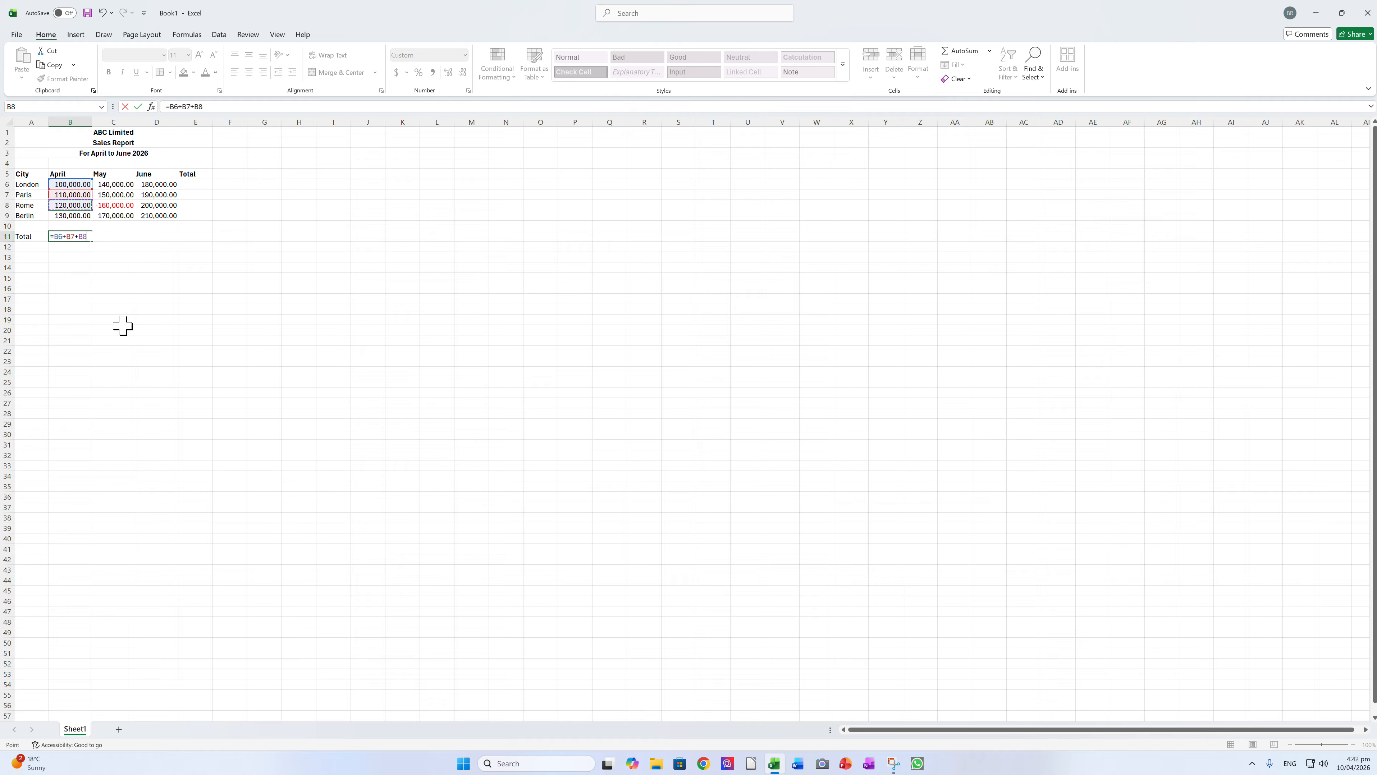
type("+")
key("Up")
key("Up")
key("Return")
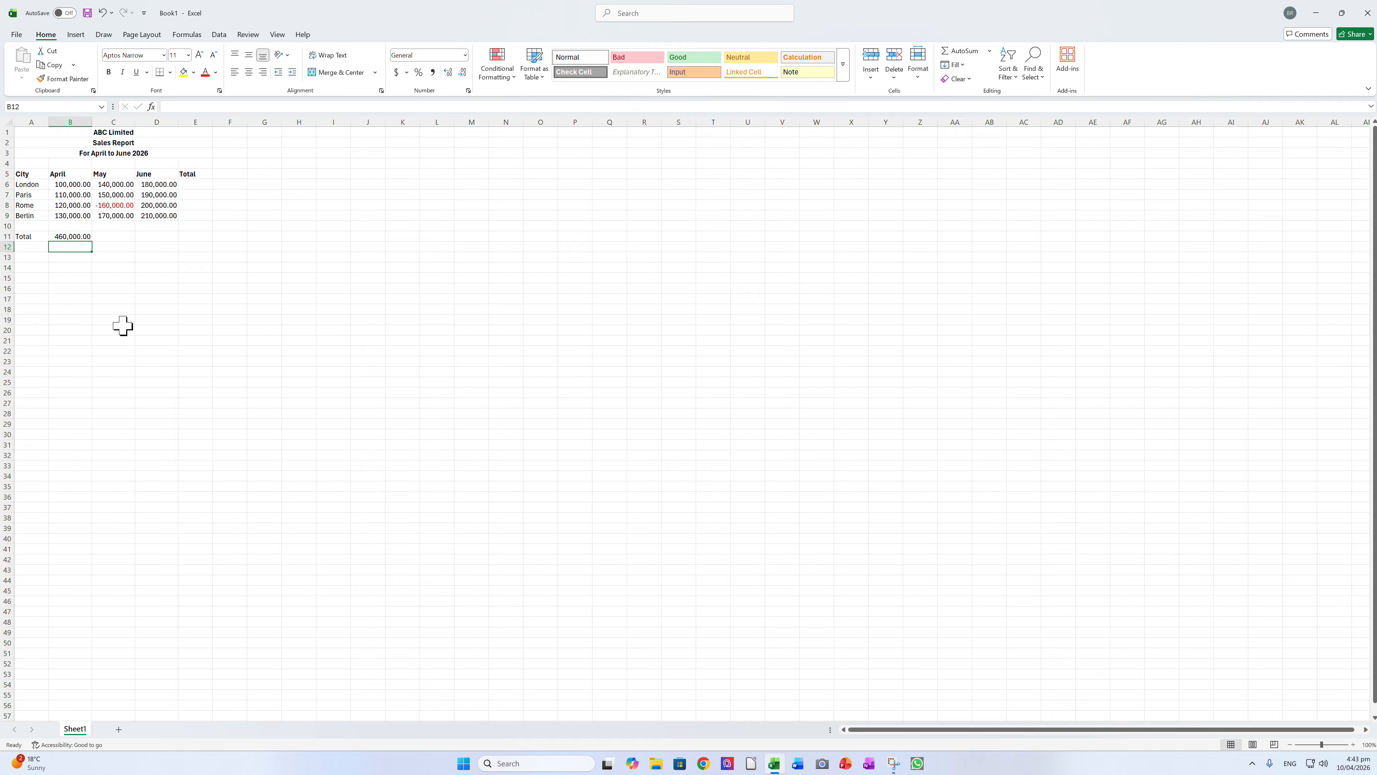
Clear the April total in B11 and write the formula =B6+B7+B8+B9 out by hand instead.
key("Up")
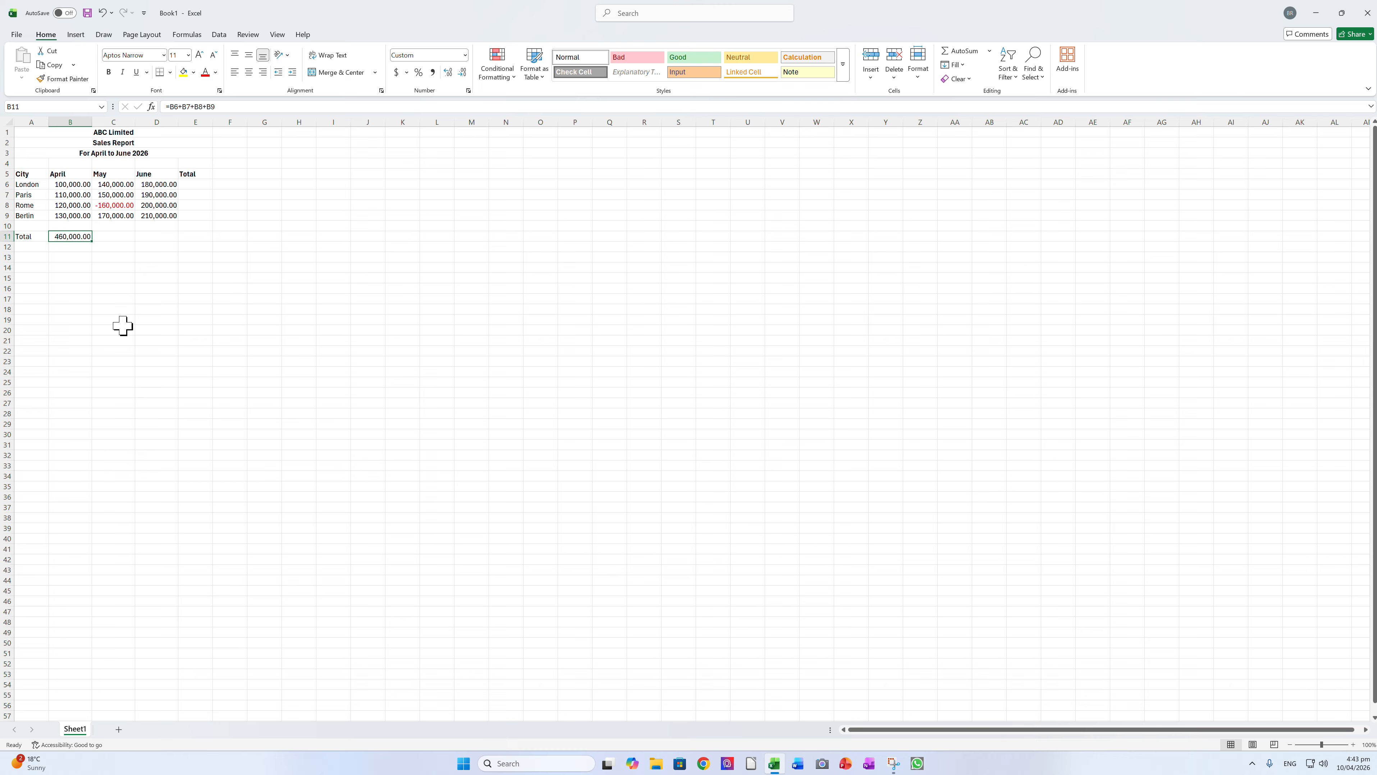
key("Delete")
type("=")
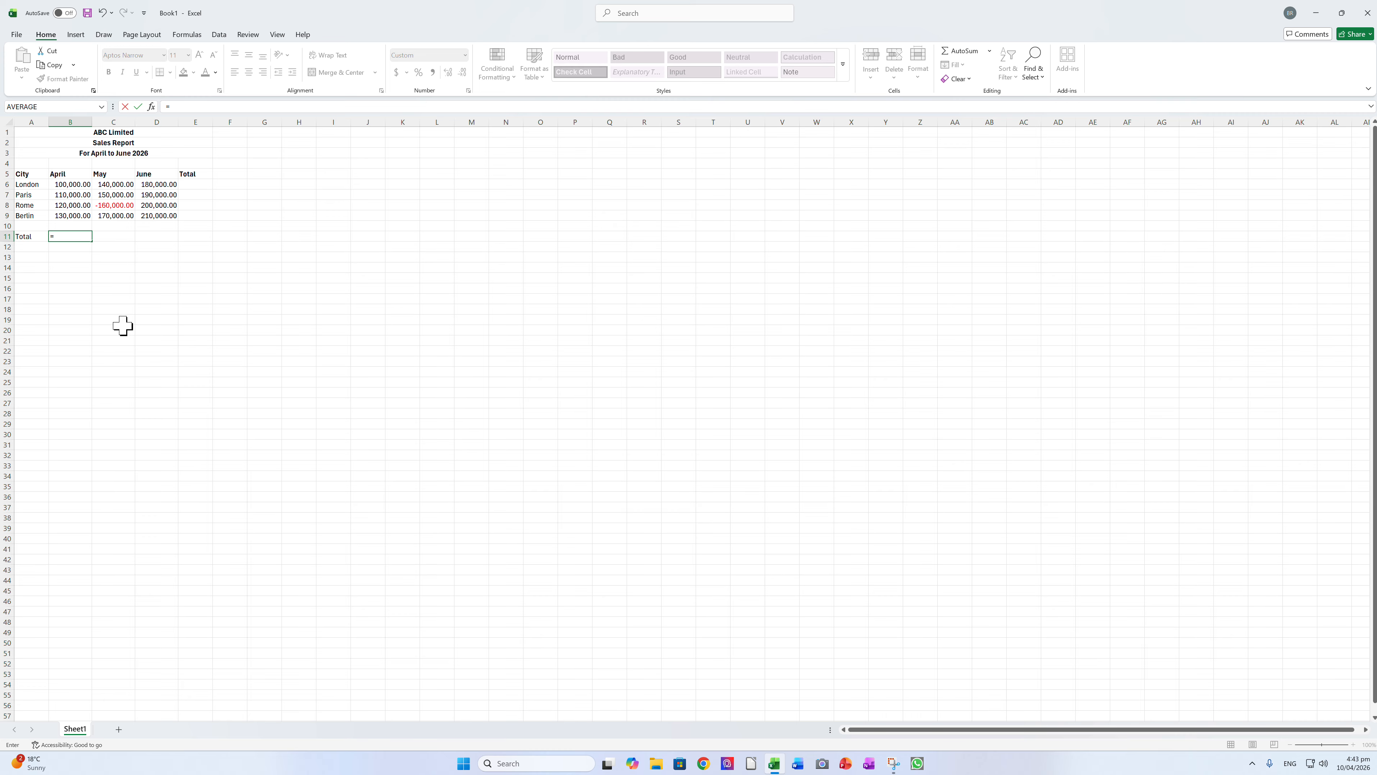
type("B6+C6+")
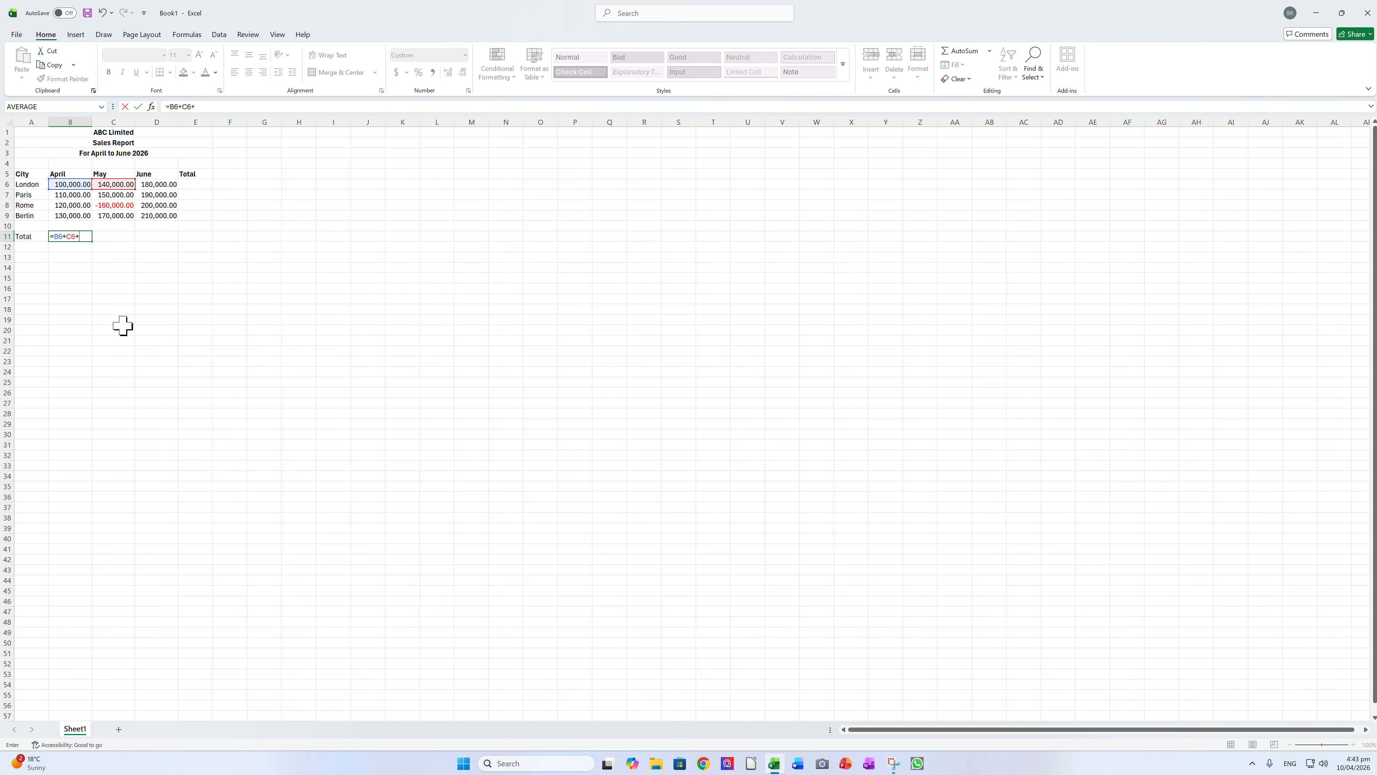
type("D")
type("6")
key("BackSpace")
key("BackSpace")
key("BackSpace")
key("BackSpace")
key("BackSpace")
key("BackSpace")
type("b7+")
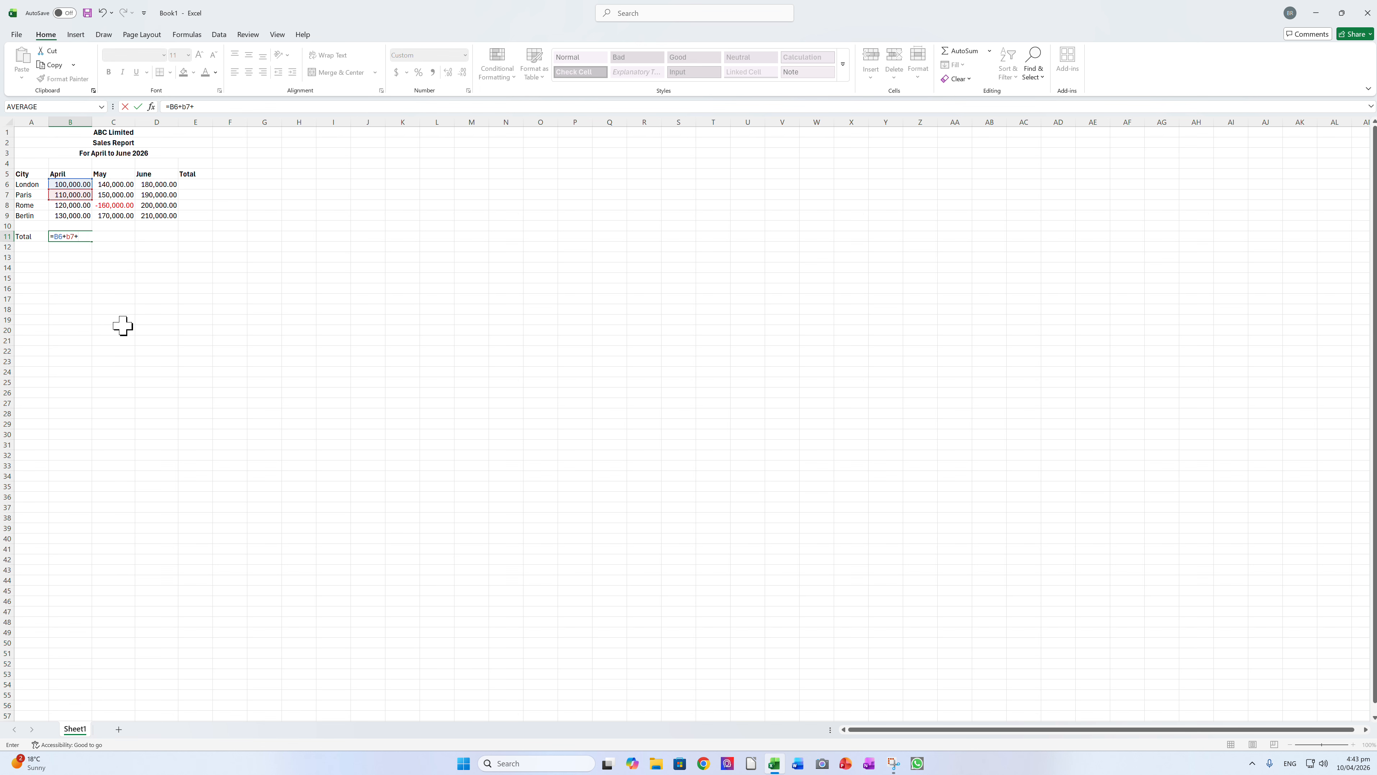
type("B8+B9")
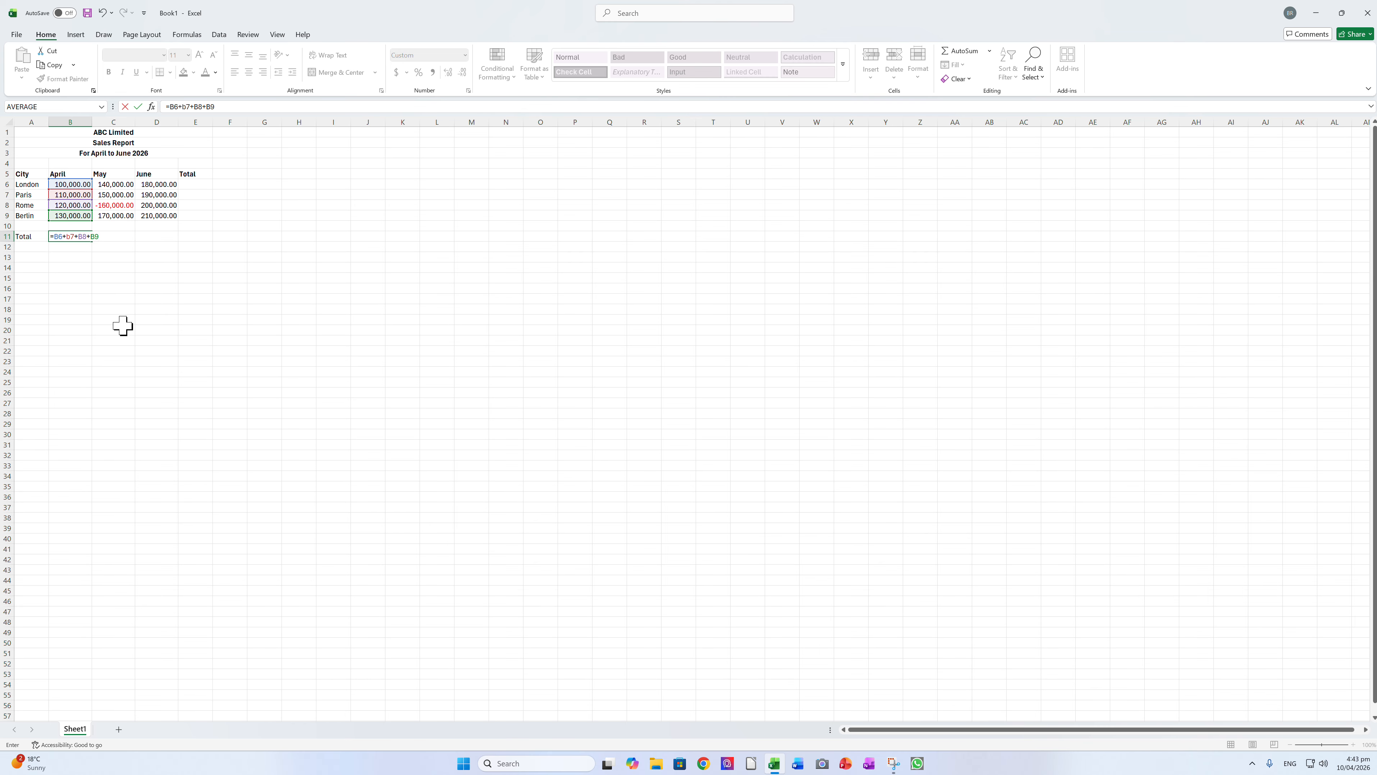
key("Return")
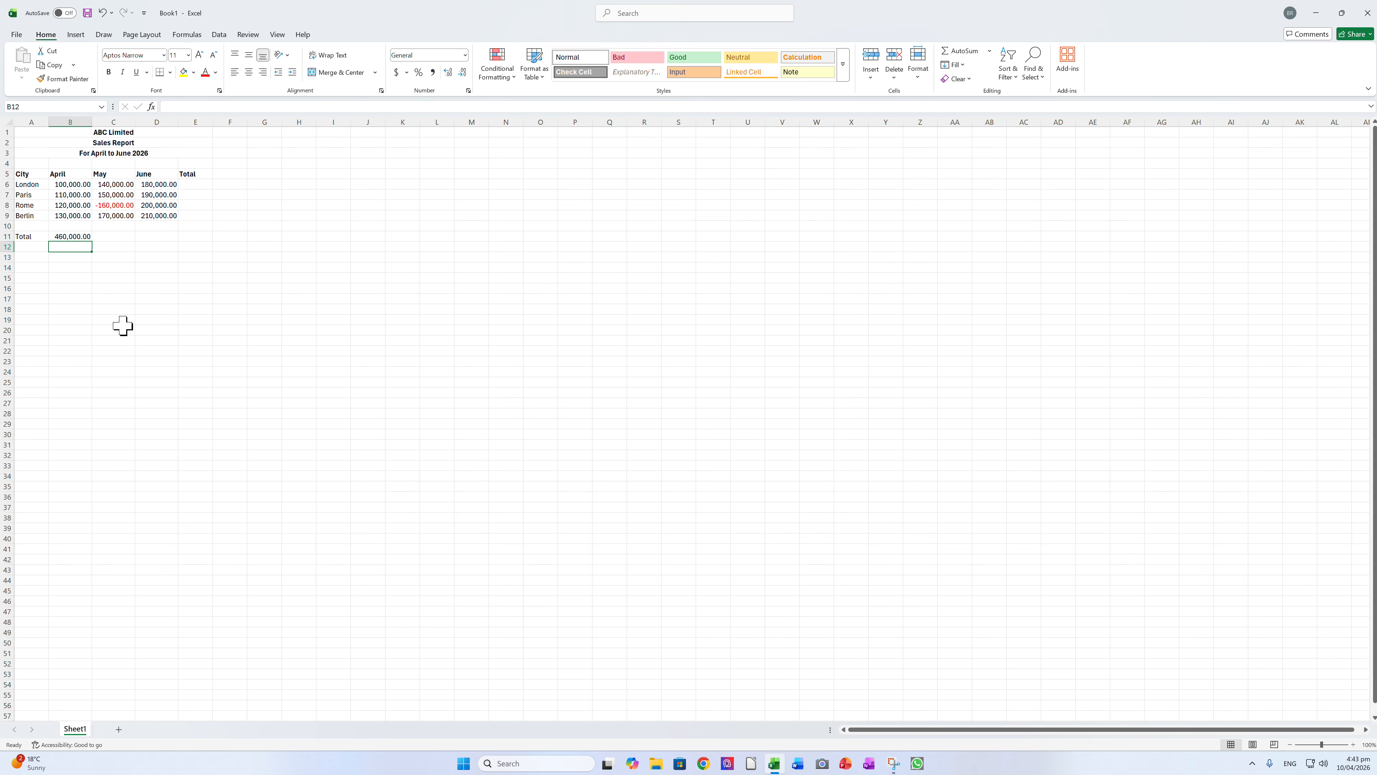
Replace the April total in B11 with an AutoSum of B6:B10.
left_click(85, 237)
key("Delete")
left_click(950, 54)
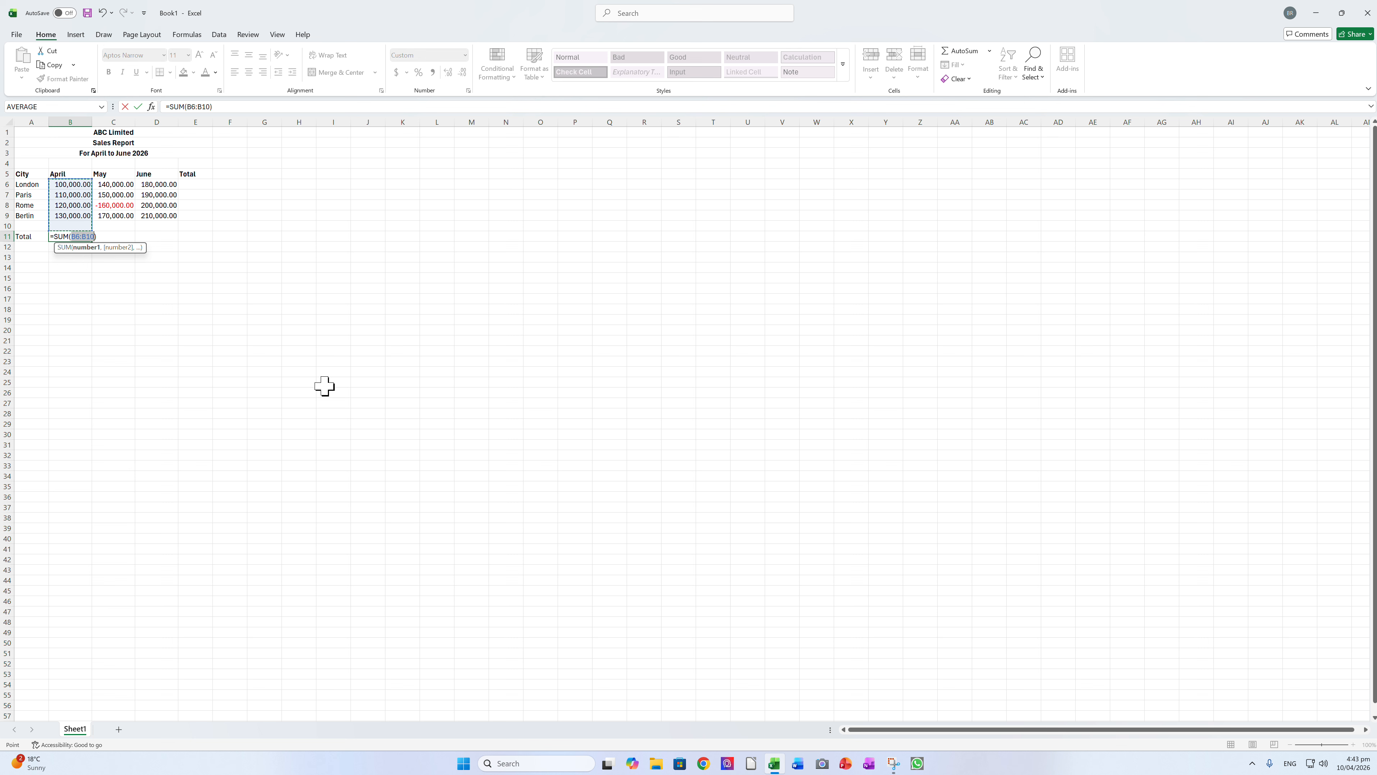
key("Return")
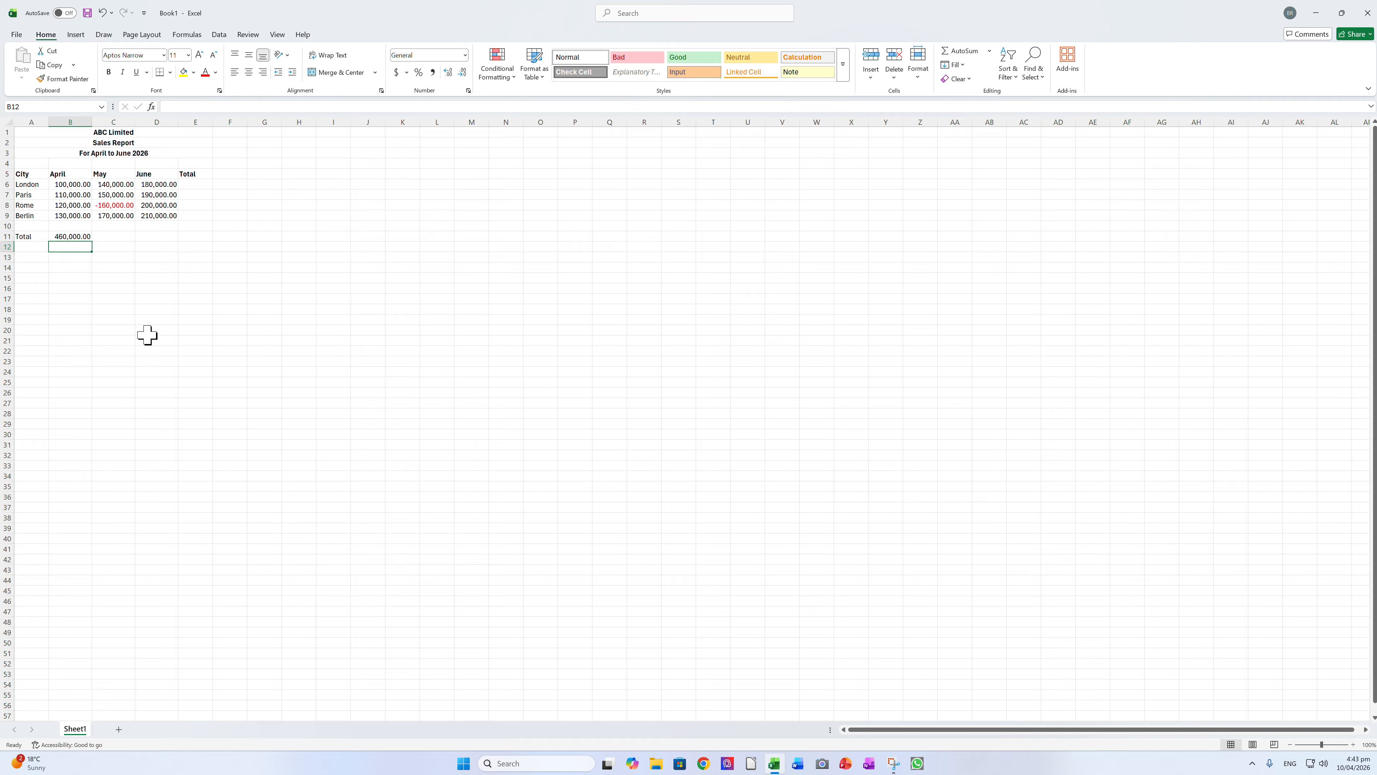
Overwrite the April total in B11 with a manually entered SUM function over the range B6:B10.
left_click(76, 236)
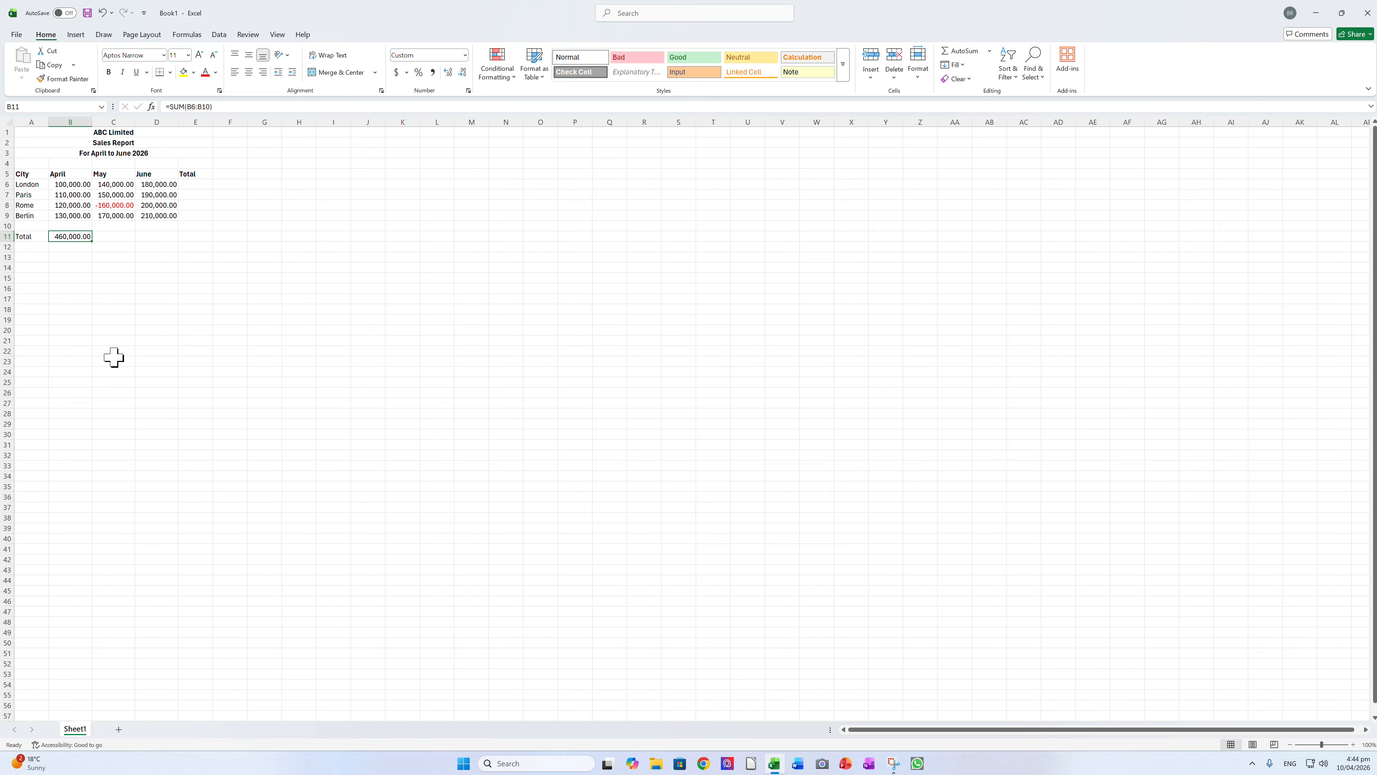
type("=s")
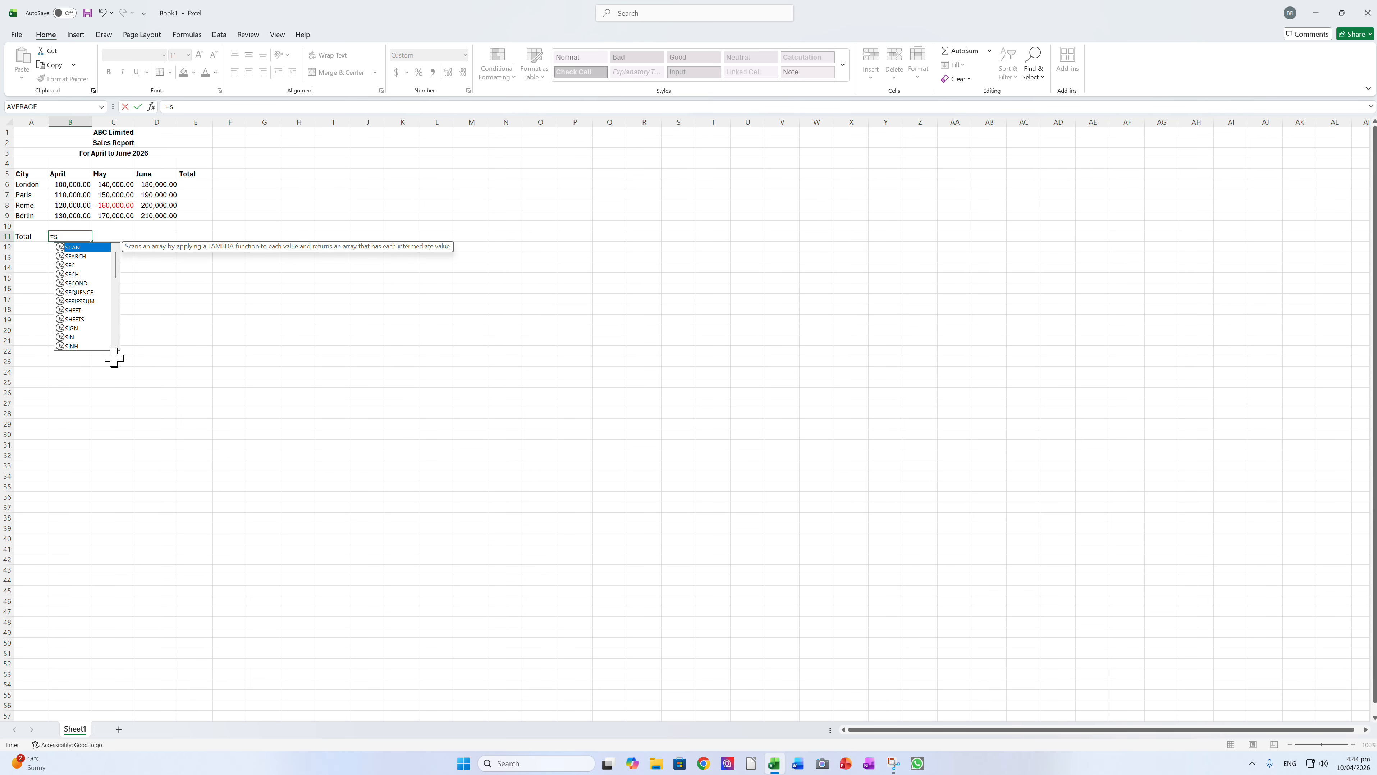
type("um(")
key("Up")
key("Up")
key("Up")
key("Up")
key("Up")
key("shift+Down")
key("shift+Down")
key("shift+Down")
key("shift+Down")
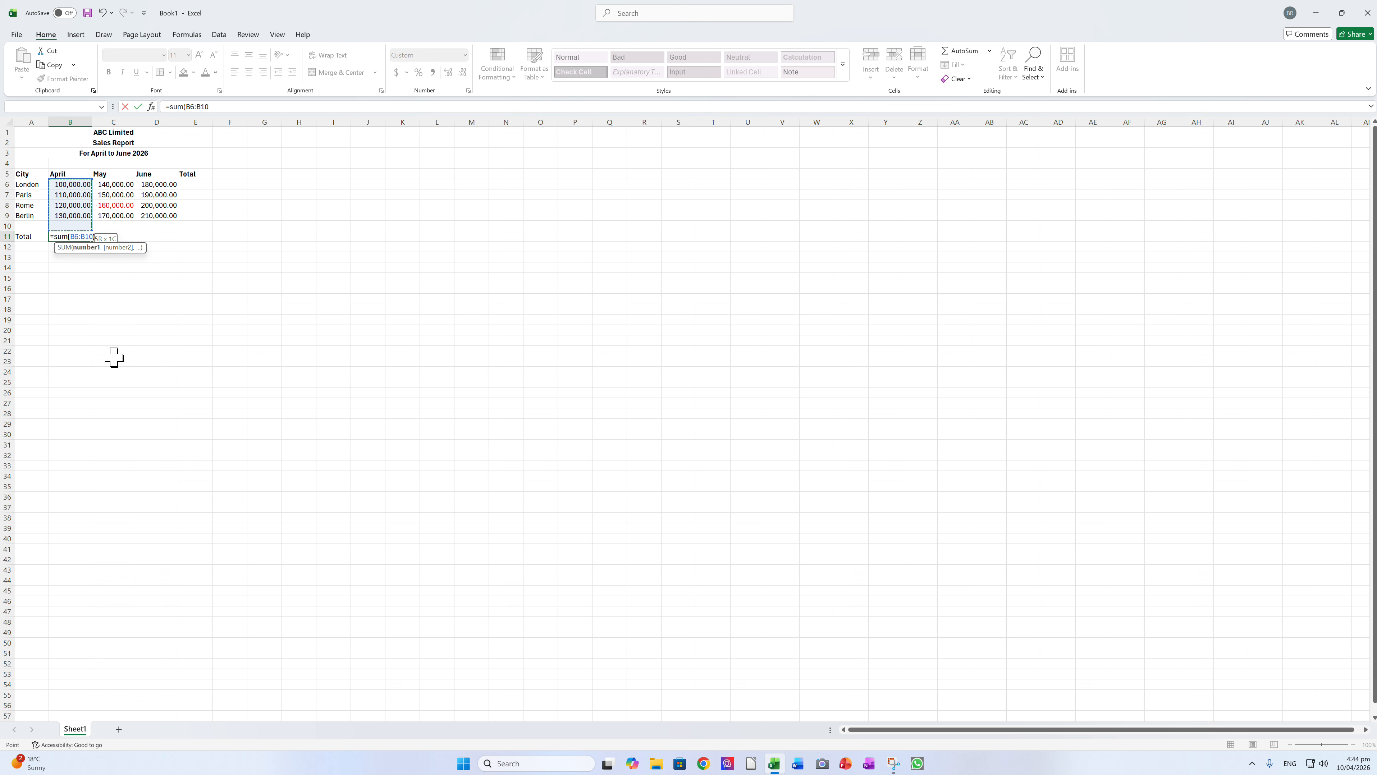
type(")")
key("ctrl+Return")
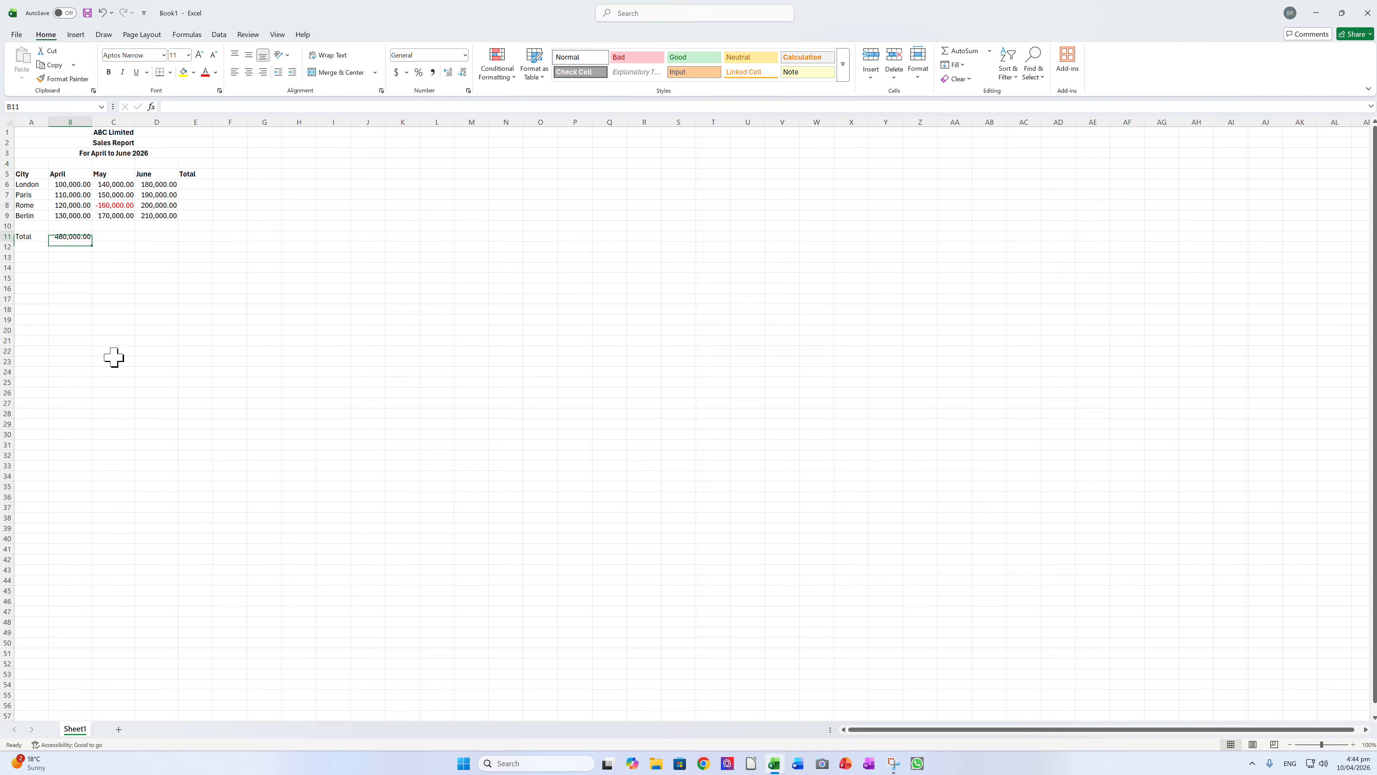
Clear the April total in B11 and choose SUM among the most recently used functions in Insert Function.
key("Delete")
left_click(151, 106)
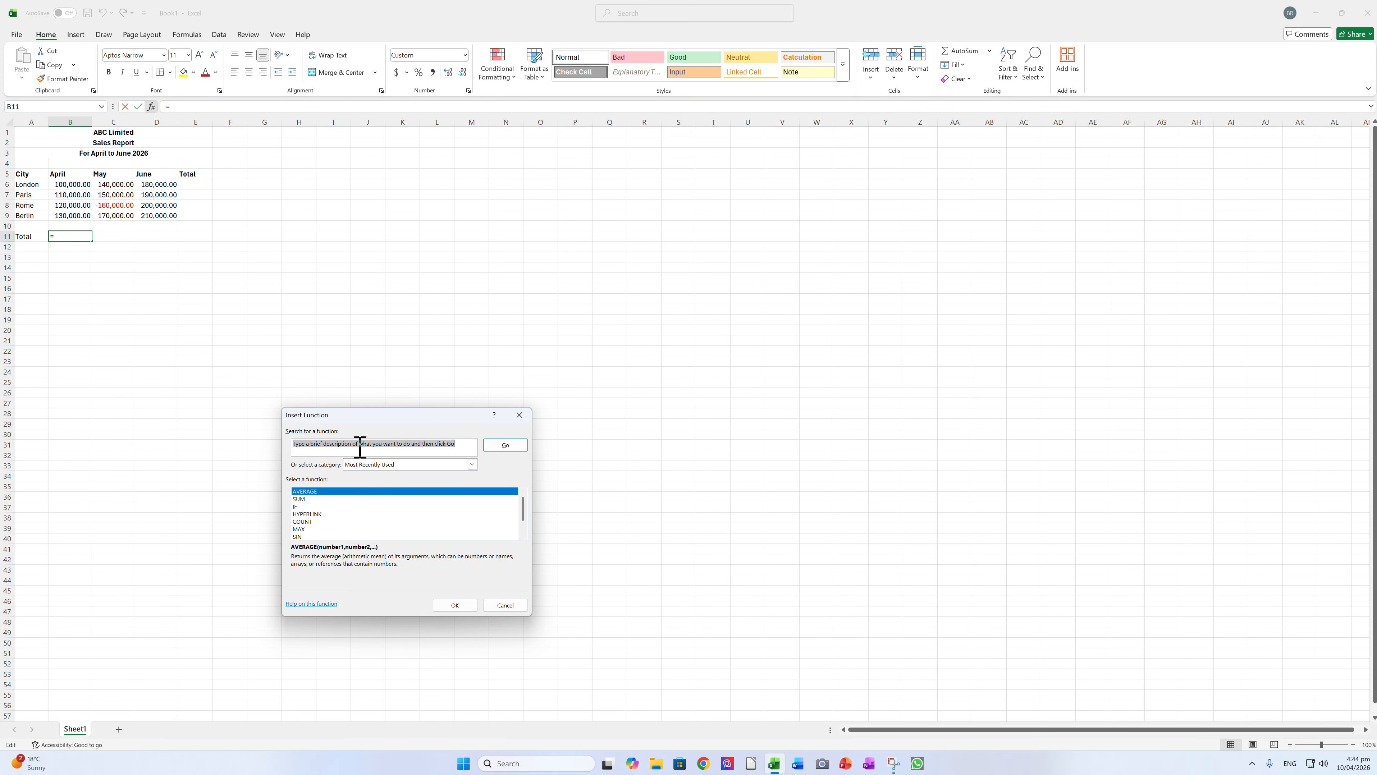
left_click_drag(363, 422, 377, 221)
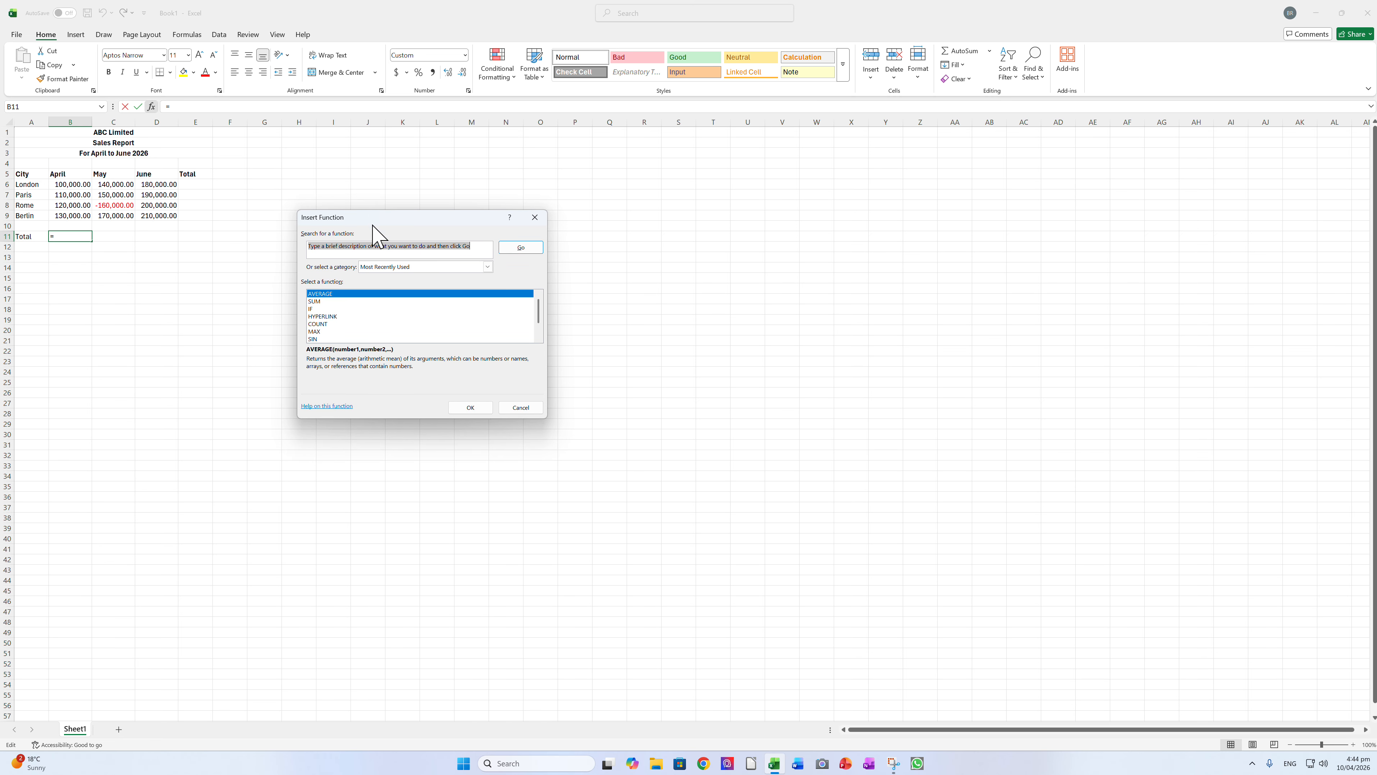
left_click(320, 301)
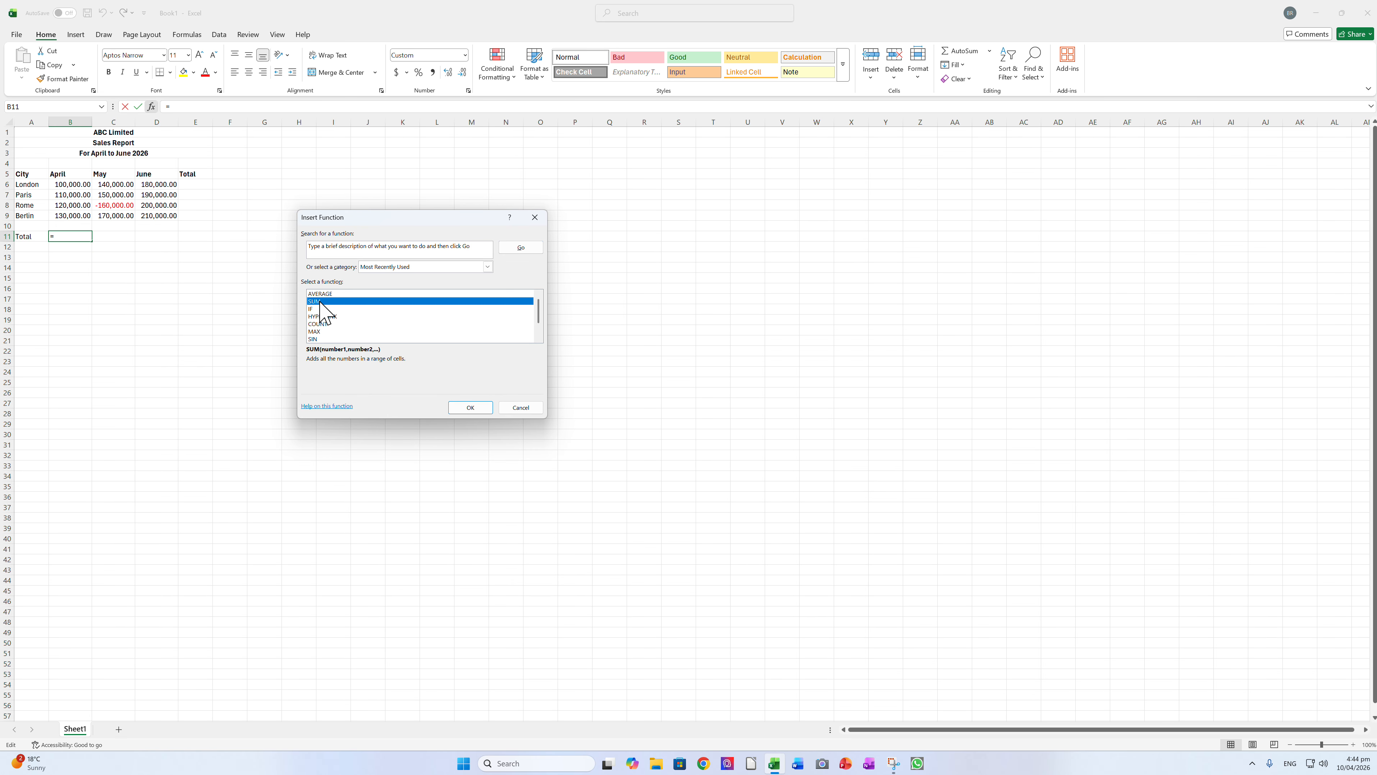
Browse the All, Date & Time, Statistical and Database function categories, ending on the full function list.
left_click(486, 268)
left_click(363, 284)
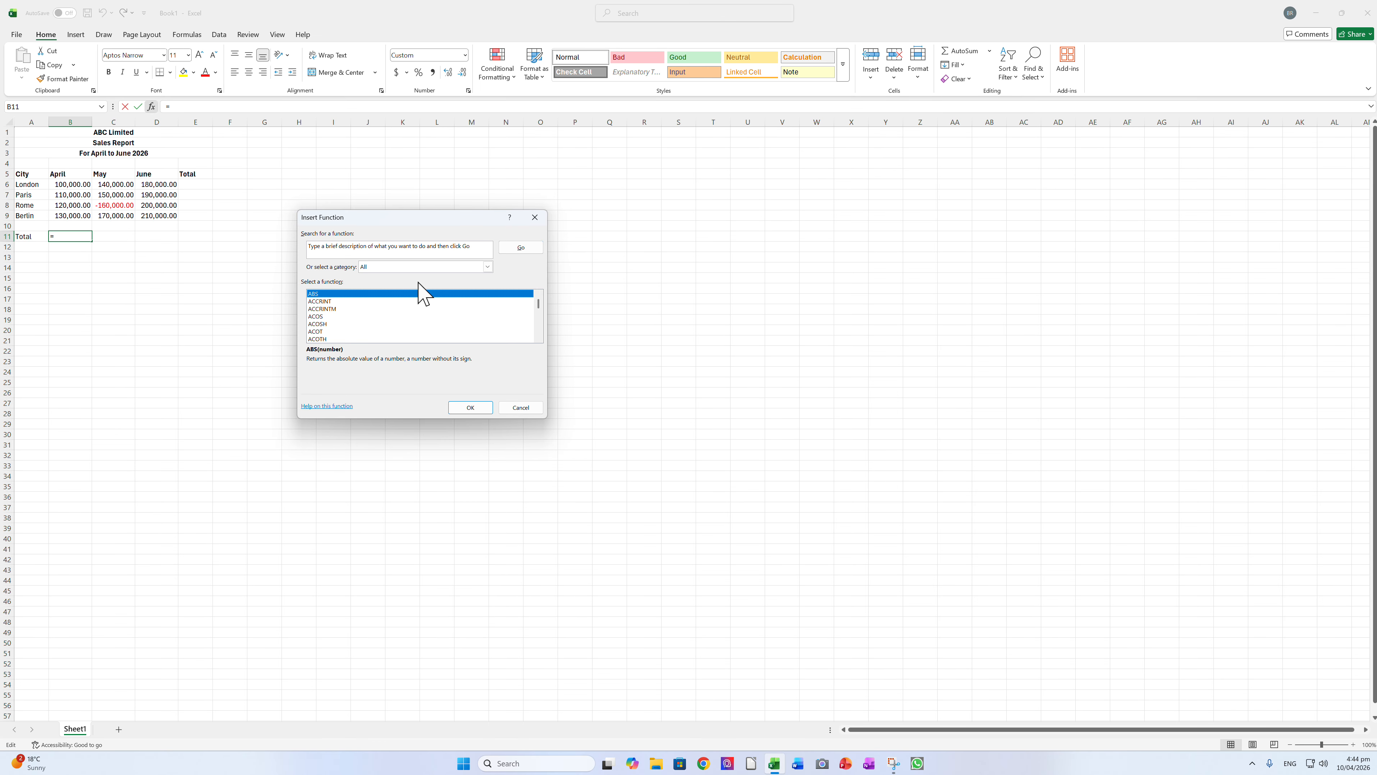
scroll(525, 329, "down", 20)
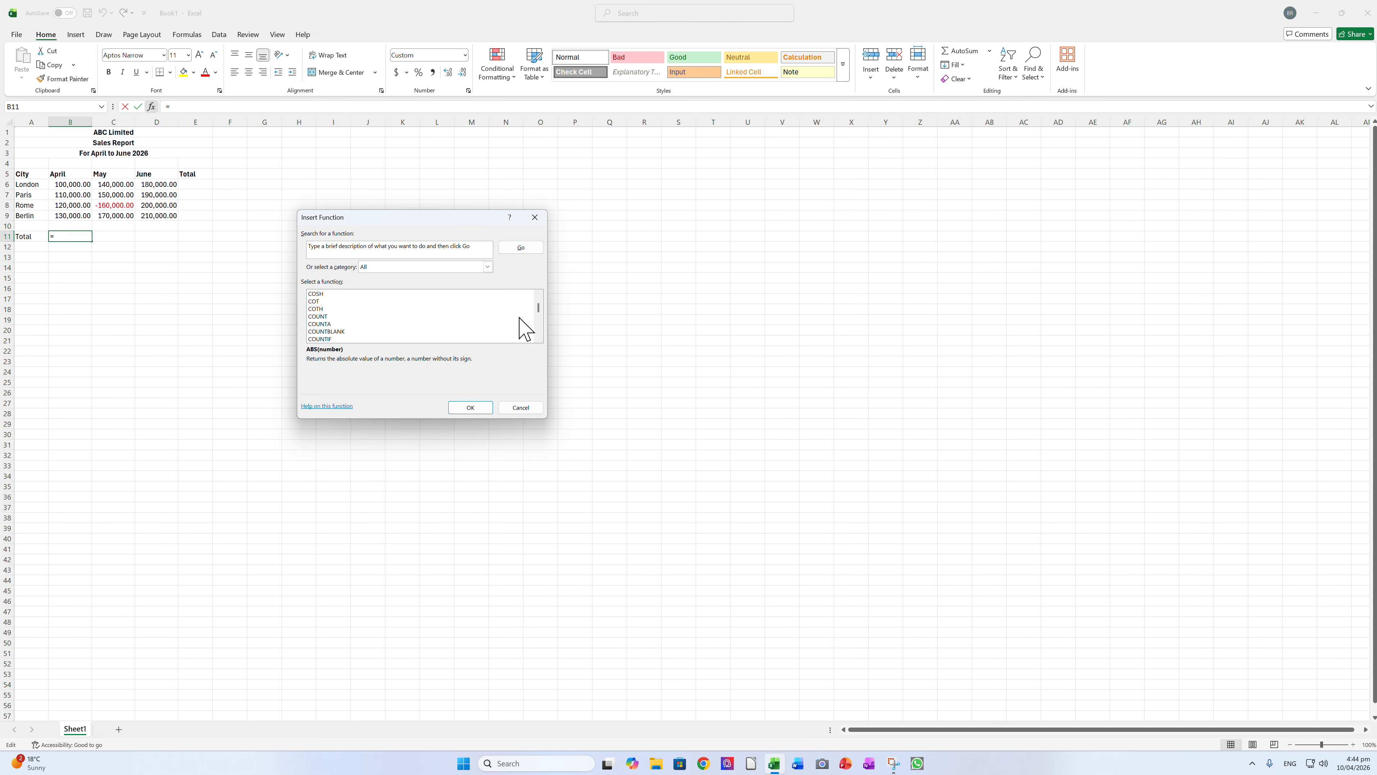
scroll(525, 329, "down", 20)
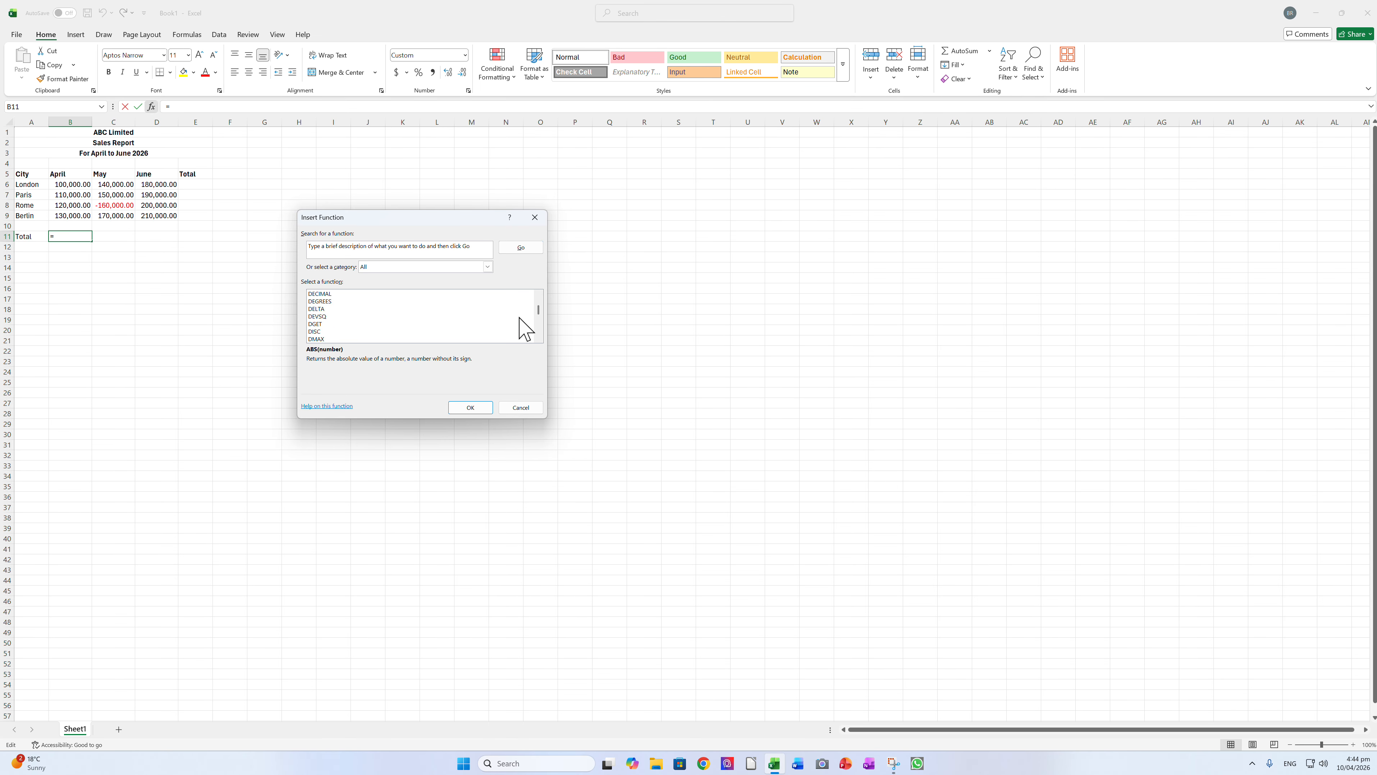
left_click(487, 268)
left_click(412, 300)
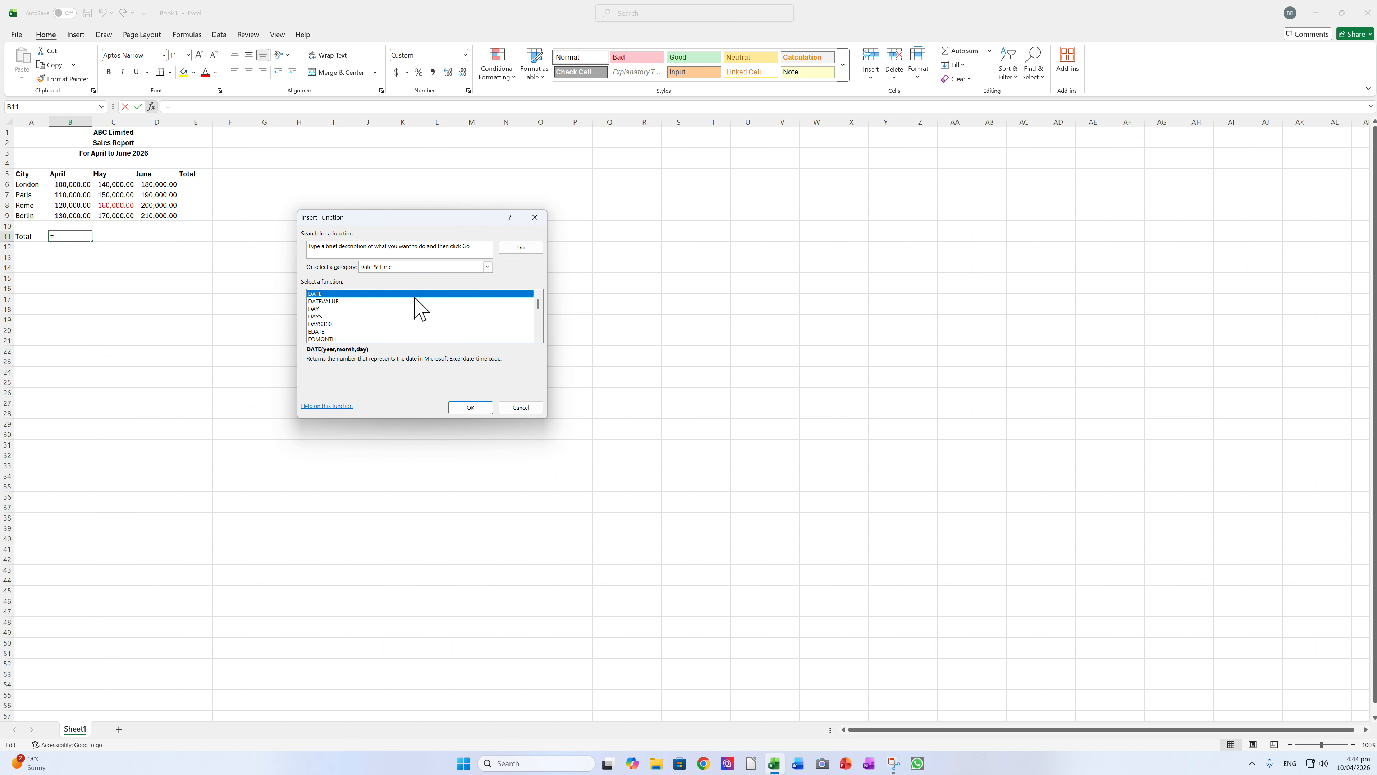
left_click(488, 267)
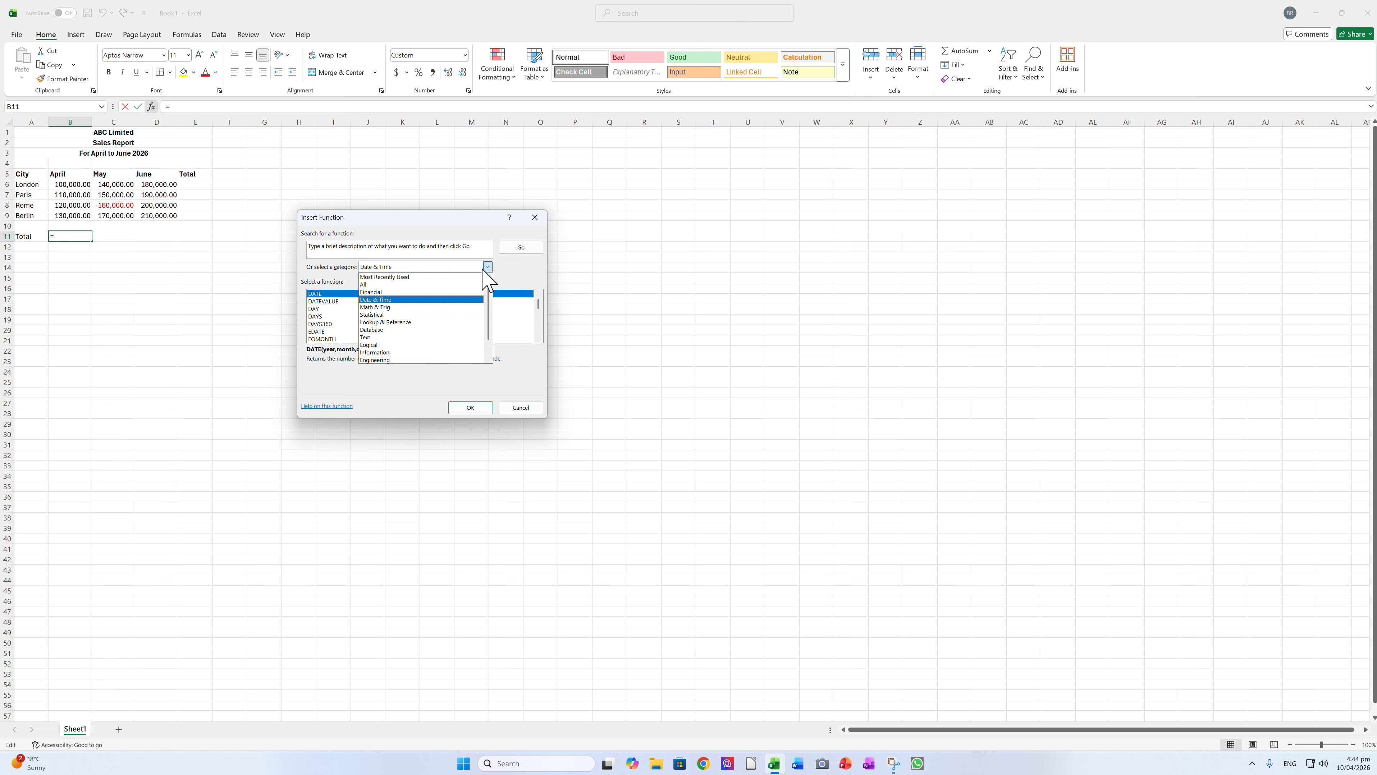
left_click(387, 317)
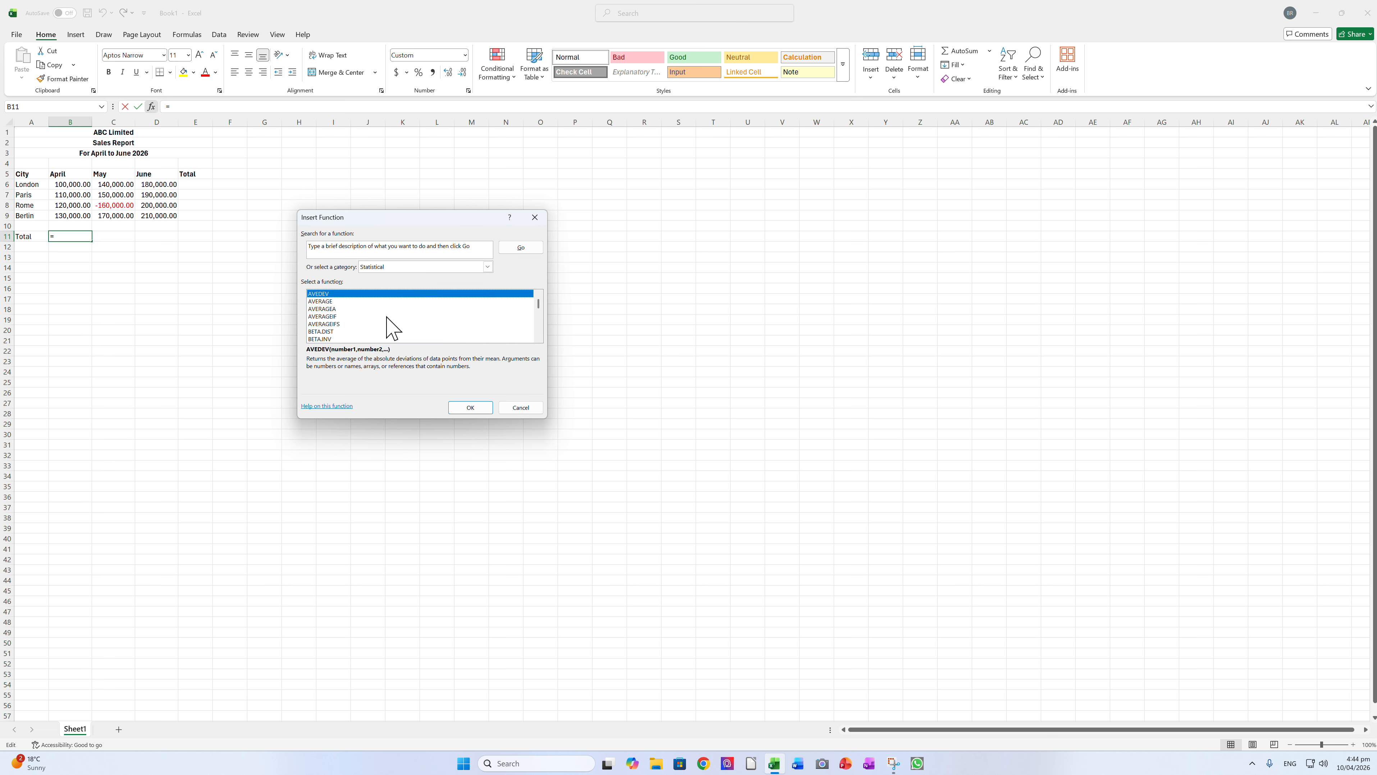
left_click(487, 267)
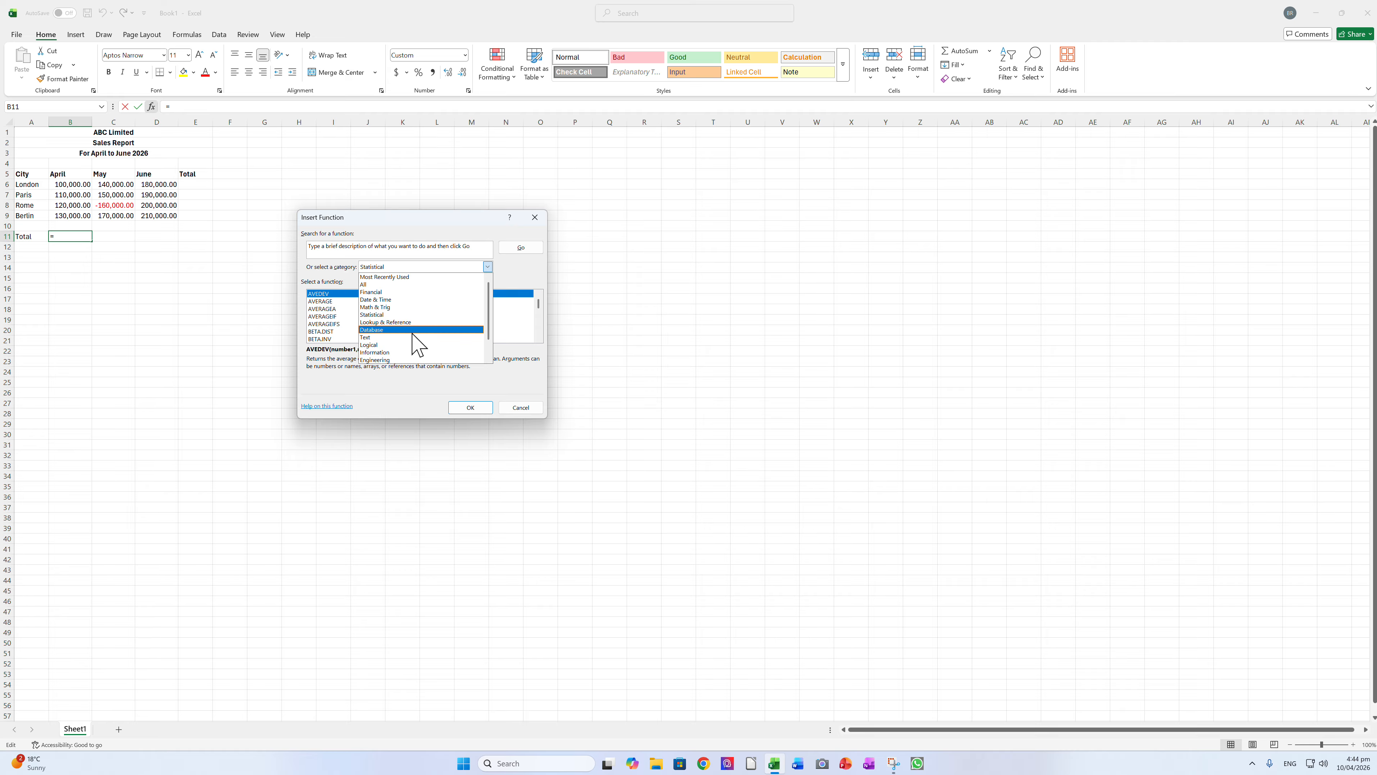
left_click(422, 329)
left_click(487, 267)
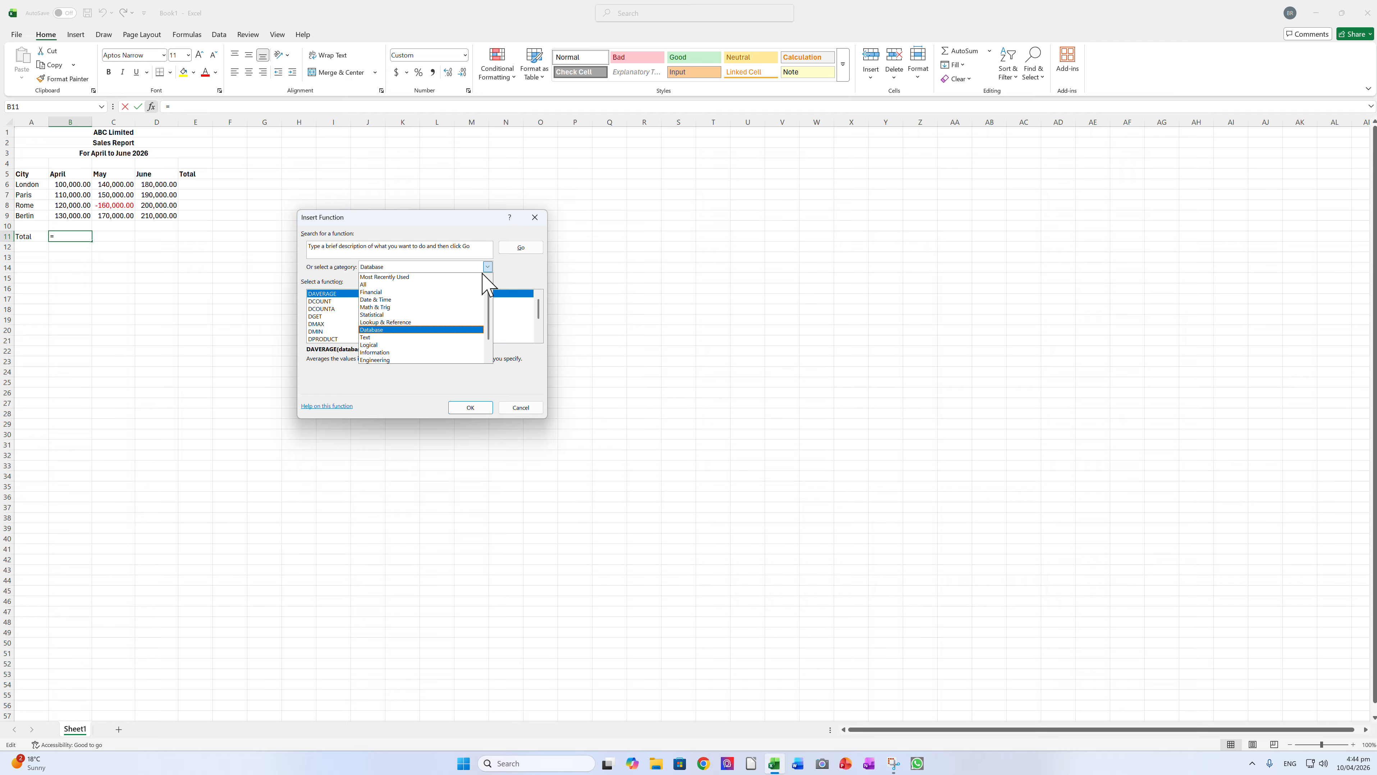
left_click(412, 285)
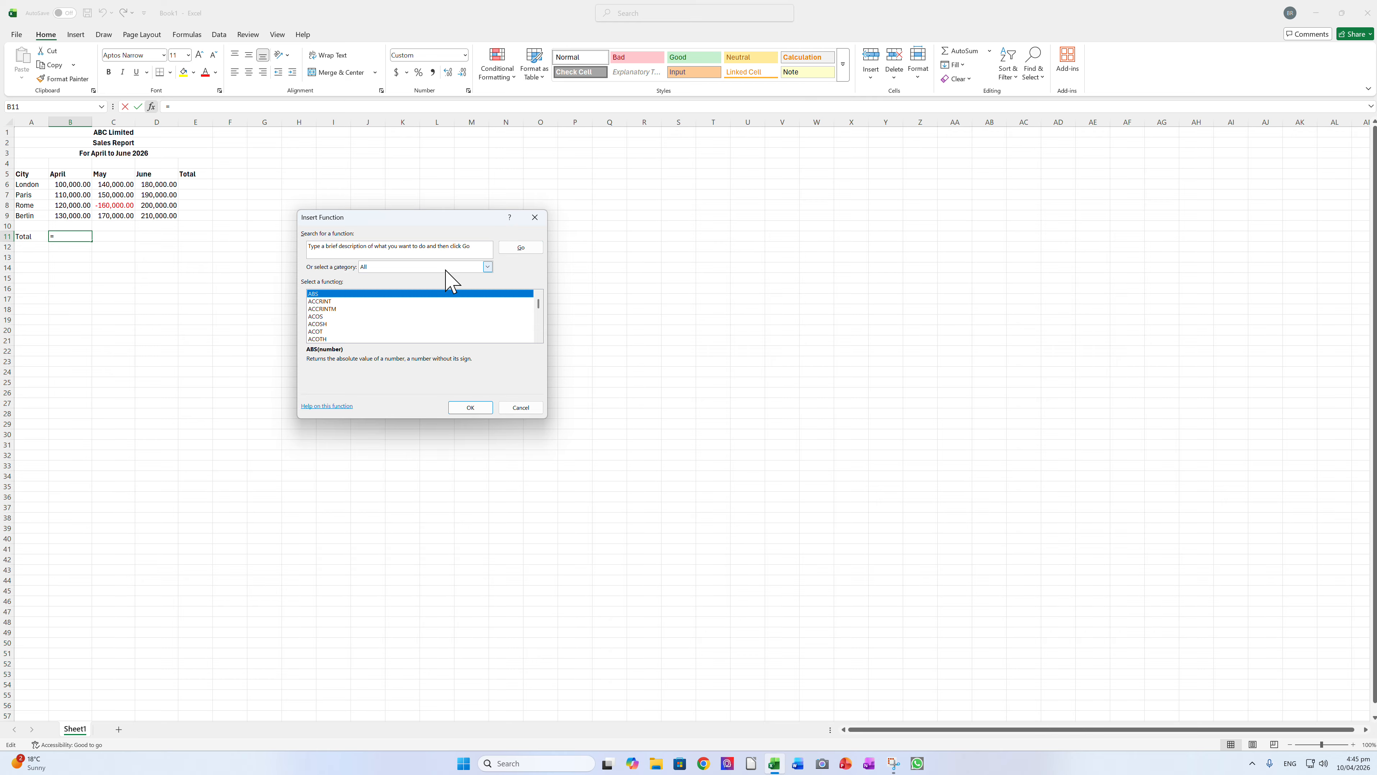
Locate SUM in the list of all functions, open its arguments for B11 and cancel the insertion.
key("s")
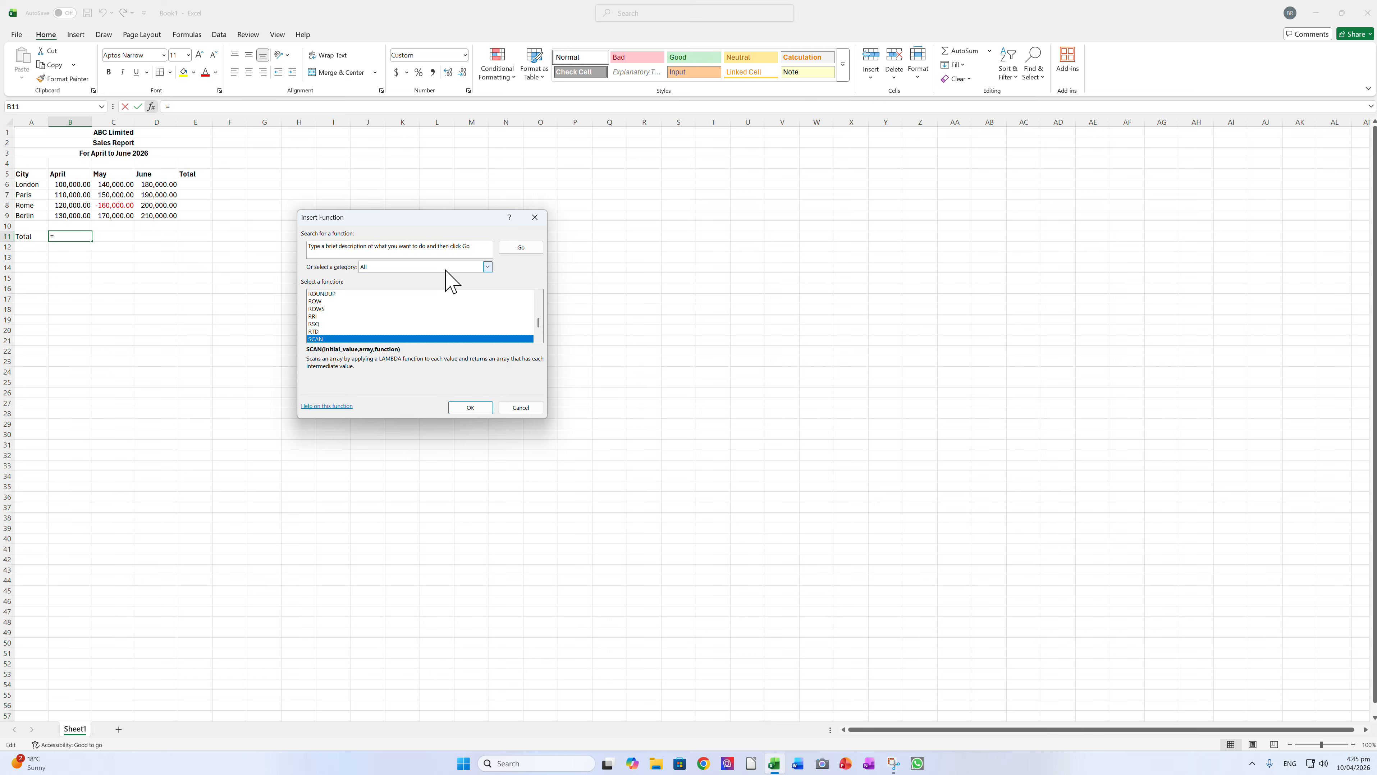
key("u")
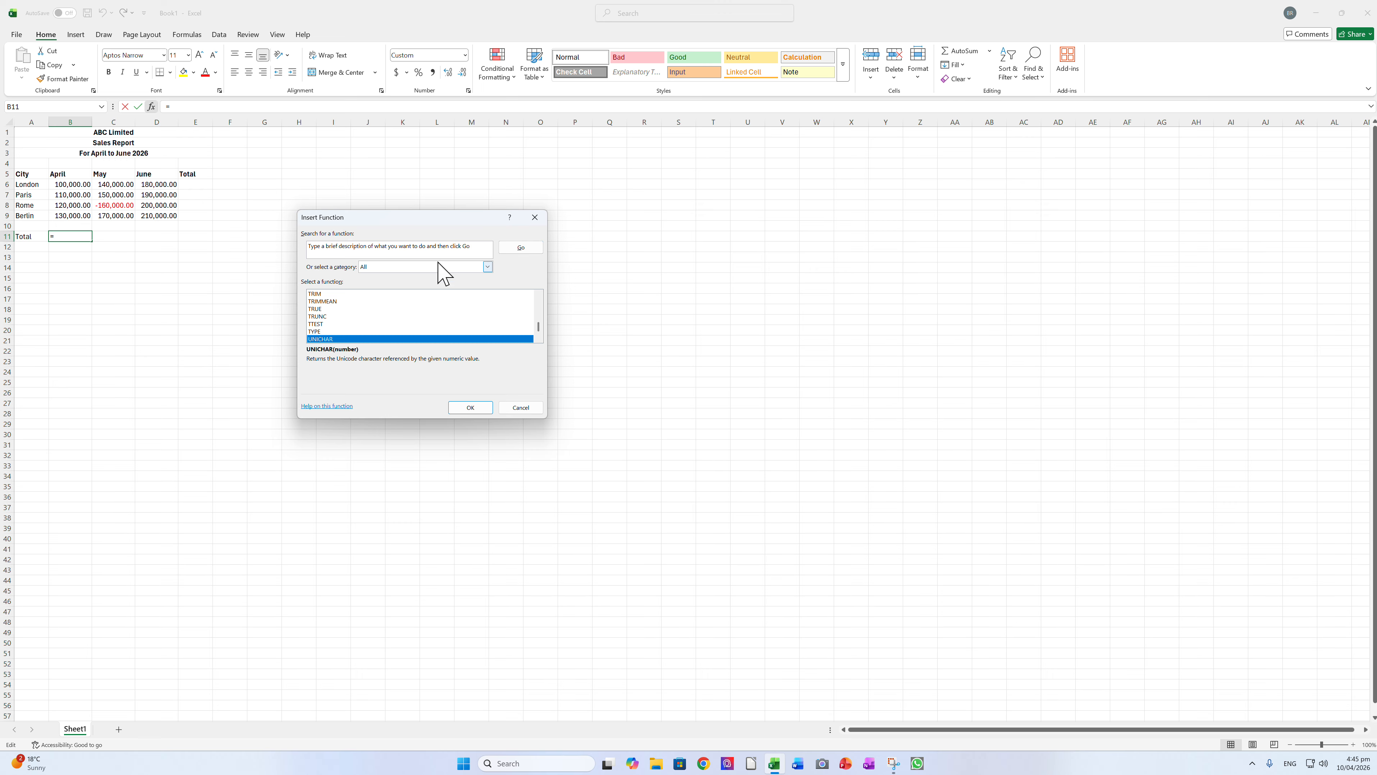
left_click(487, 266)
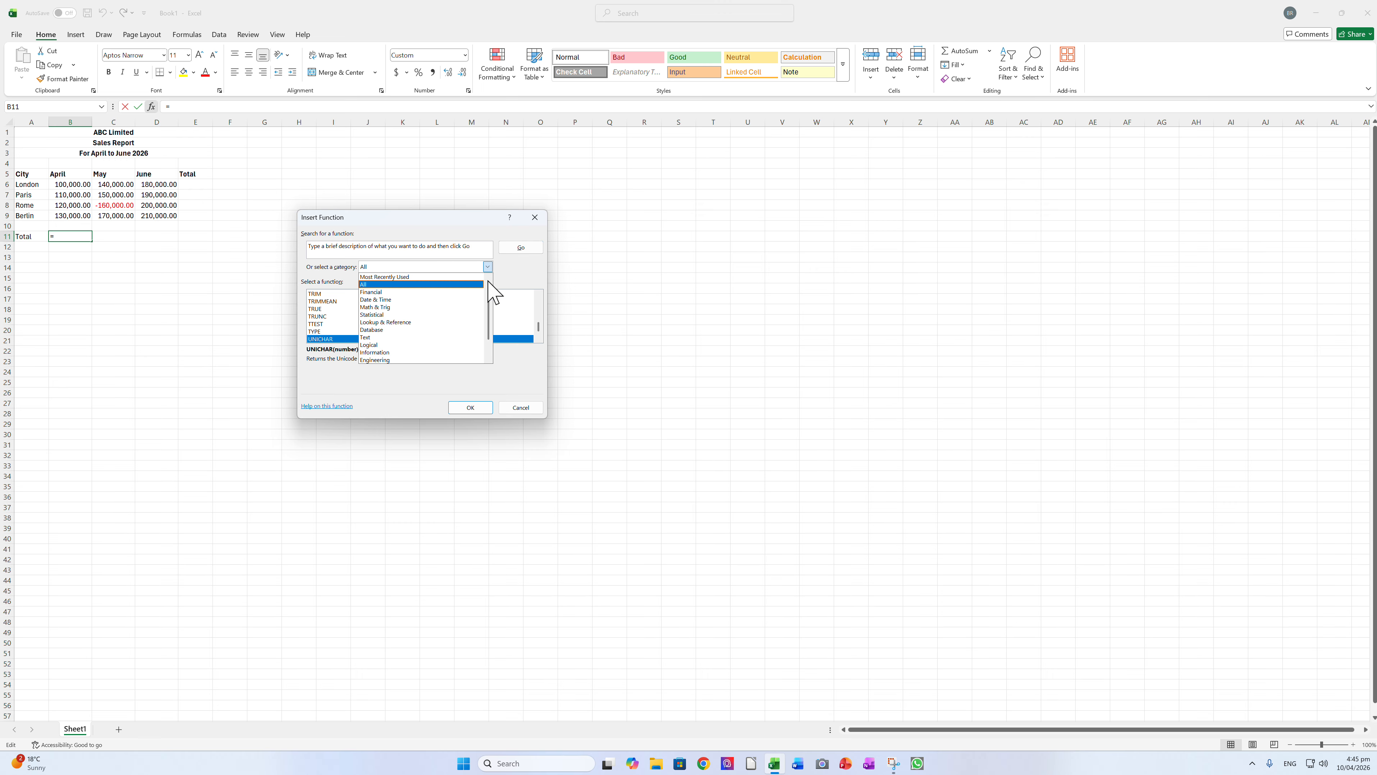
left_click(413, 285)
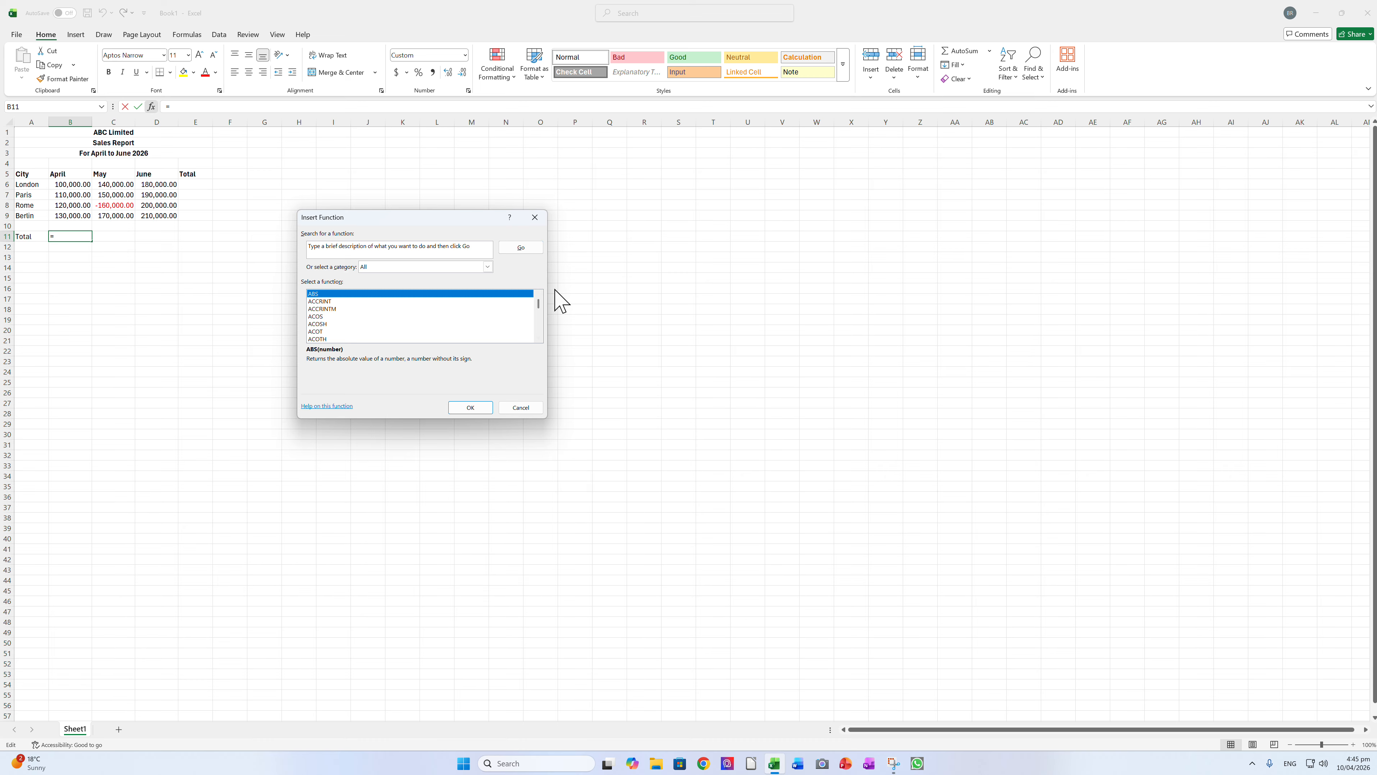
left_click_drag(538, 305, 537, 332)
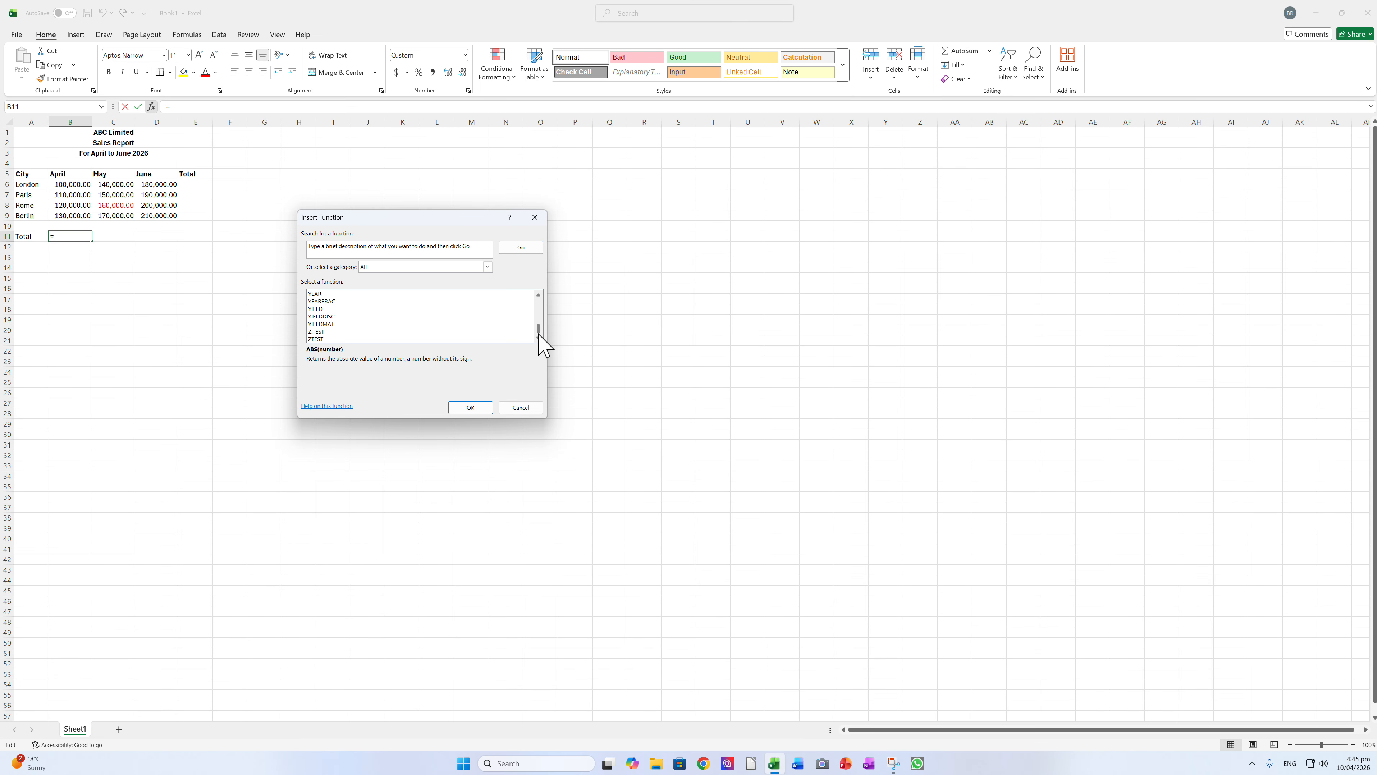
scroll(541, 308, "up", 10)
scroll(542, 315, "up", 6)
scroll(542, 315, "up", 8)
left_click(314, 293)
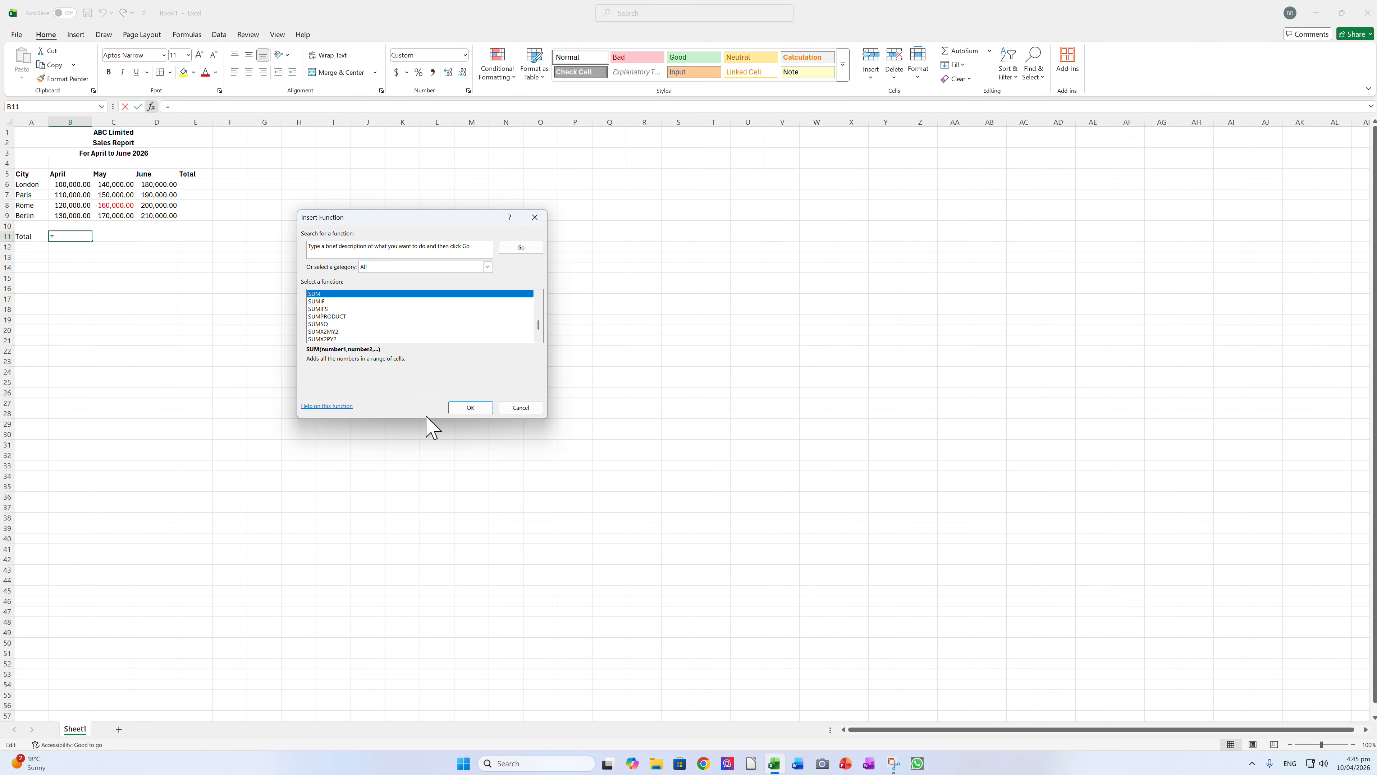
left_click(472, 406)
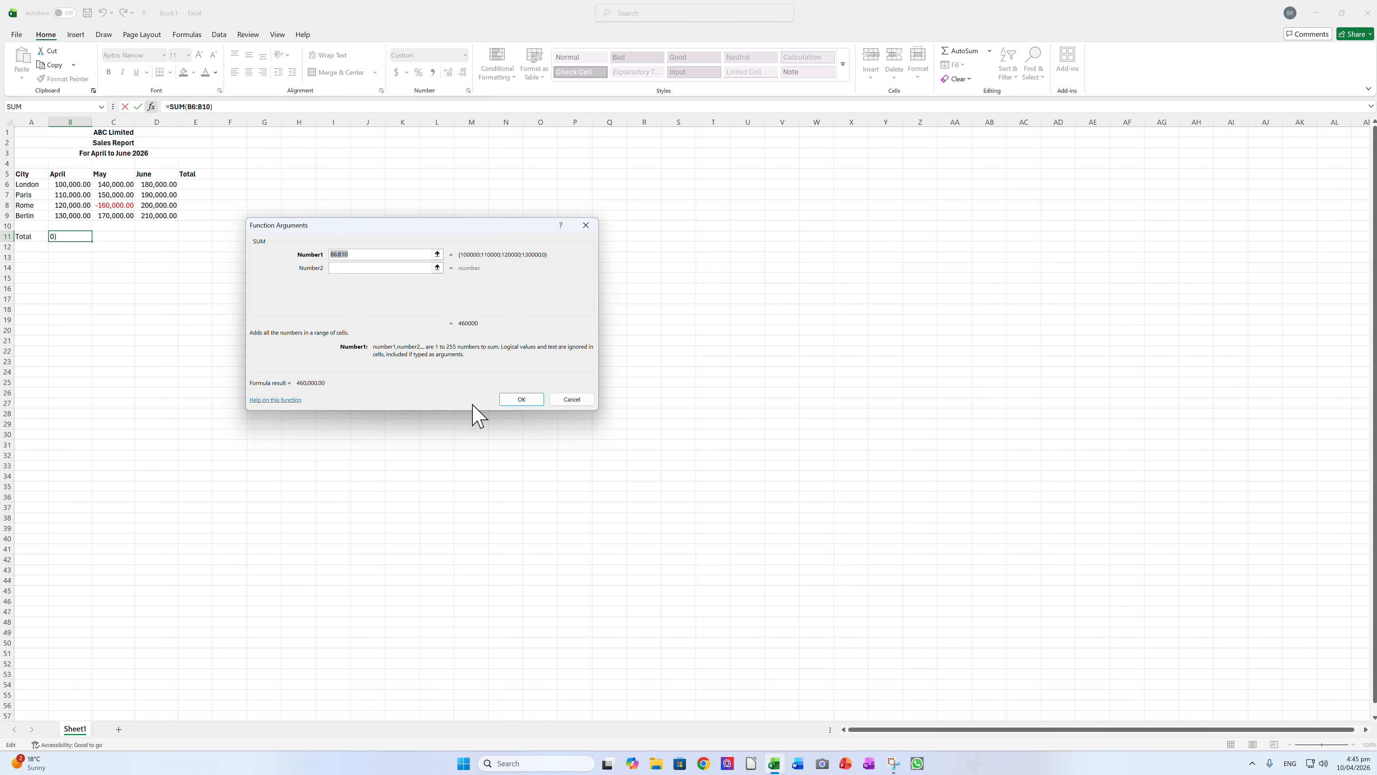
key("Escape")
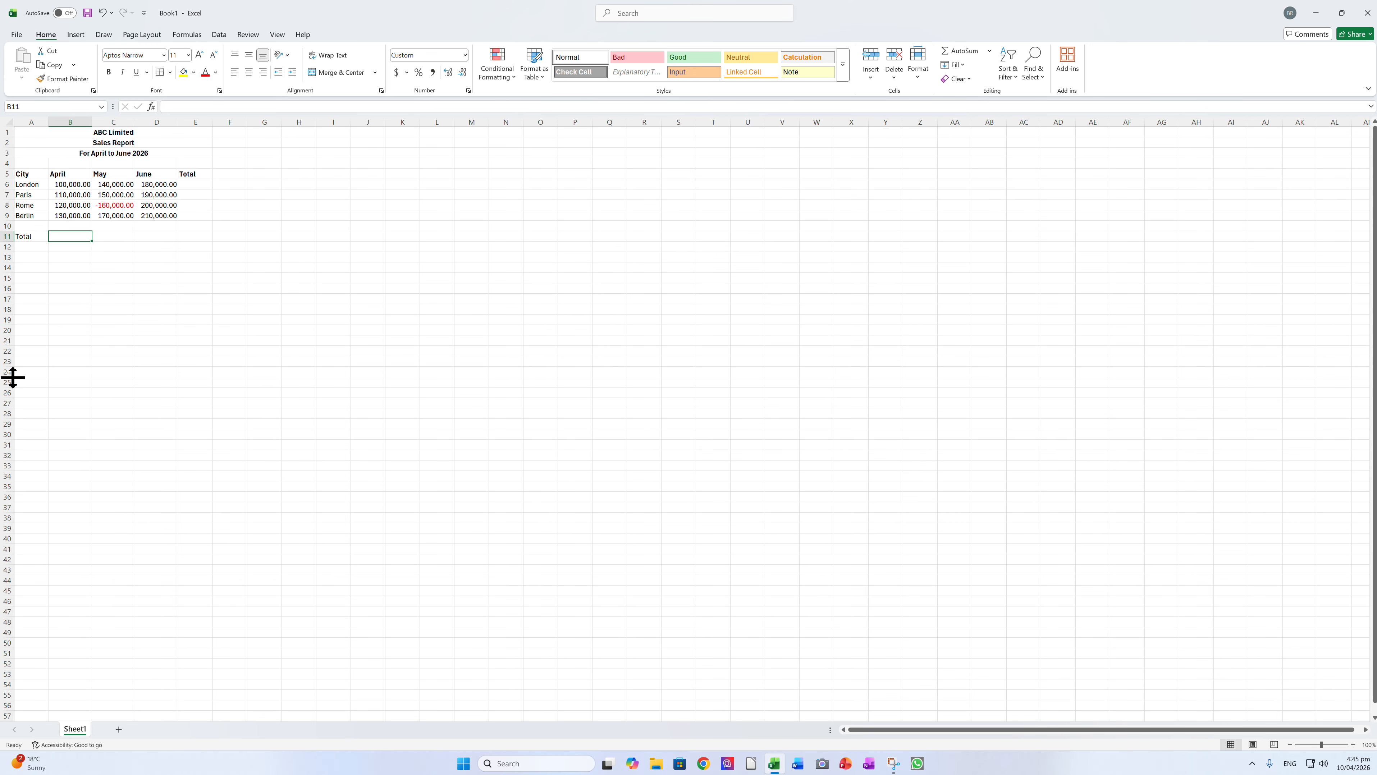
Insert SUM from the Most Recently Used functions into B11, picking the range B6:B10 as its argument.
left_click(151, 106)
left_click(487, 266)
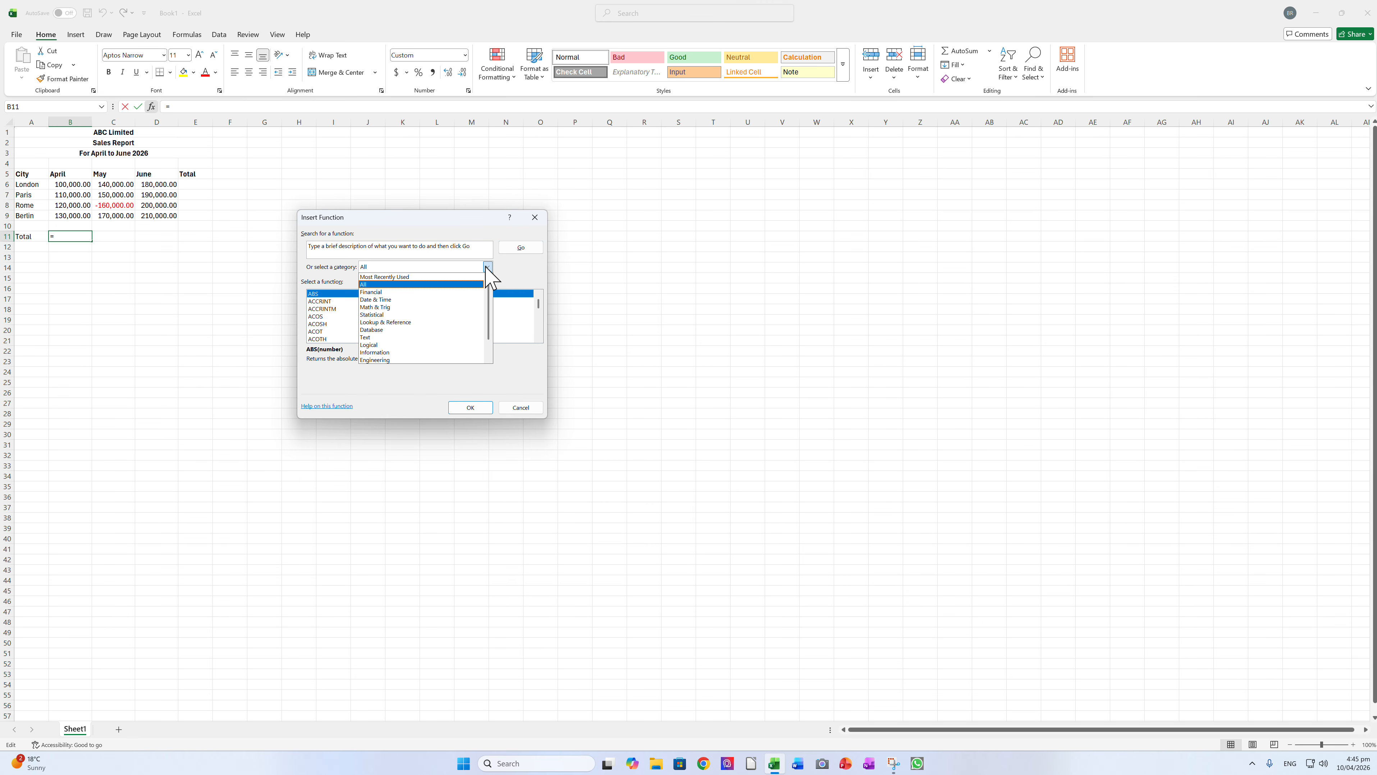
left_click(416, 276)
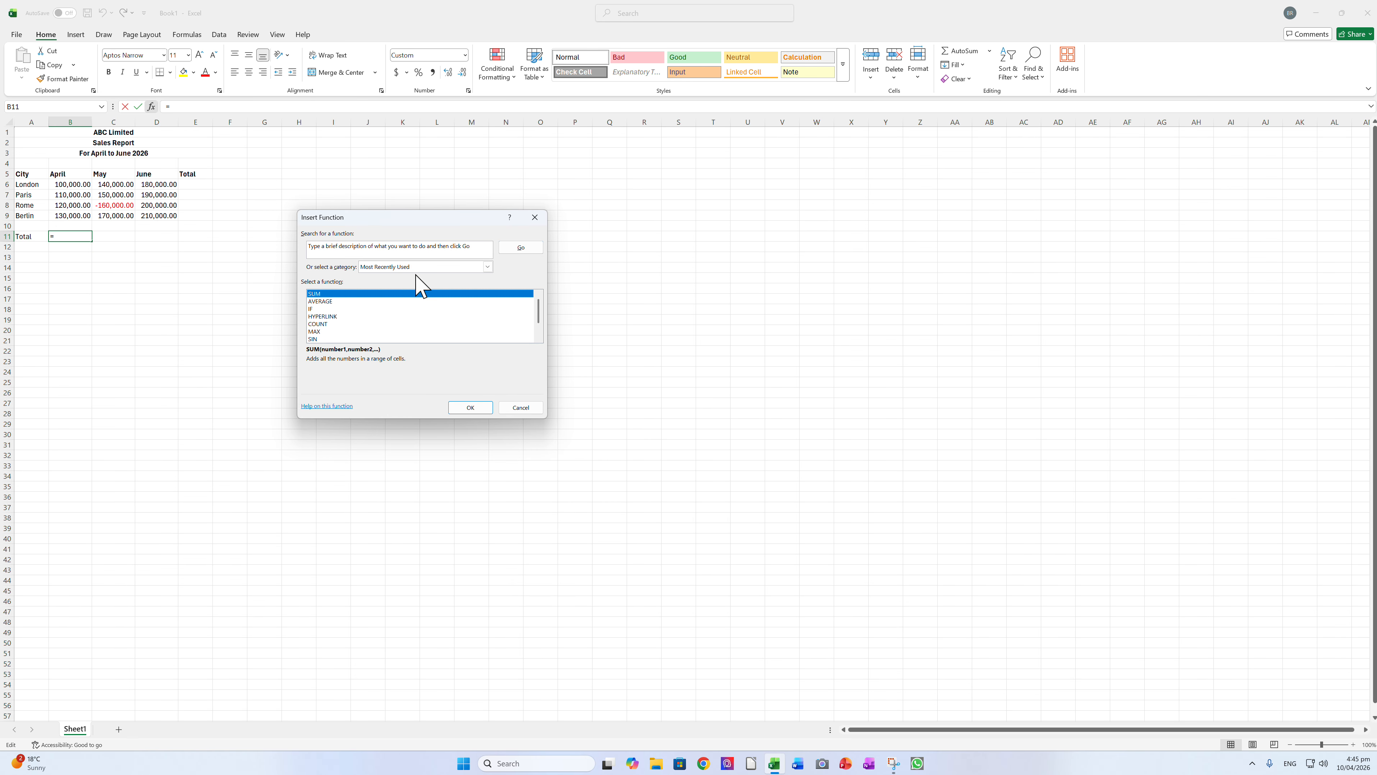
left_click(473, 411)
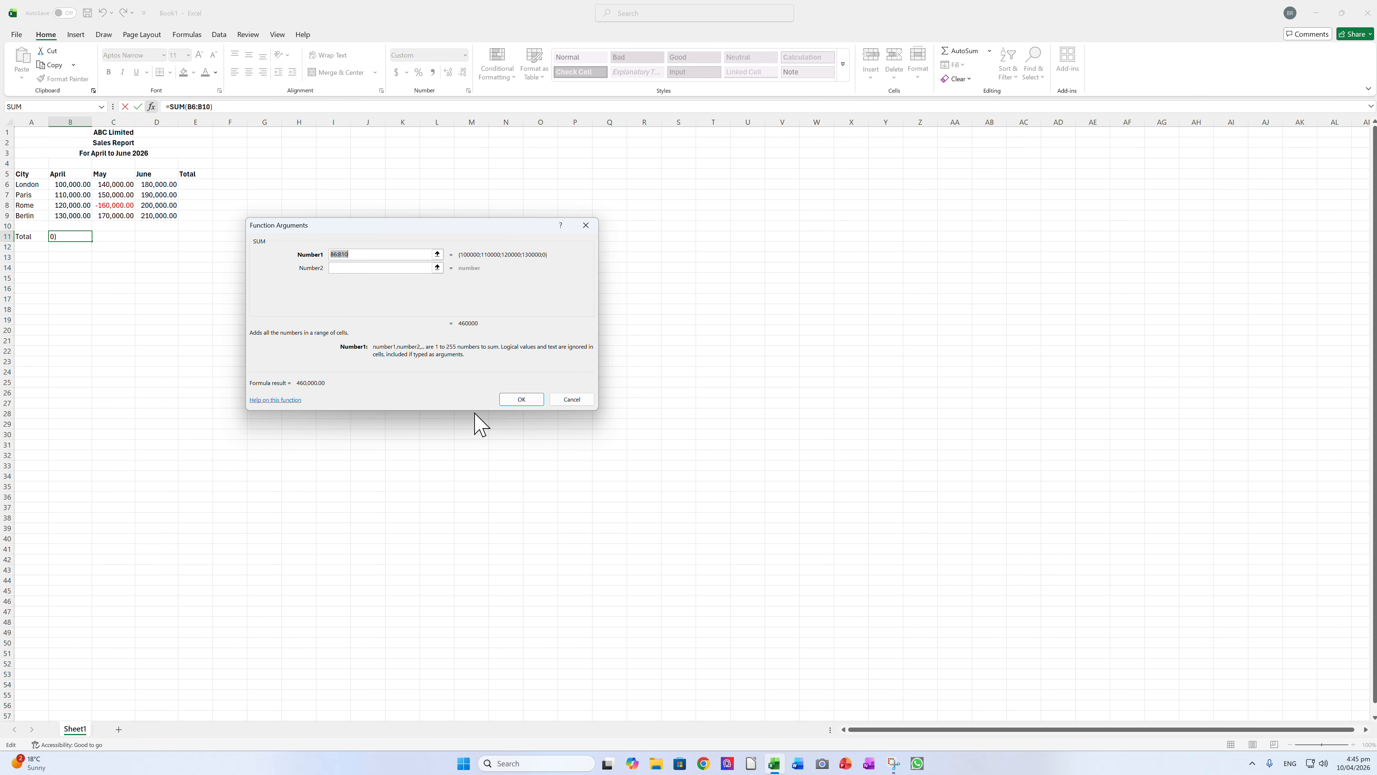
left_click_drag(66, 184, 71, 226)
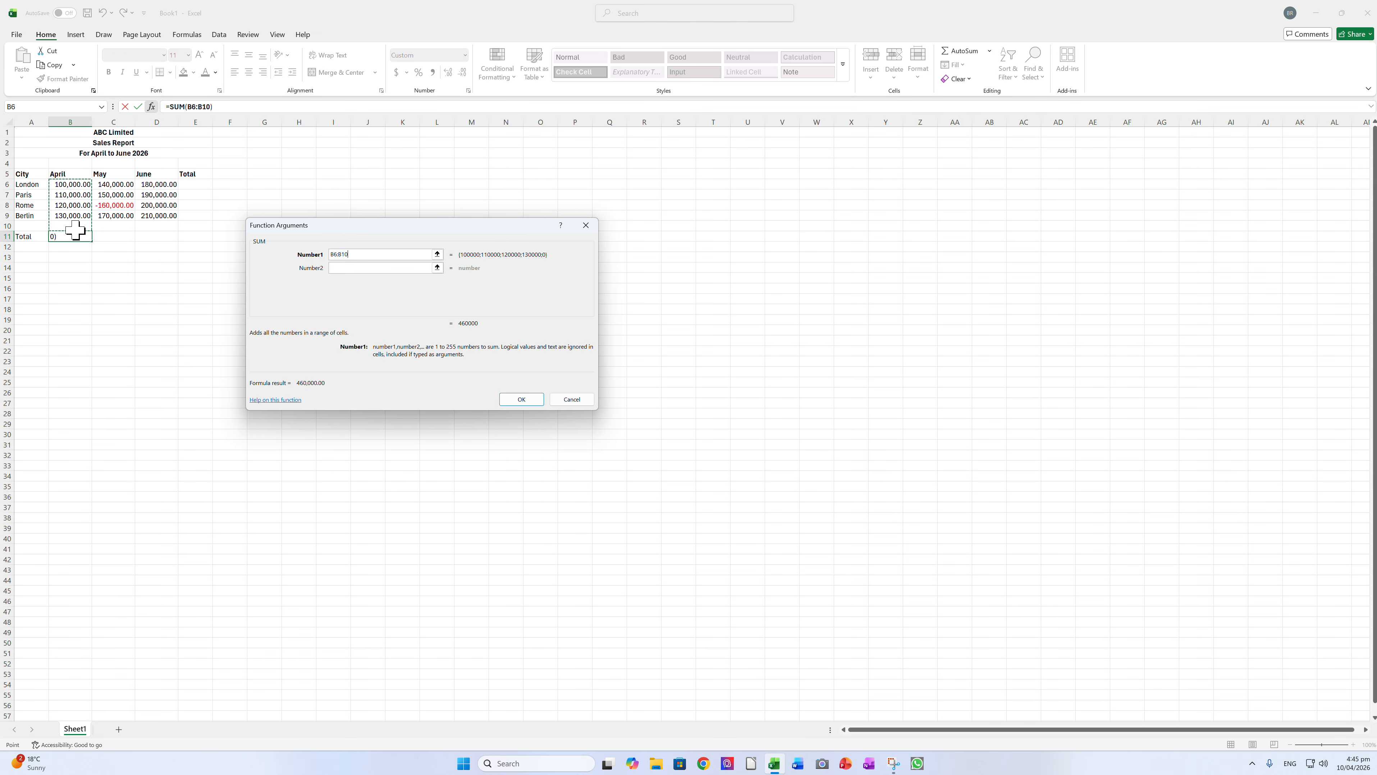
left_click(521, 400)
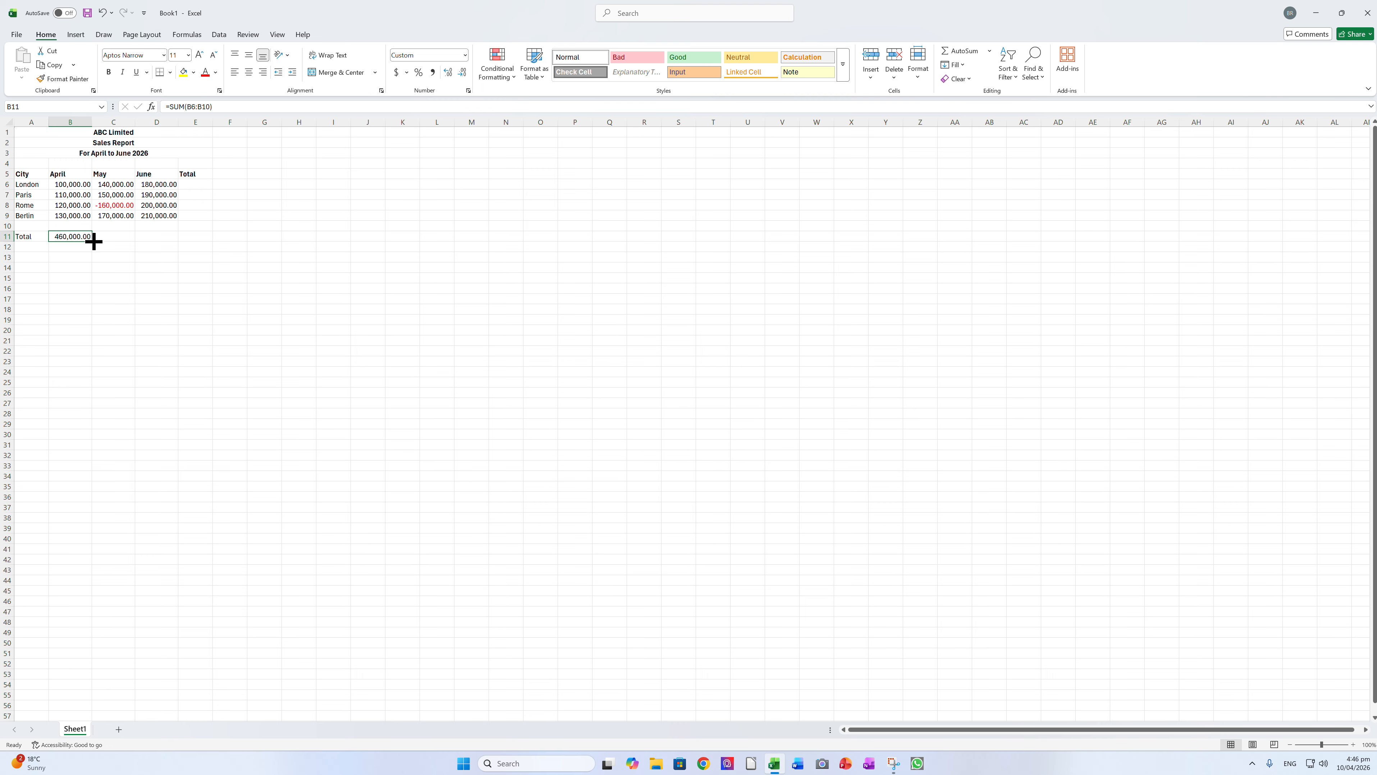
Fill the April total formula from B11 across to E11 and check the cell references in each copy.
left_click_drag(93, 242, 195, 240)
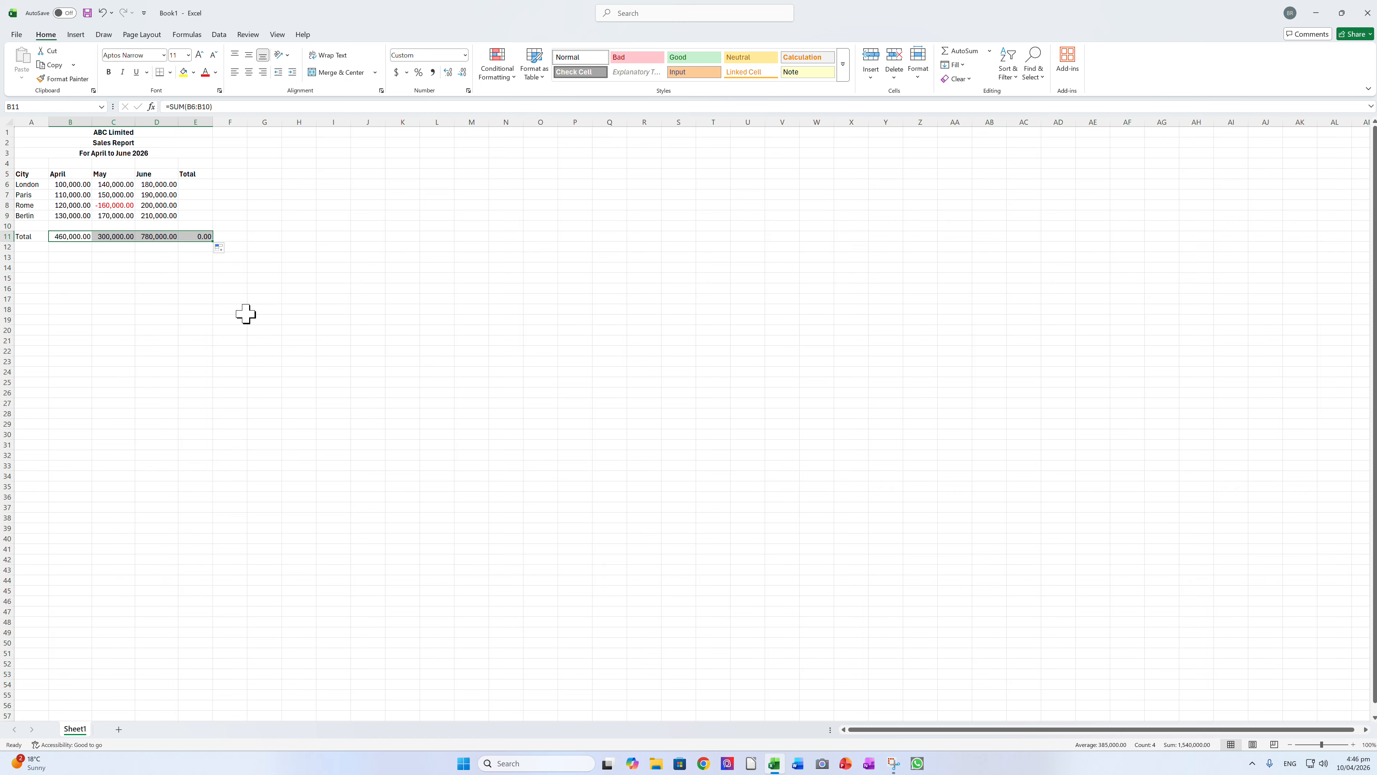
left_click(74, 237)
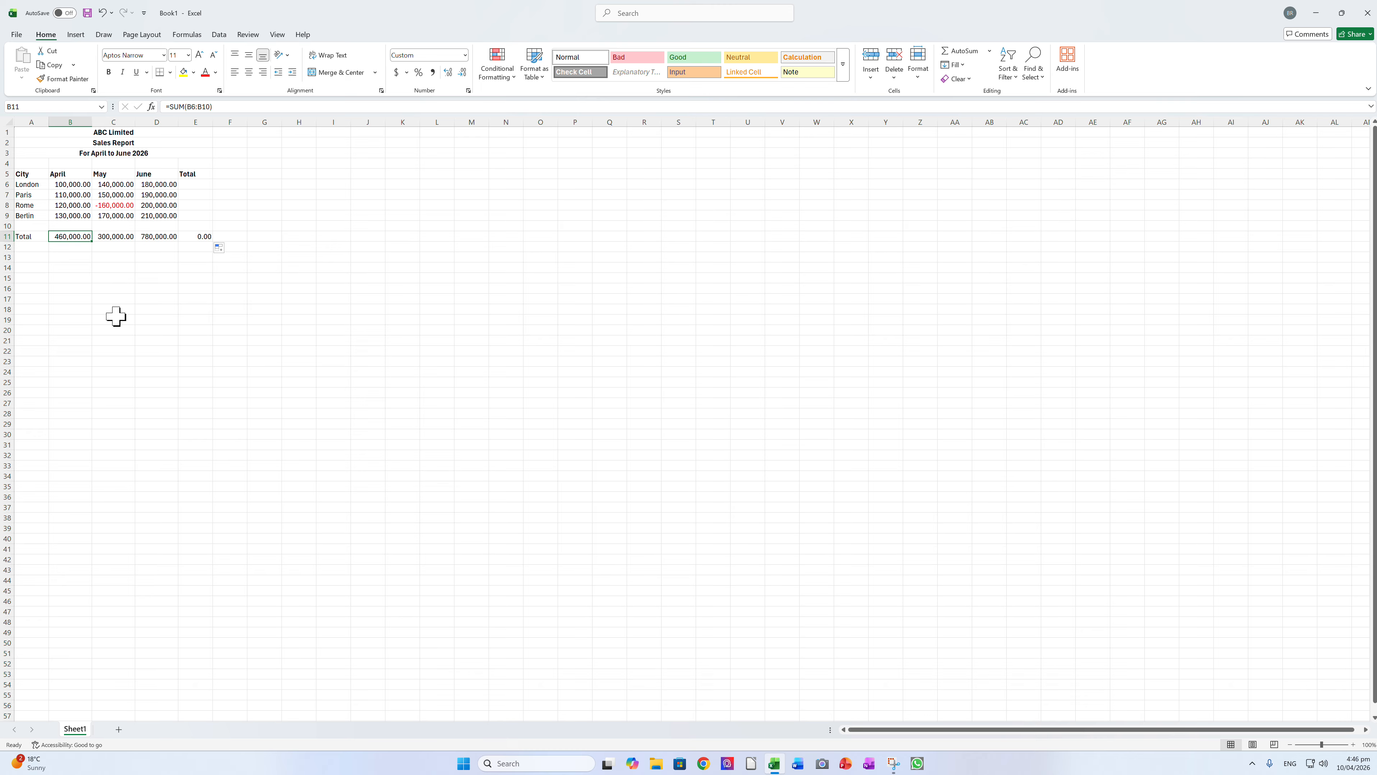
key("Right")
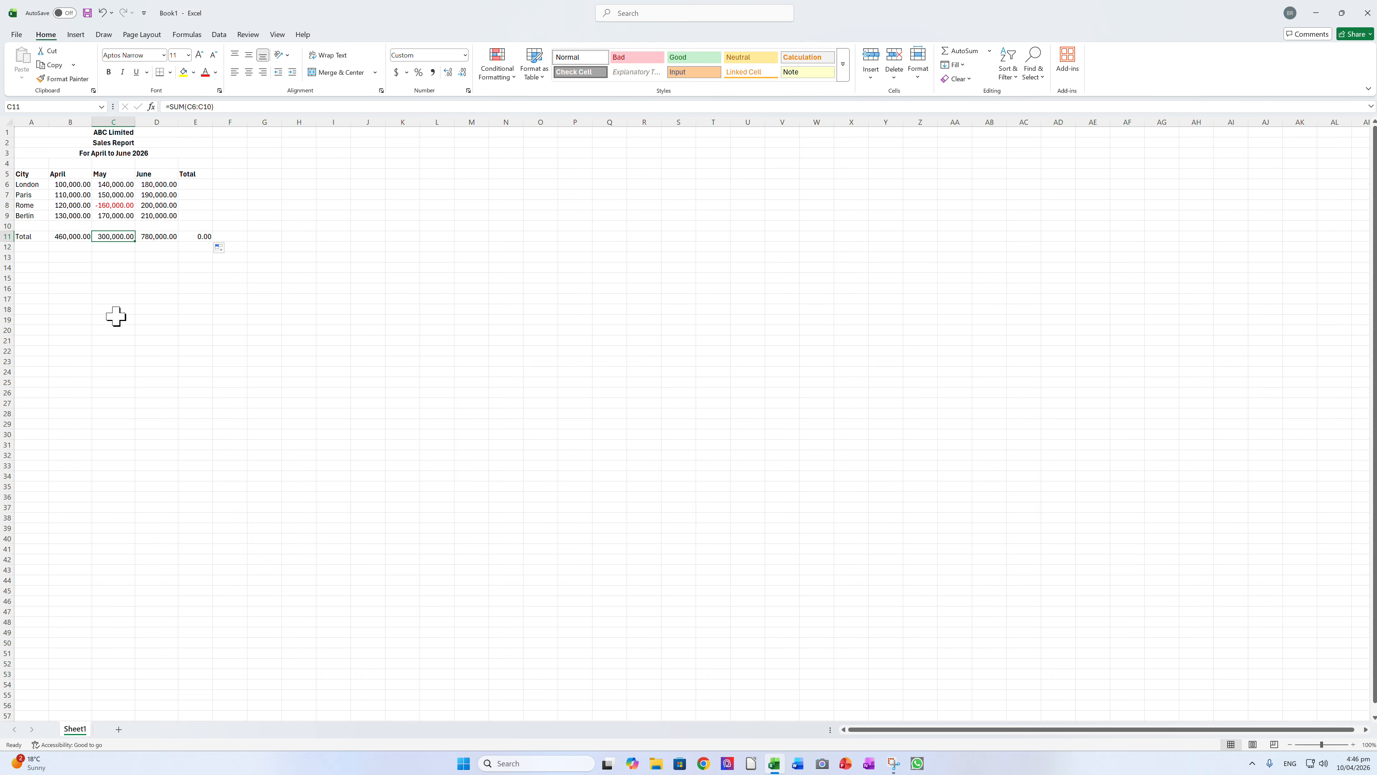
key("Right")
key("Right")
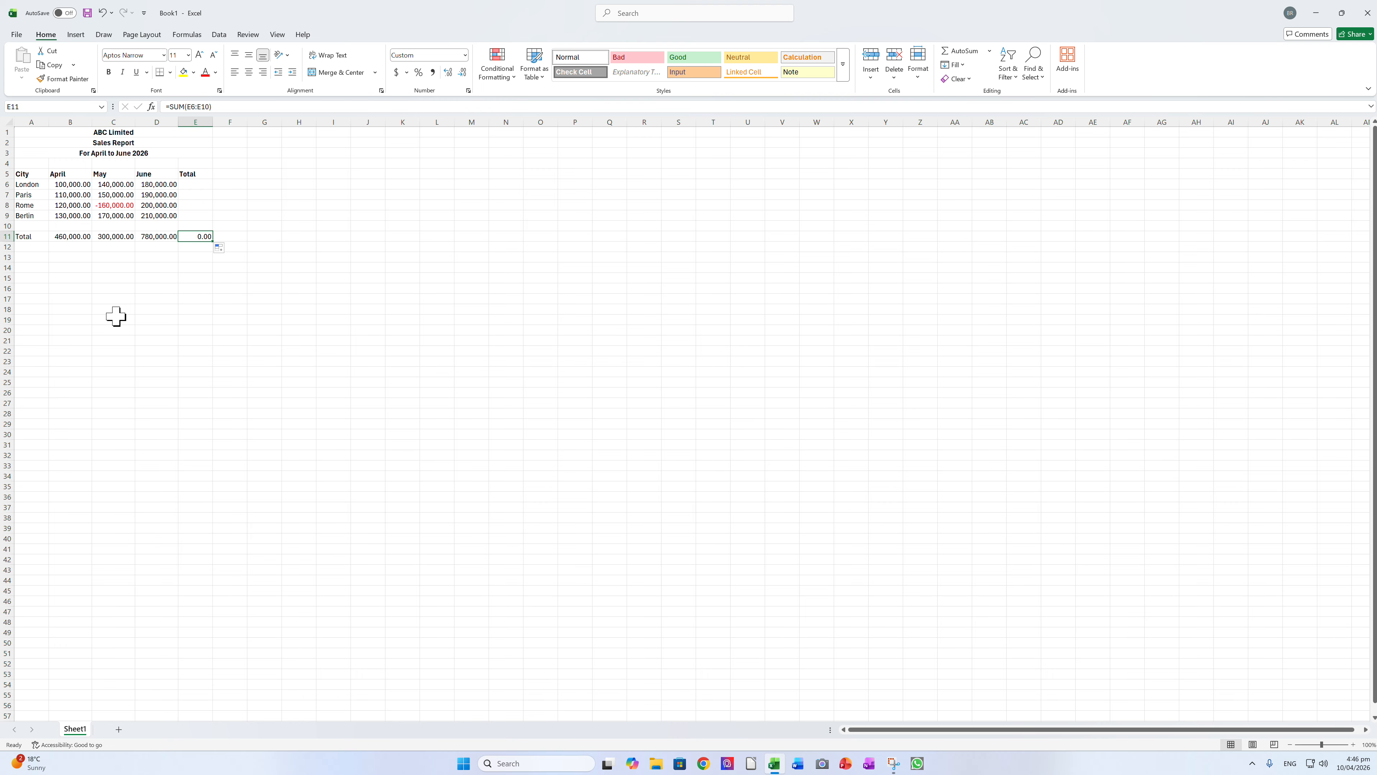
key("Left")
key("Left")
key("Left")
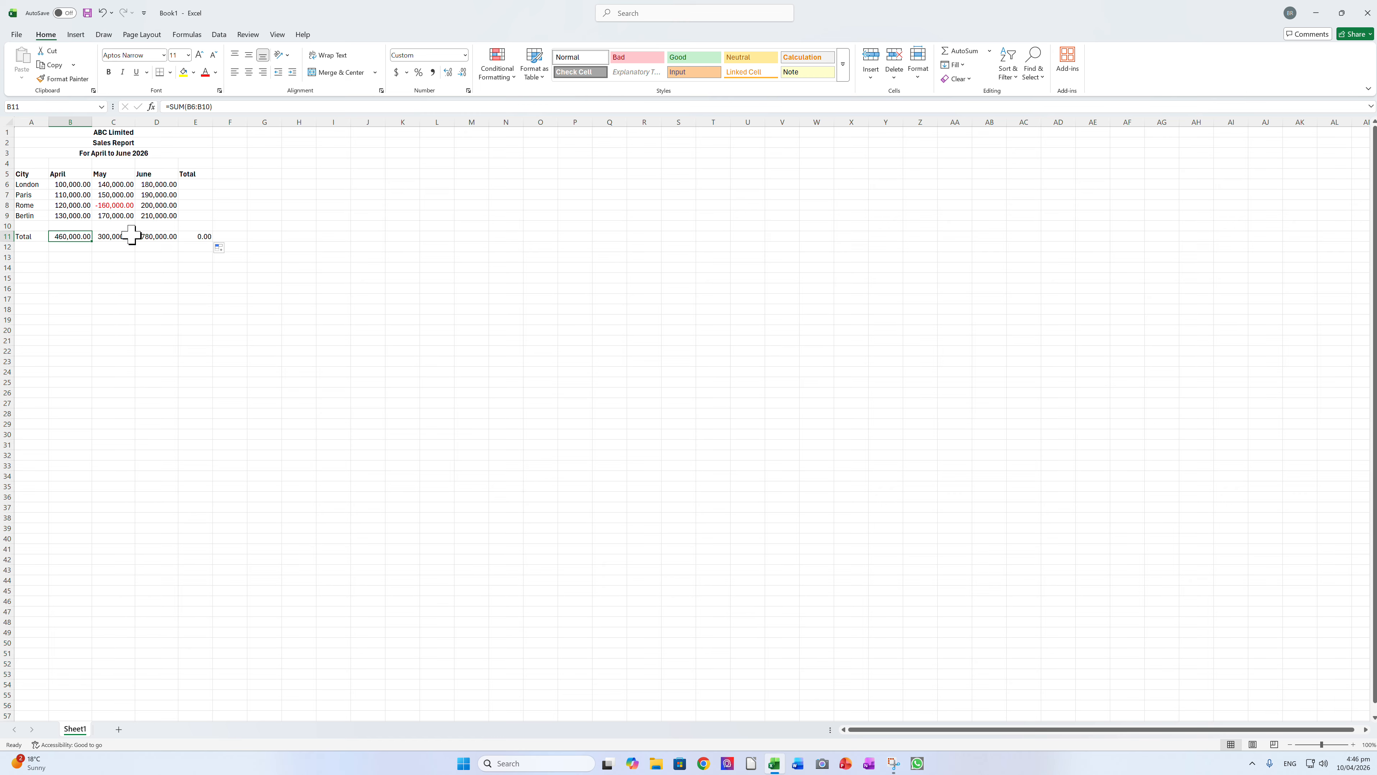
Clear the filled totals in C11:E11, copy the B11 total and select C11:E11 as the destination before ending copy mode.
left_click_drag(121, 236, 196, 237)
key("Delete")
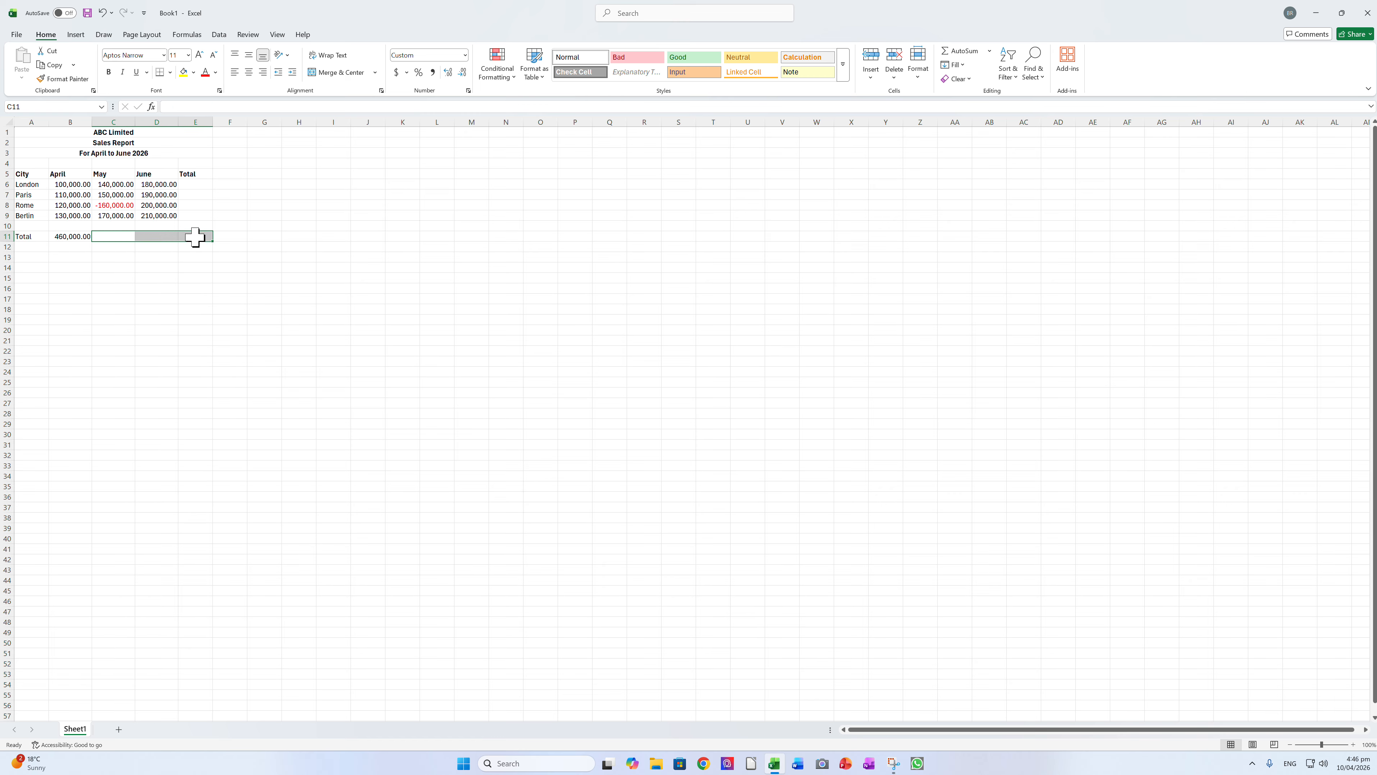
left_click(64, 235)
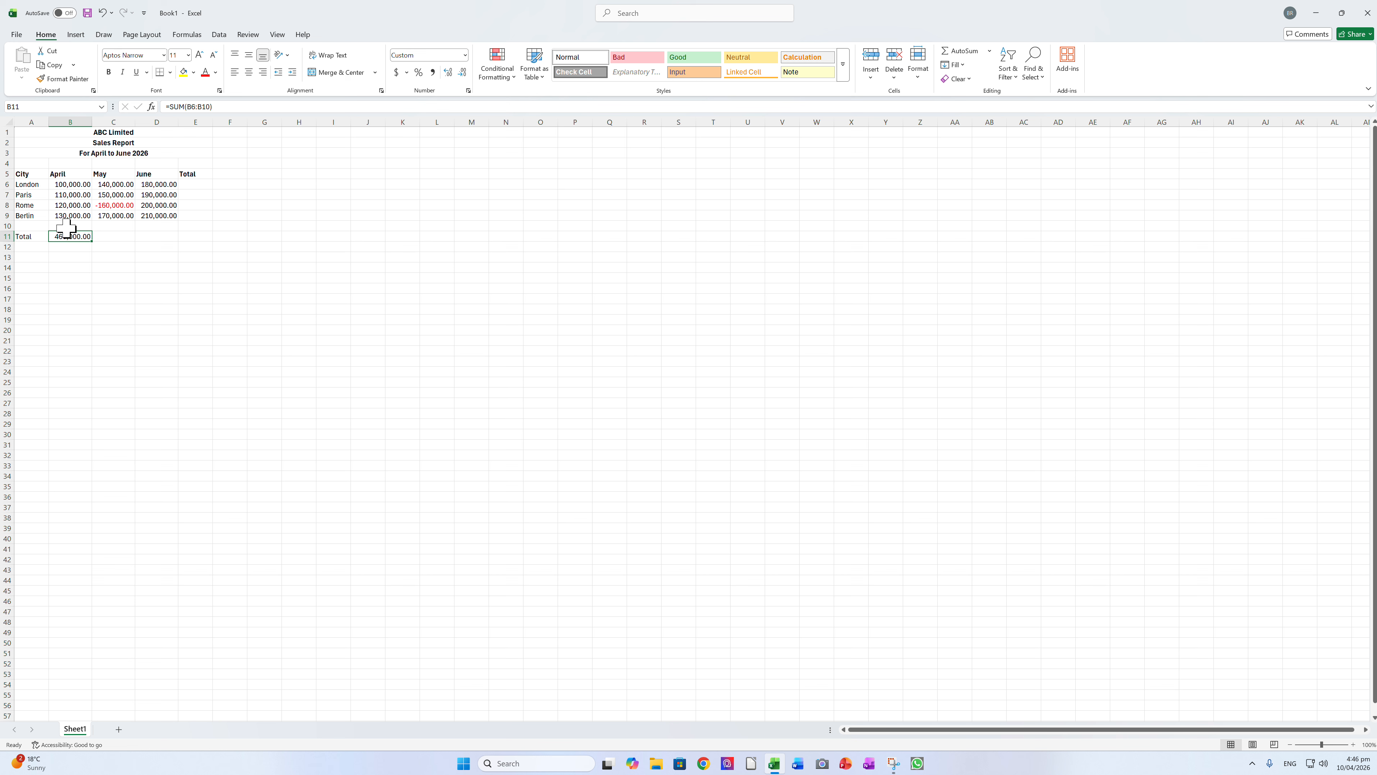
right_click(66, 229)
left_click(110, 280)
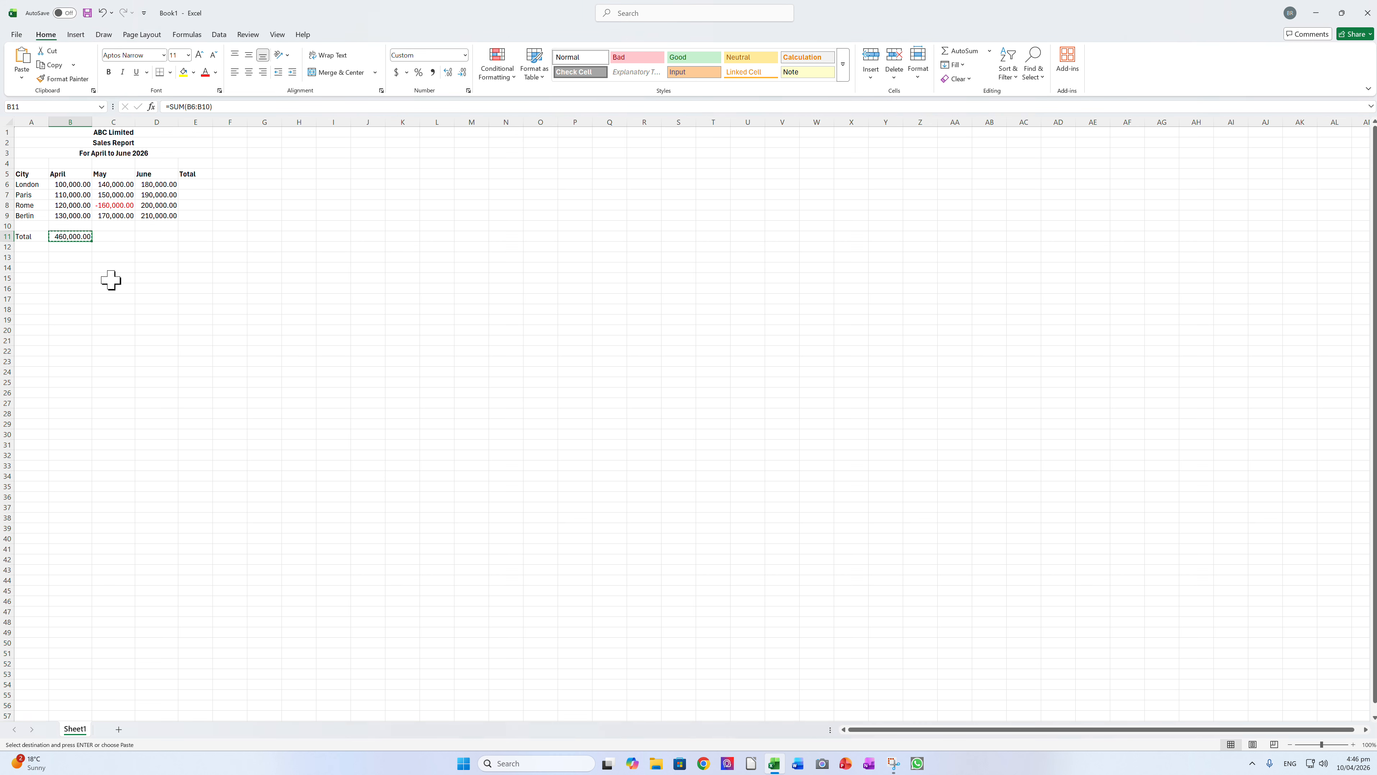
left_click_drag(113, 236, 193, 236)
key("Escape")
Copy the April total from B11, paste it into C11:E11 and clear the pasted totals again.
left_click(70, 236)
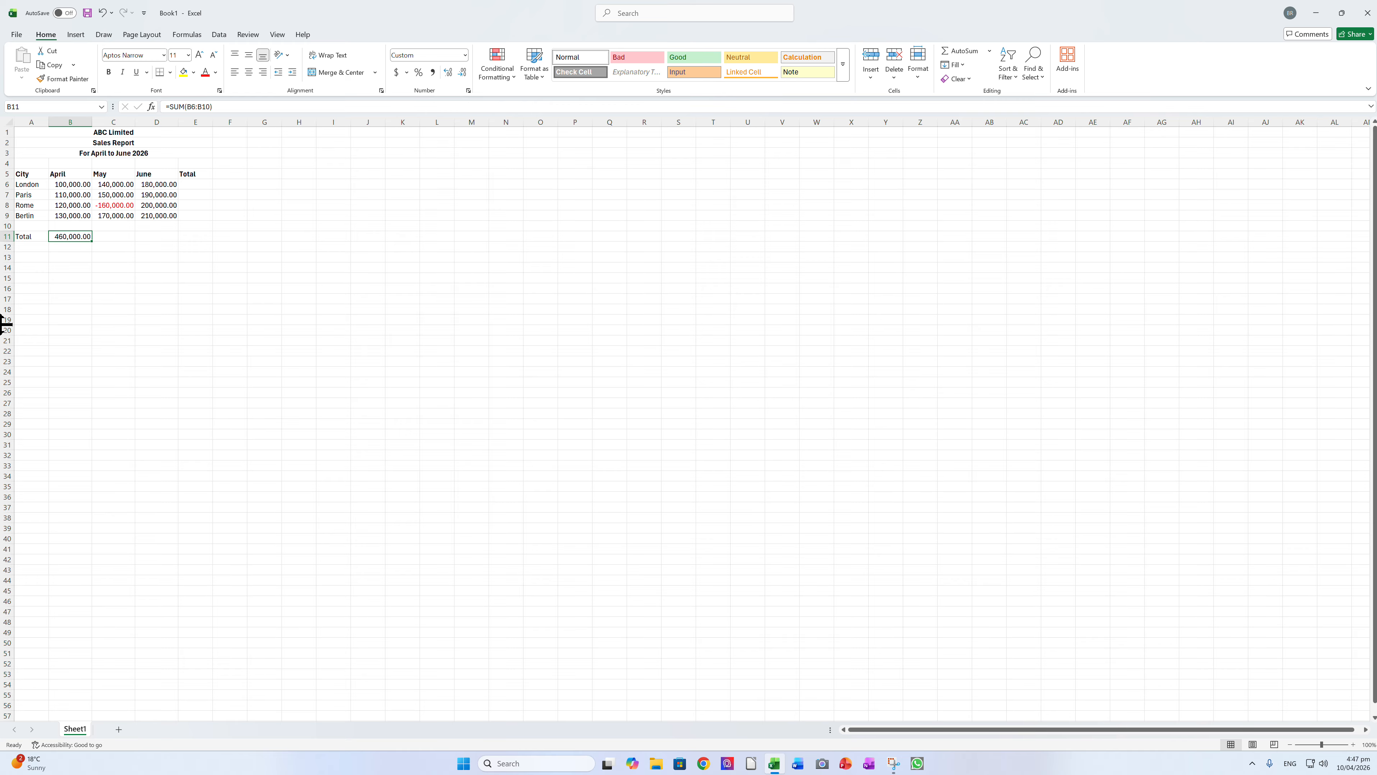
key("ctrl+c")
key("Right")
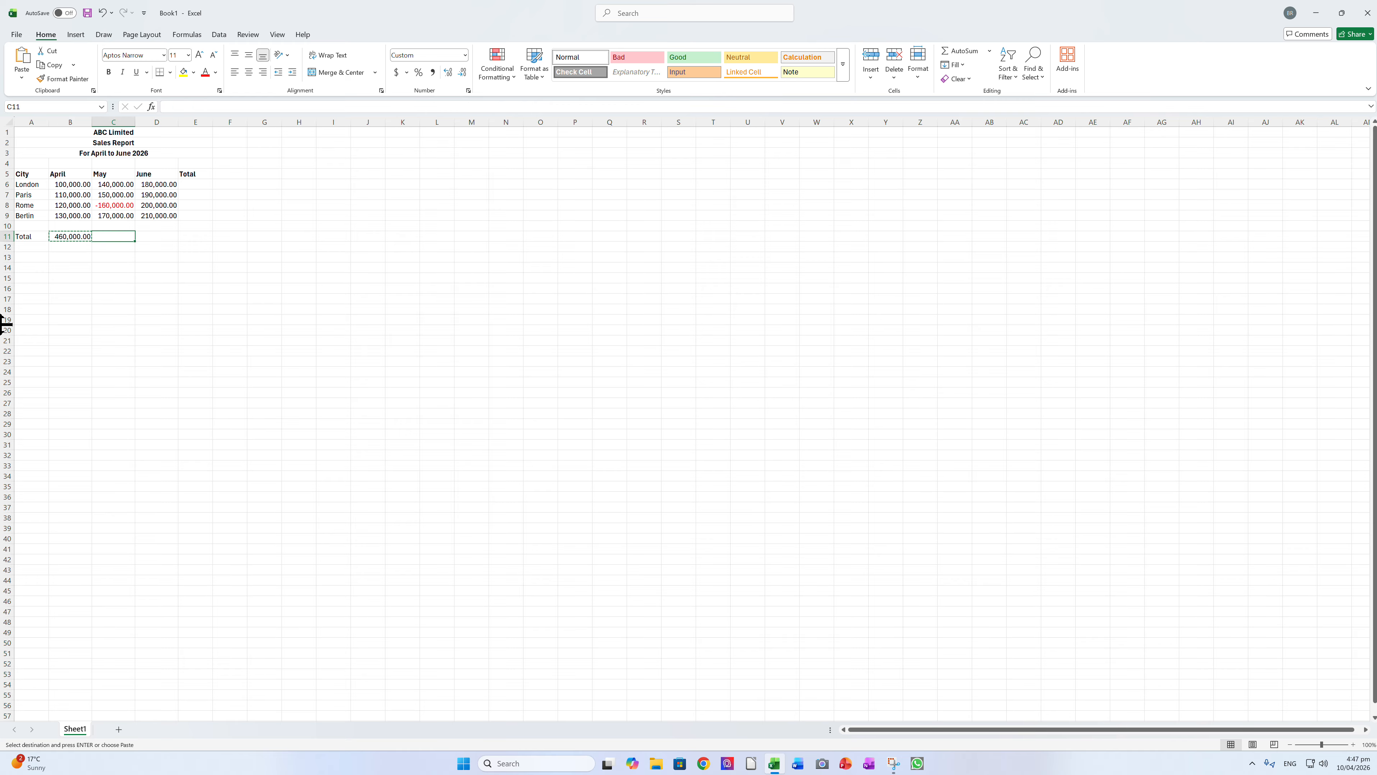
key("shift+Right")
key("shift+Right")
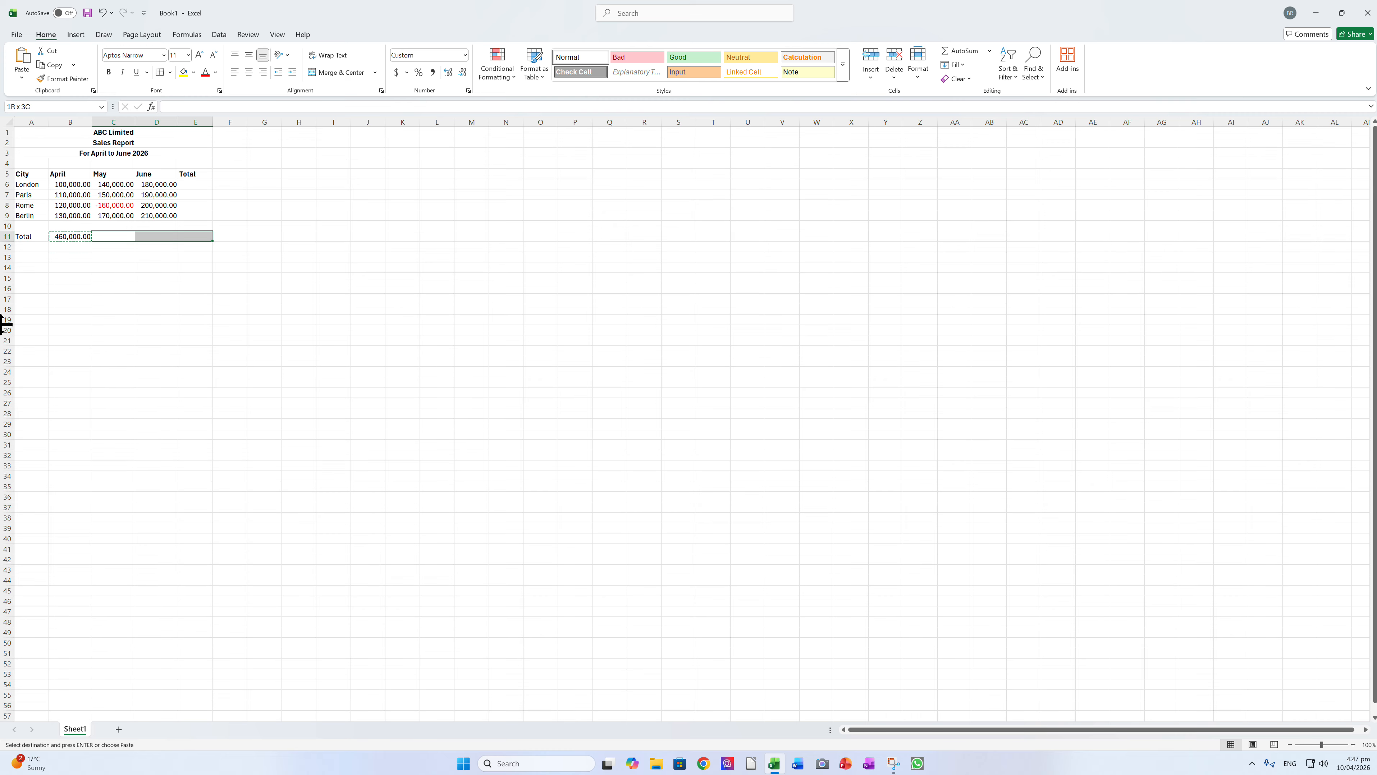
key("ctrl+v")
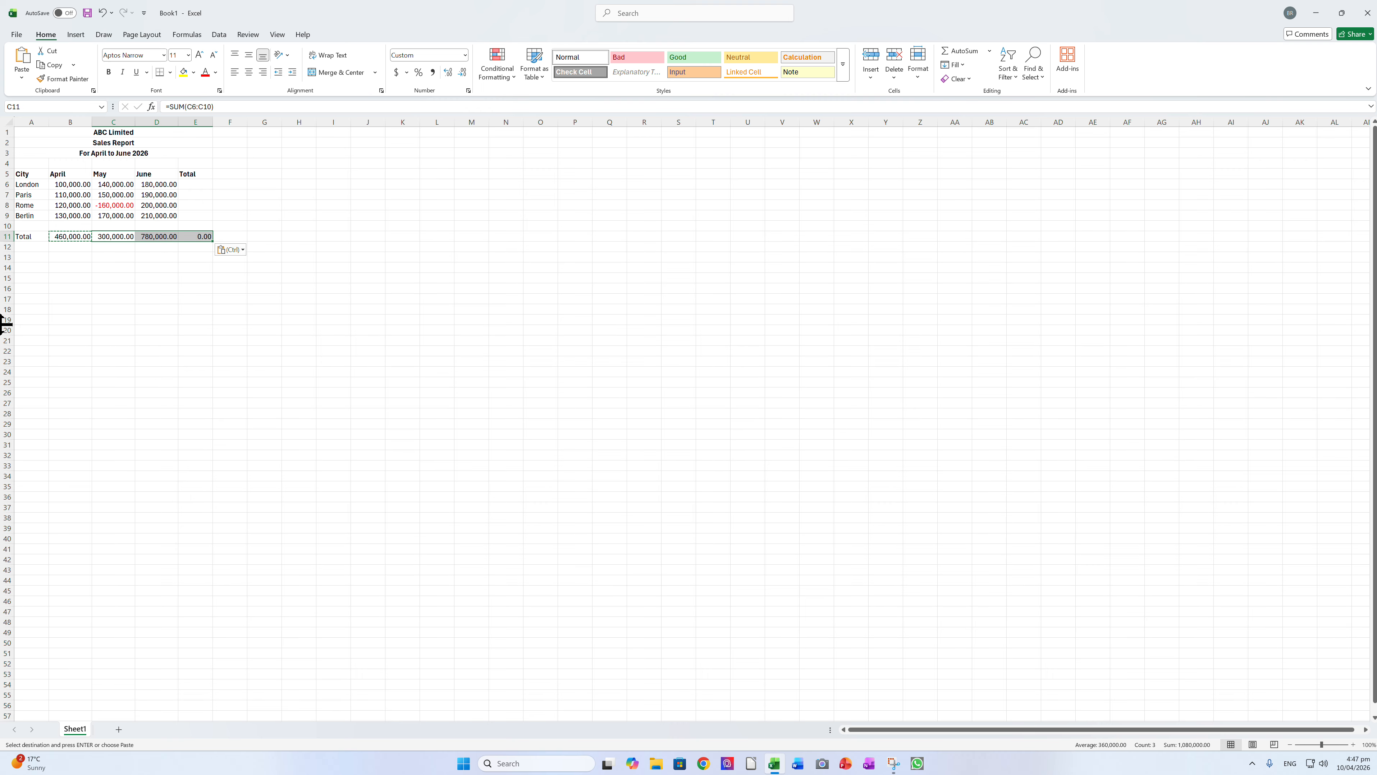
key("Delete")
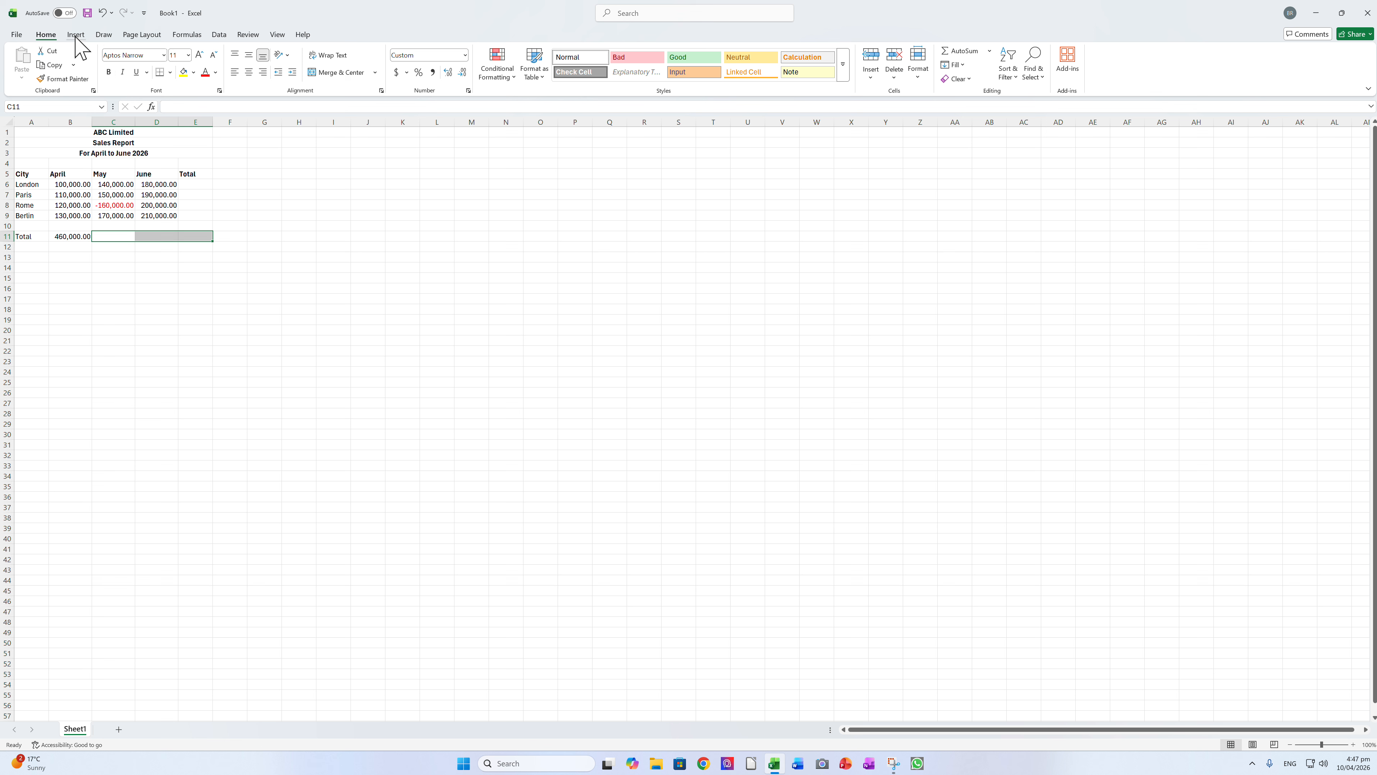
Copy the April total formula in B11 and paste it into C11:E11.
left_click(51, 65)
key("Escape")
left_click(63, 236)
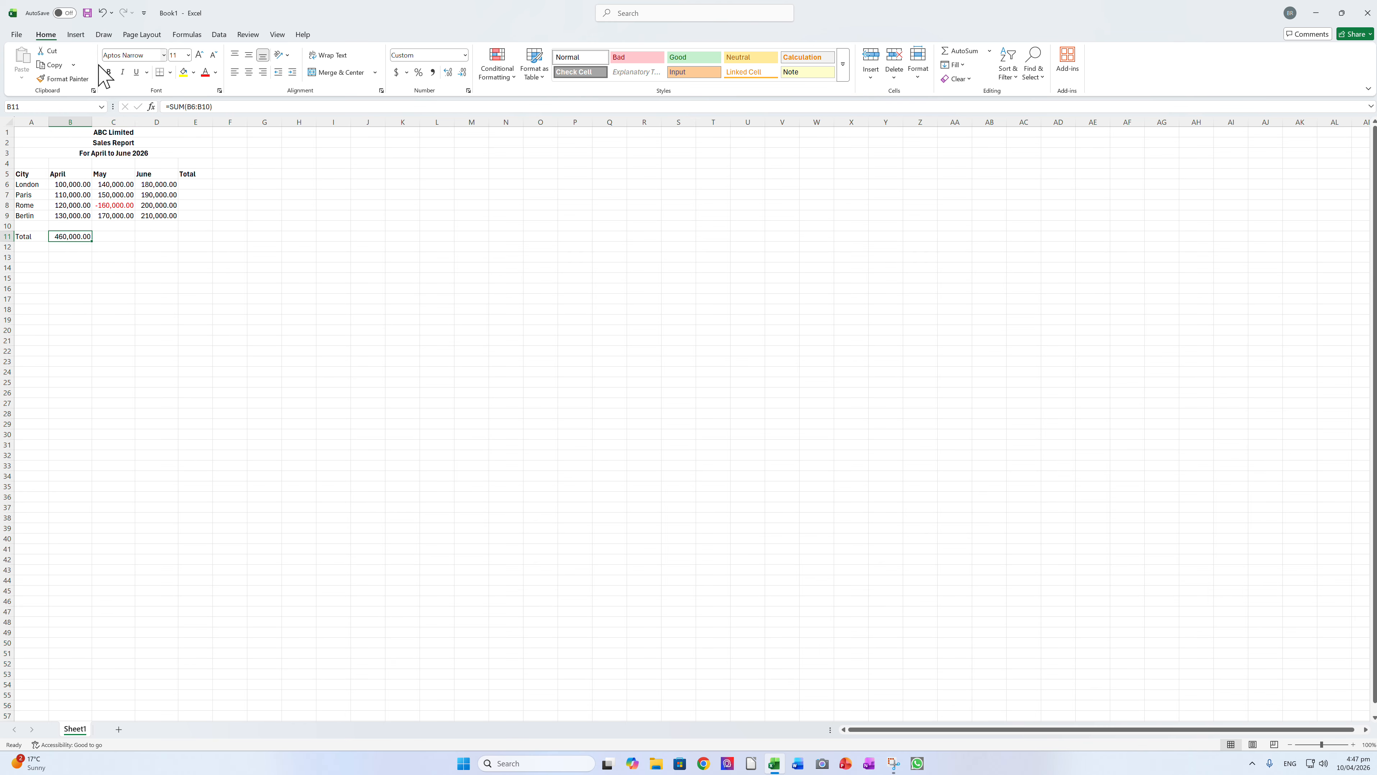
left_click(51, 64)
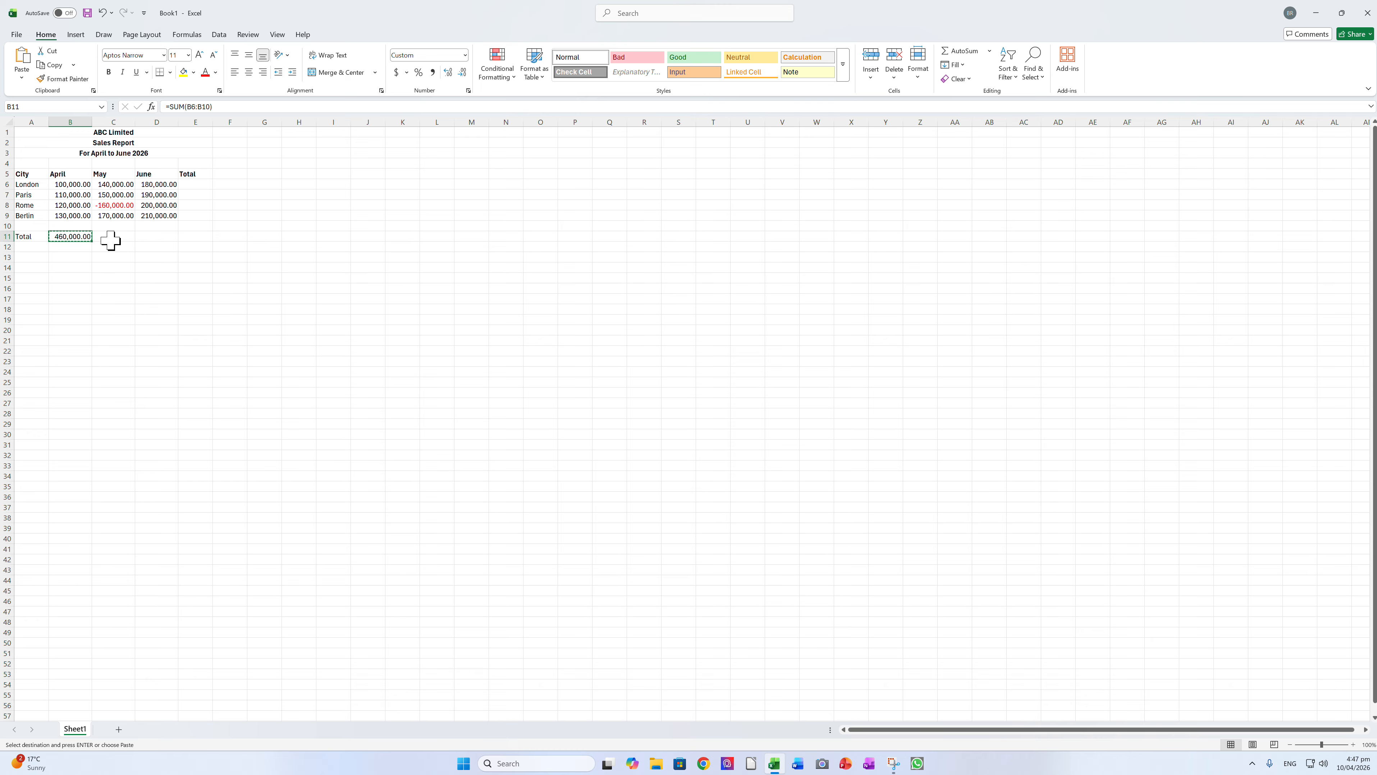
left_click_drag(110, 239, 187, 239)
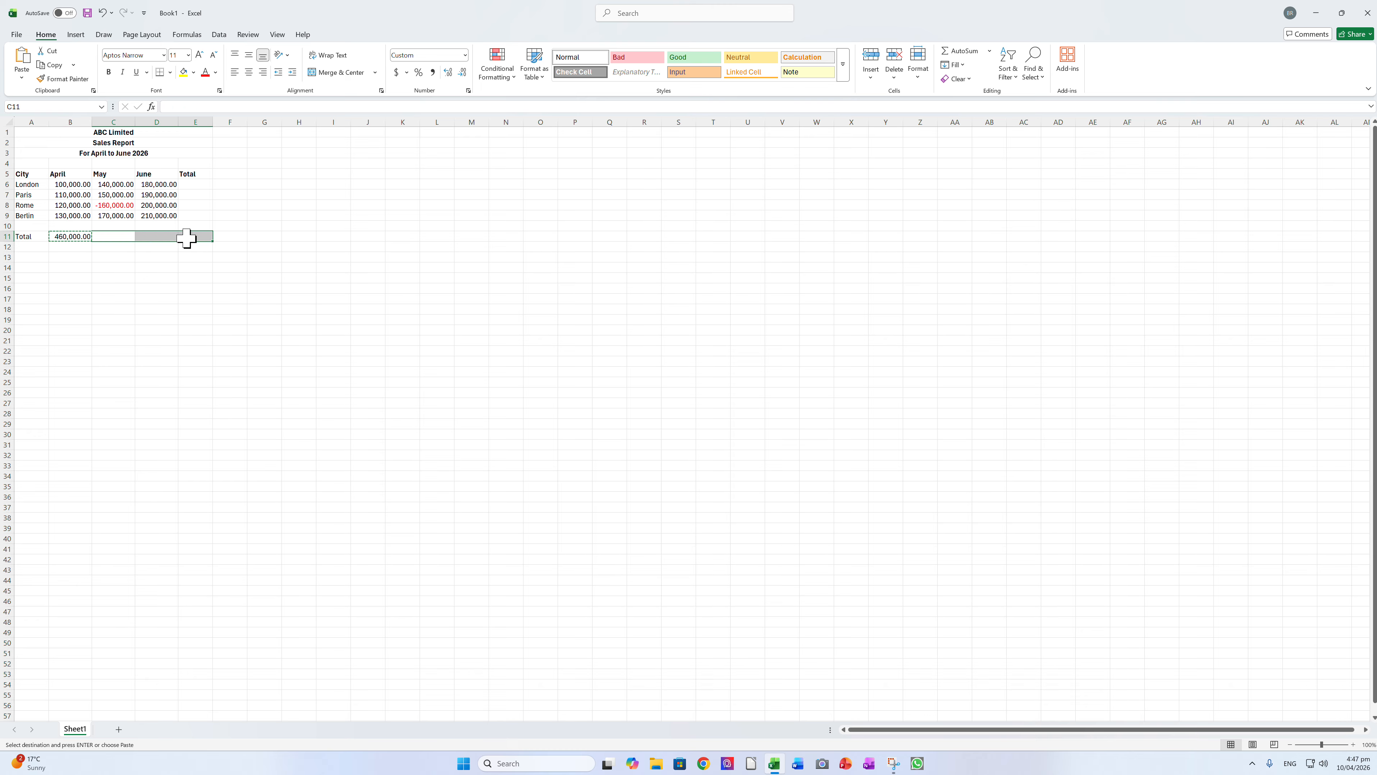
left_click(24, 64)
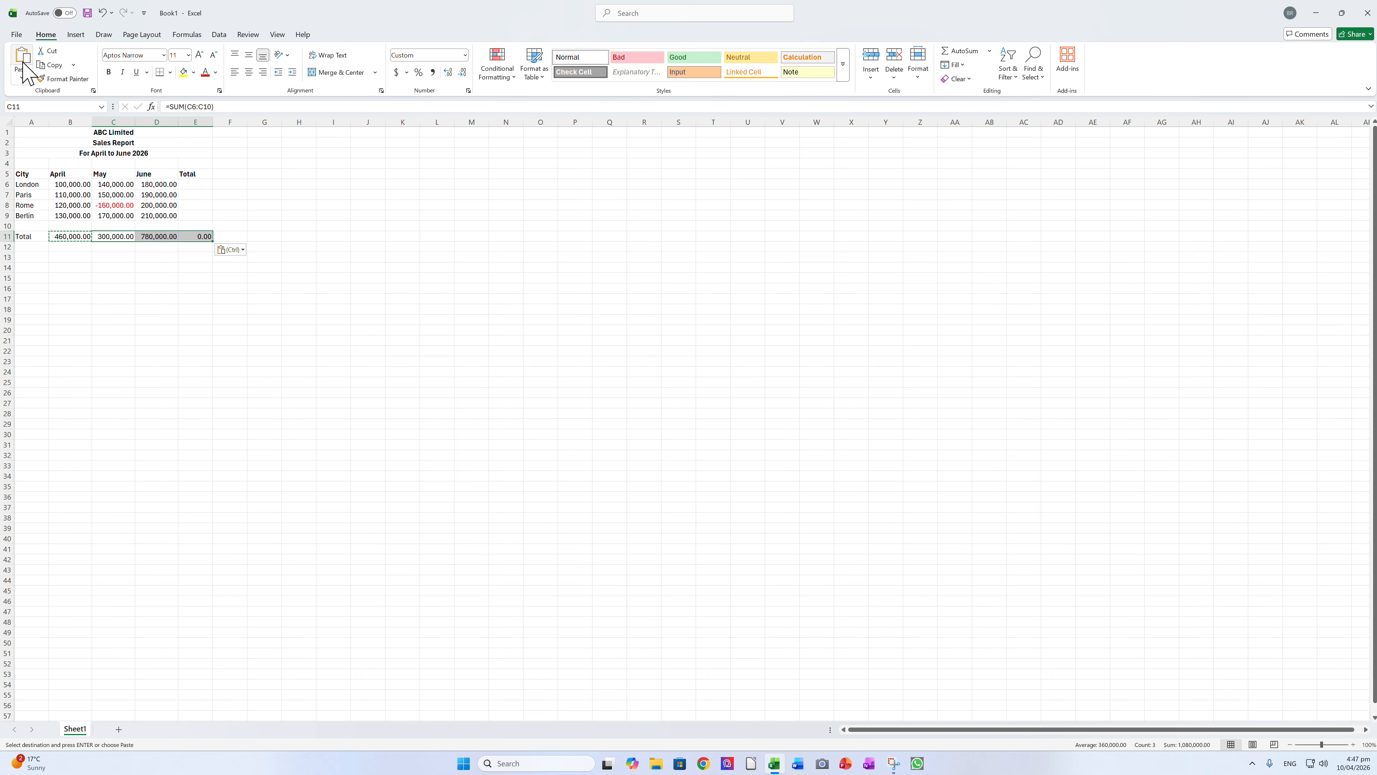
left_click(114, 289)
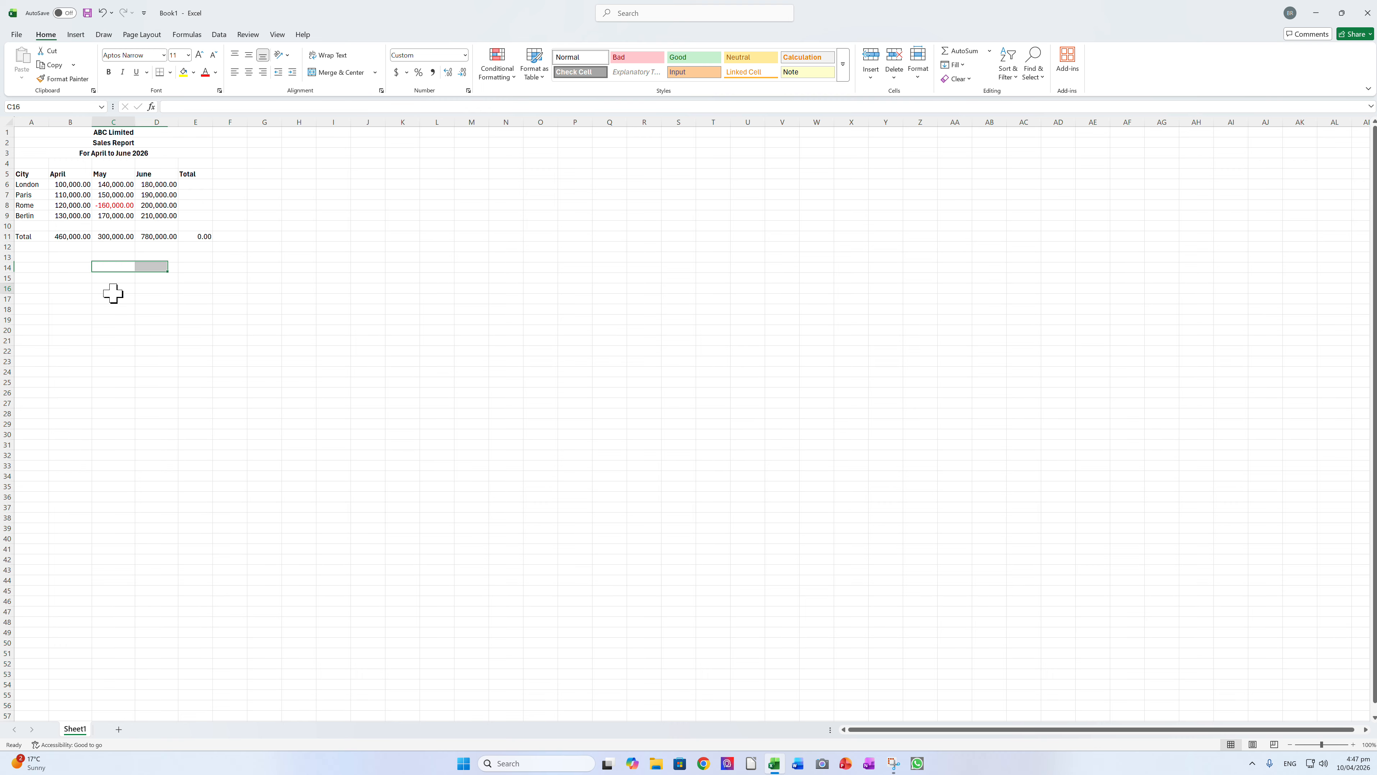
Fill the B11 total formula across the row to E11 over the existing totals.
left_click(79, 237)
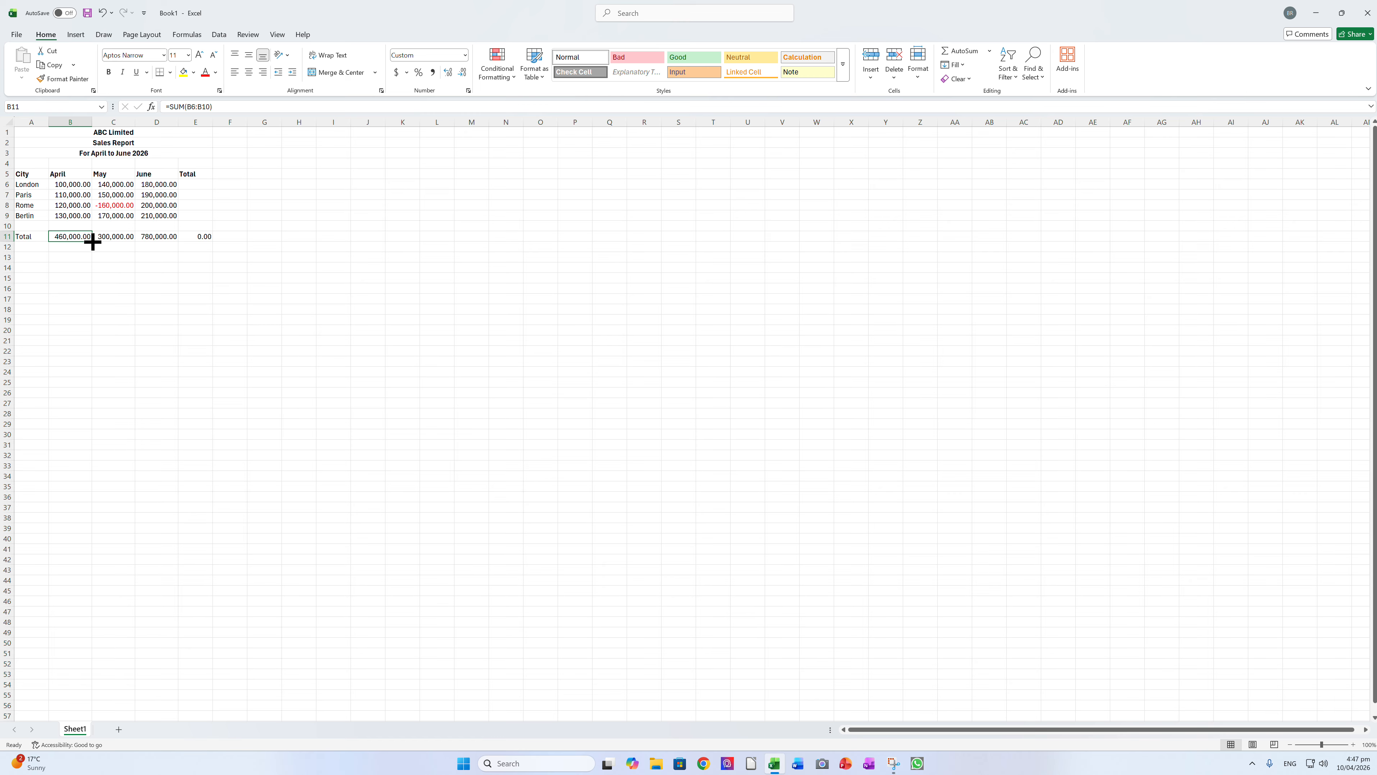
left_click_drag(91, 241, 198, 249)
left_click(209, 277)
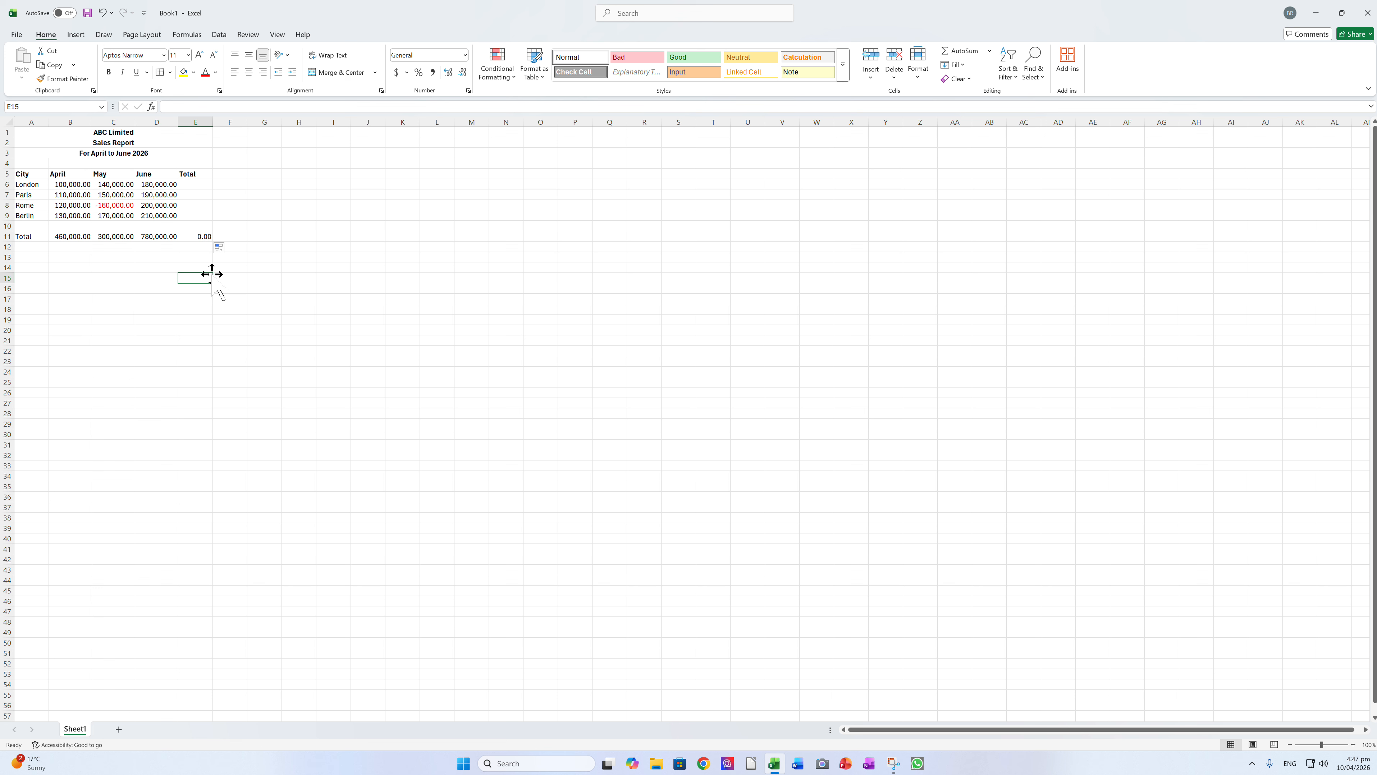
Total London's sales in E6 with AutoSum over B6:D6 and fill the formula down to E9.
left_click(200, 184)
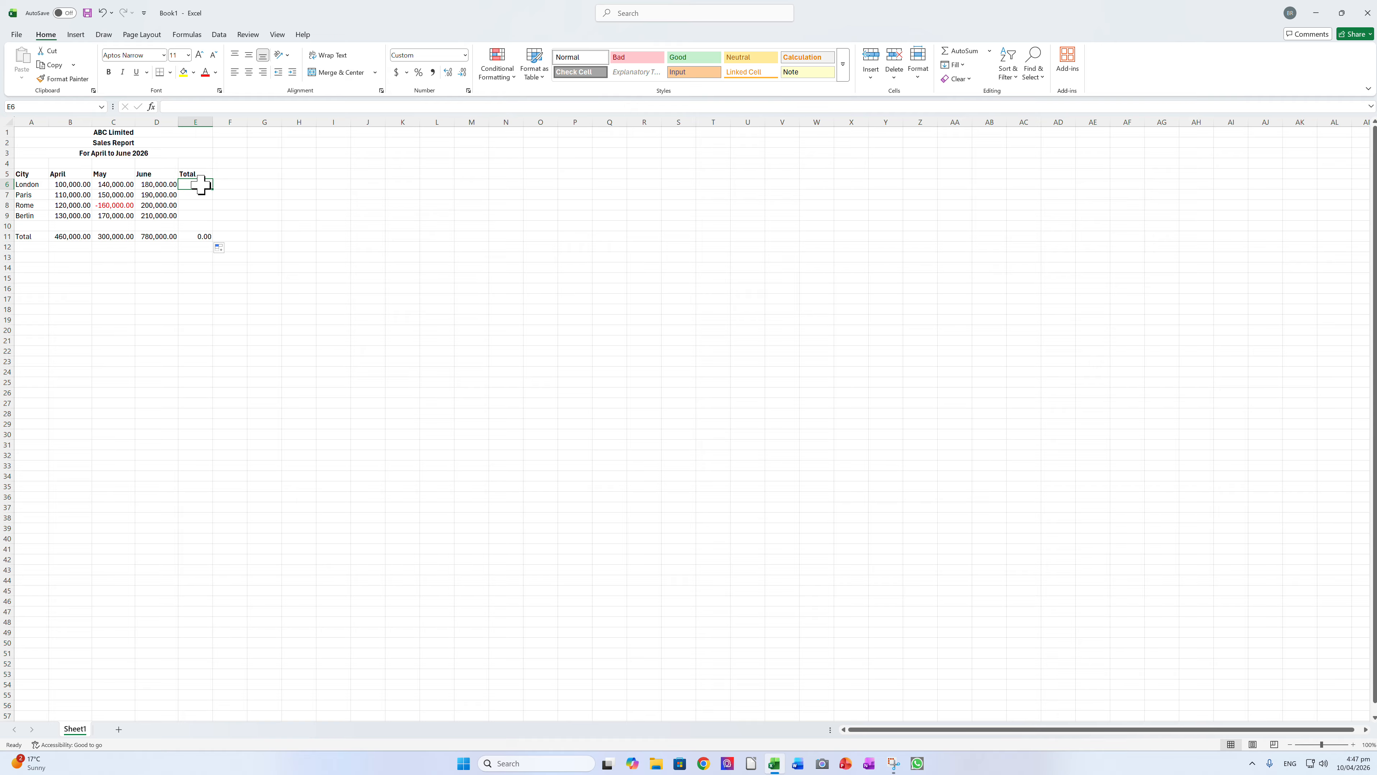
left_click(942, 50)
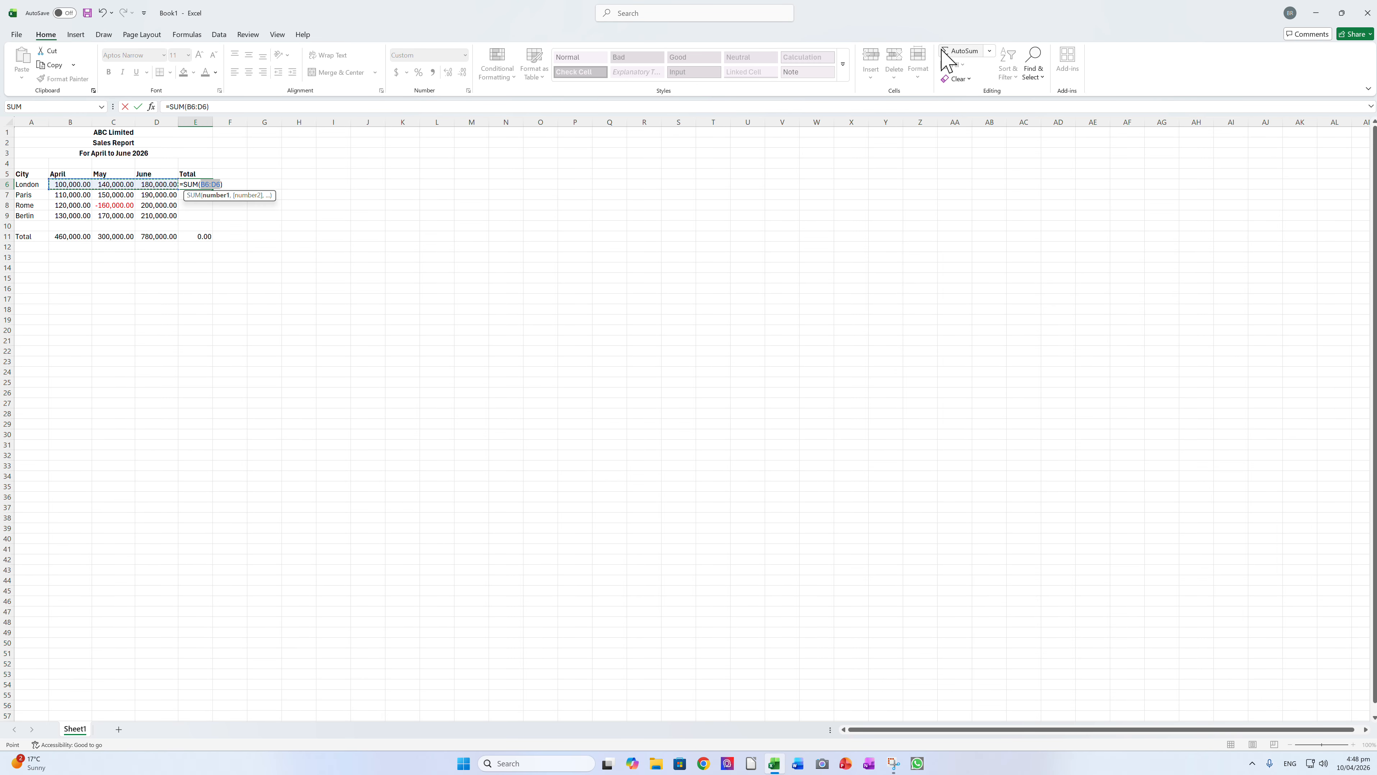
left_click(944, 52)
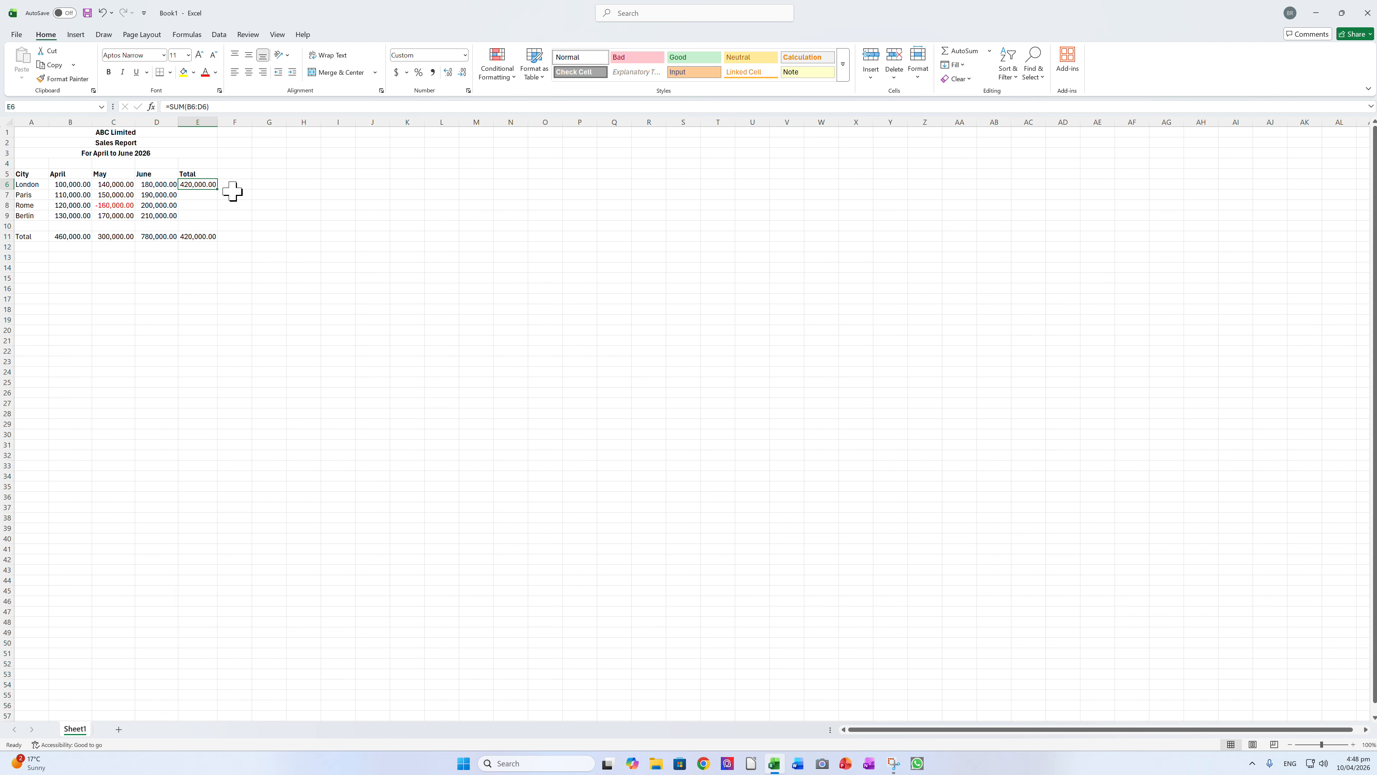
left_click_drag(217, 193, 224, 217)
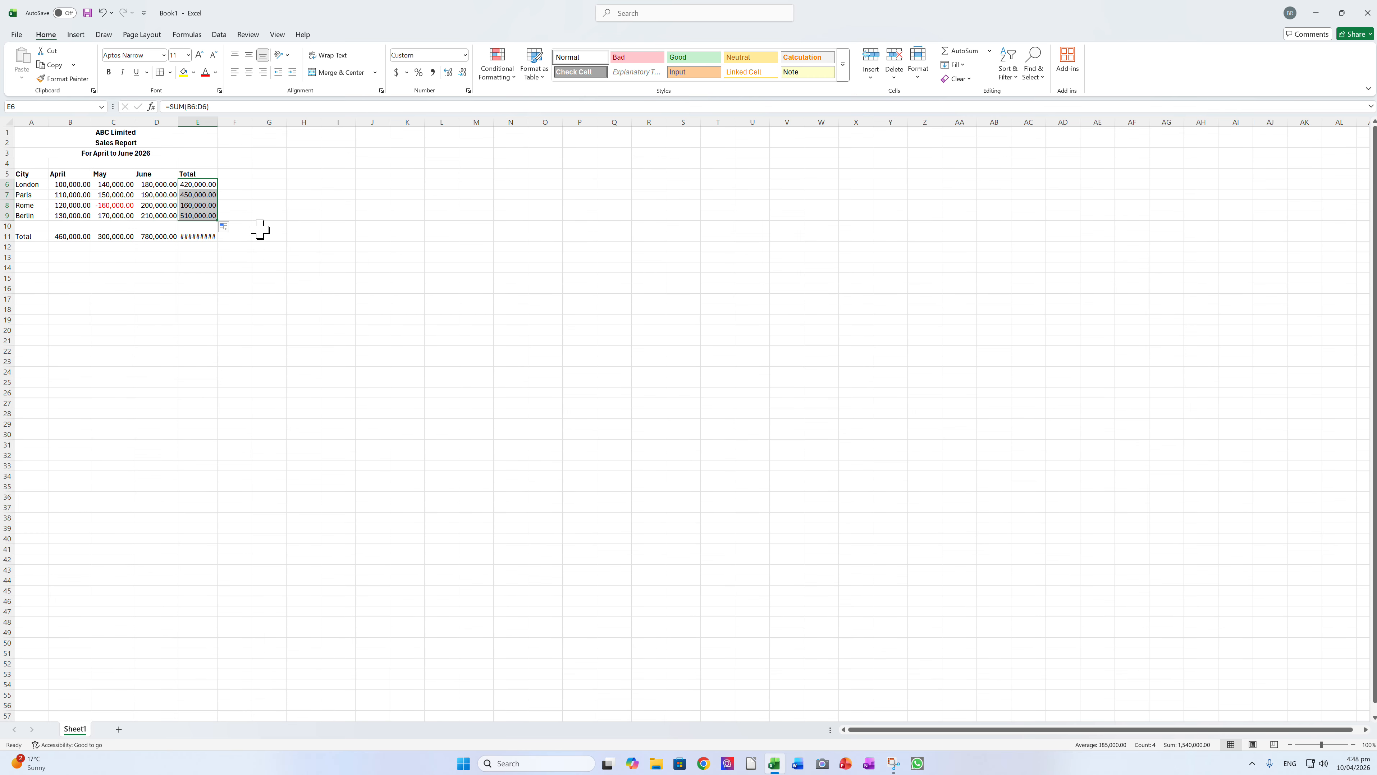
Check the grand total formula in E11 and AutoFit column E to its contents.
left_click(202, 238)
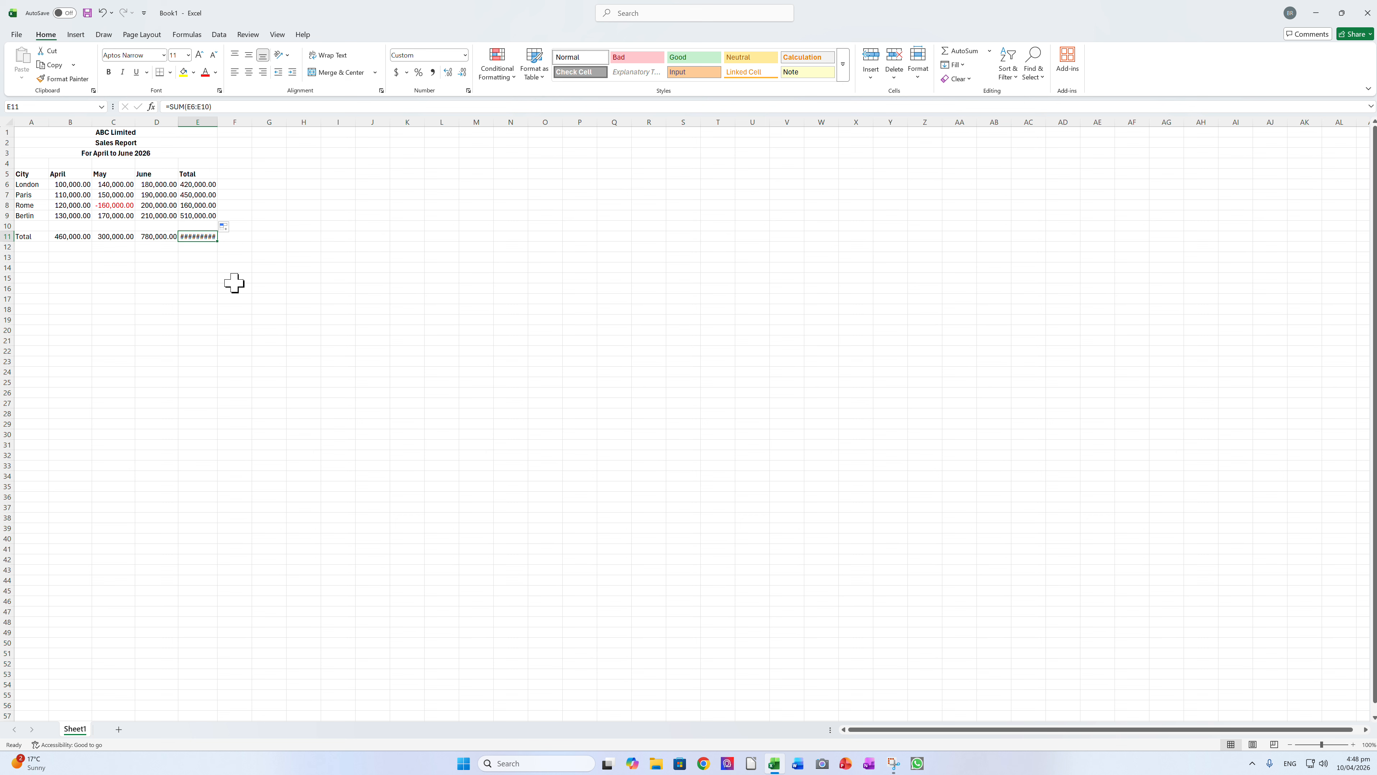
left_click(208, 120)
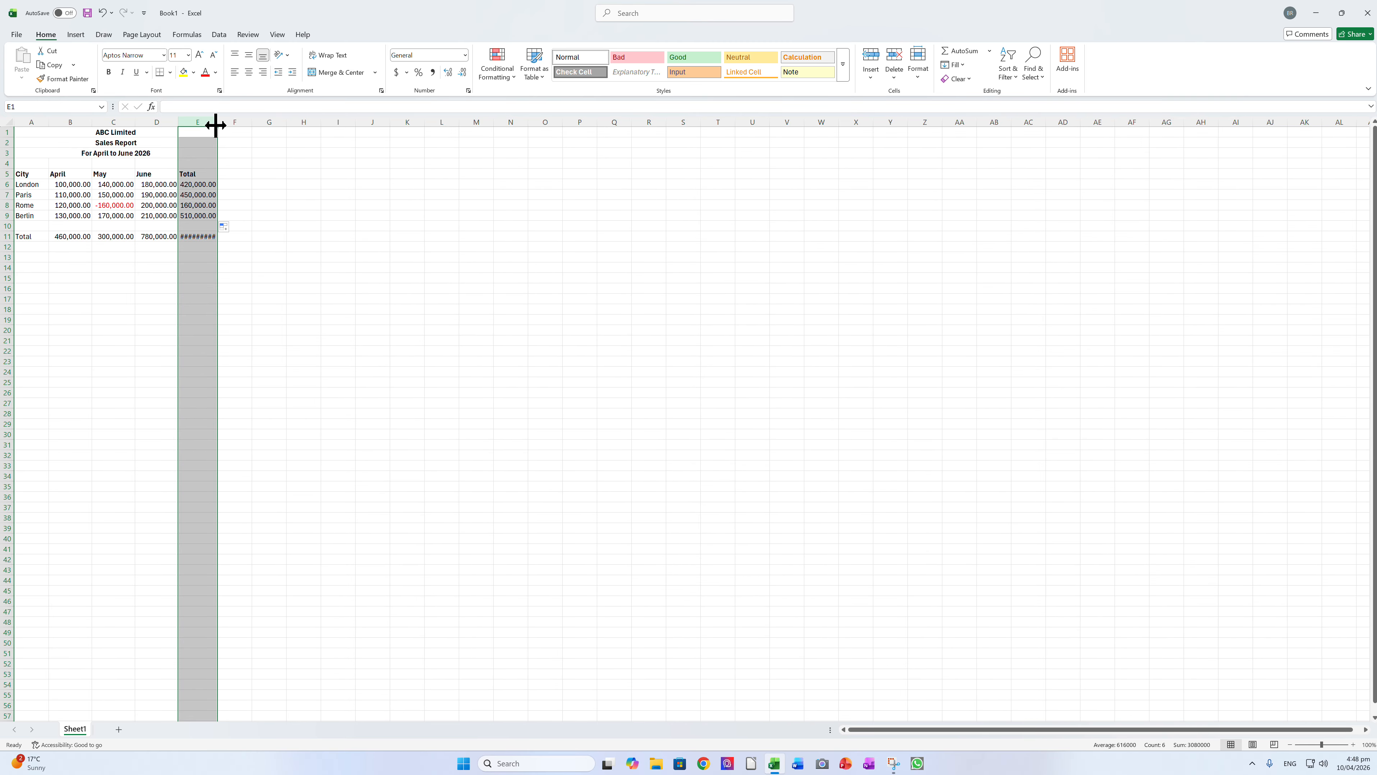
double_click(215, 126)
left_click(293, 205)
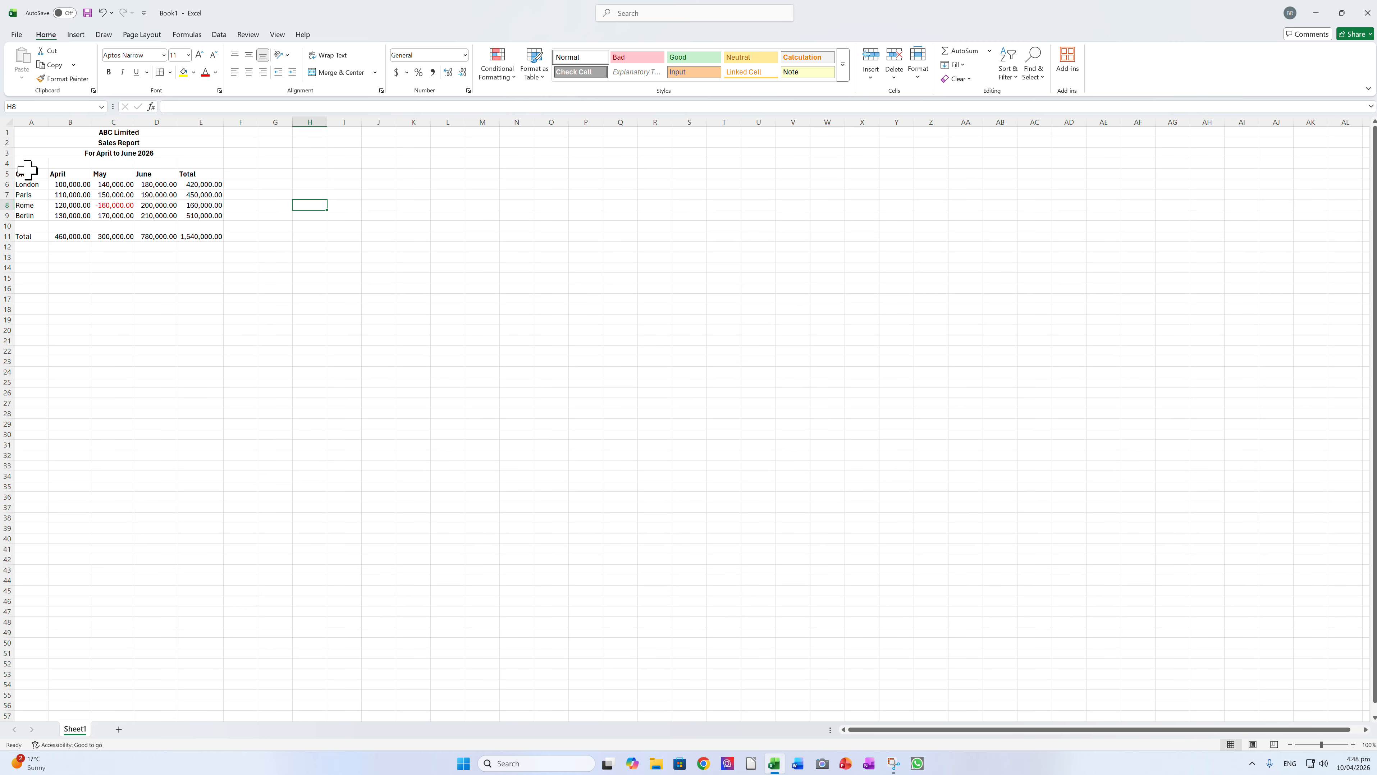
Set the horizontal alignment of the April, May, June and Total headings in B5:E5 to Center using Format Cells.
left_click_drag(68, 171, 187, 174)
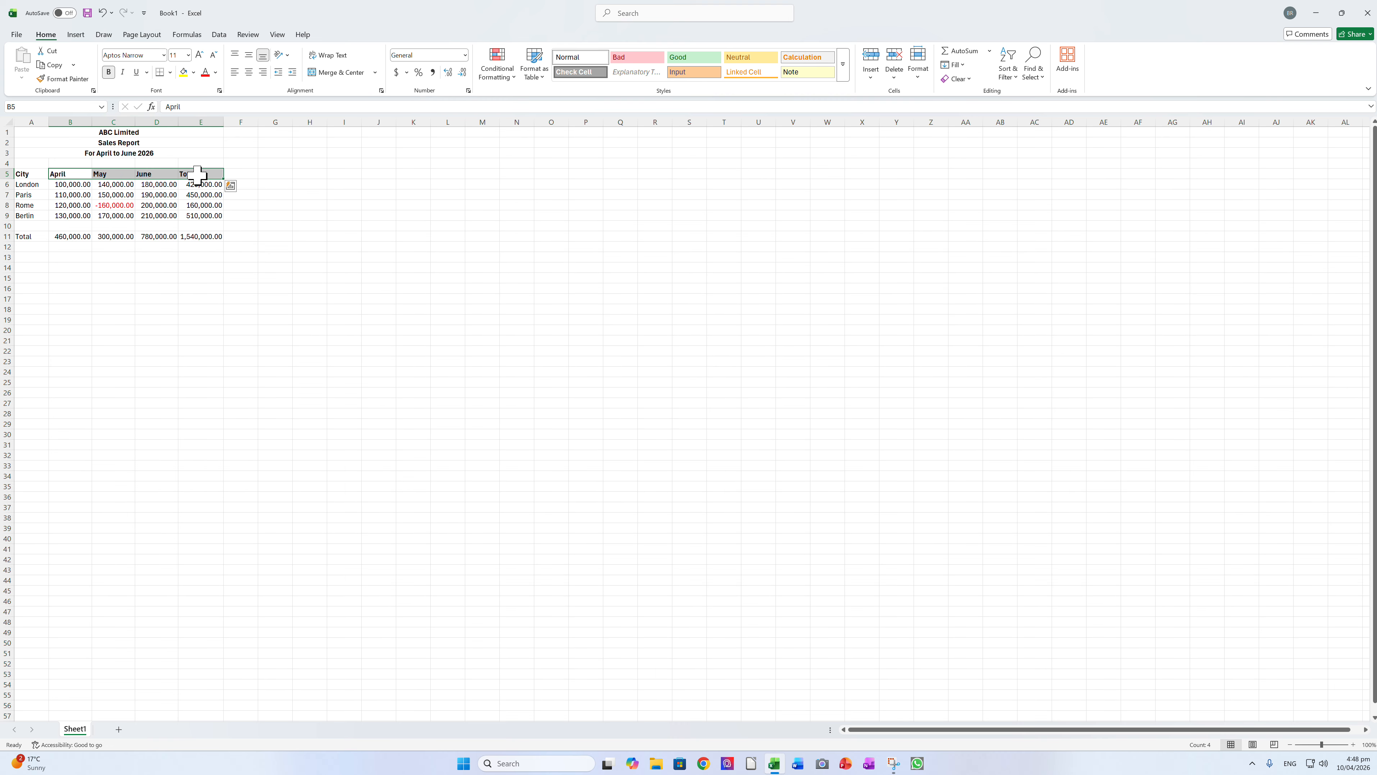
right_click(197, 175)
left_click(239, 460)
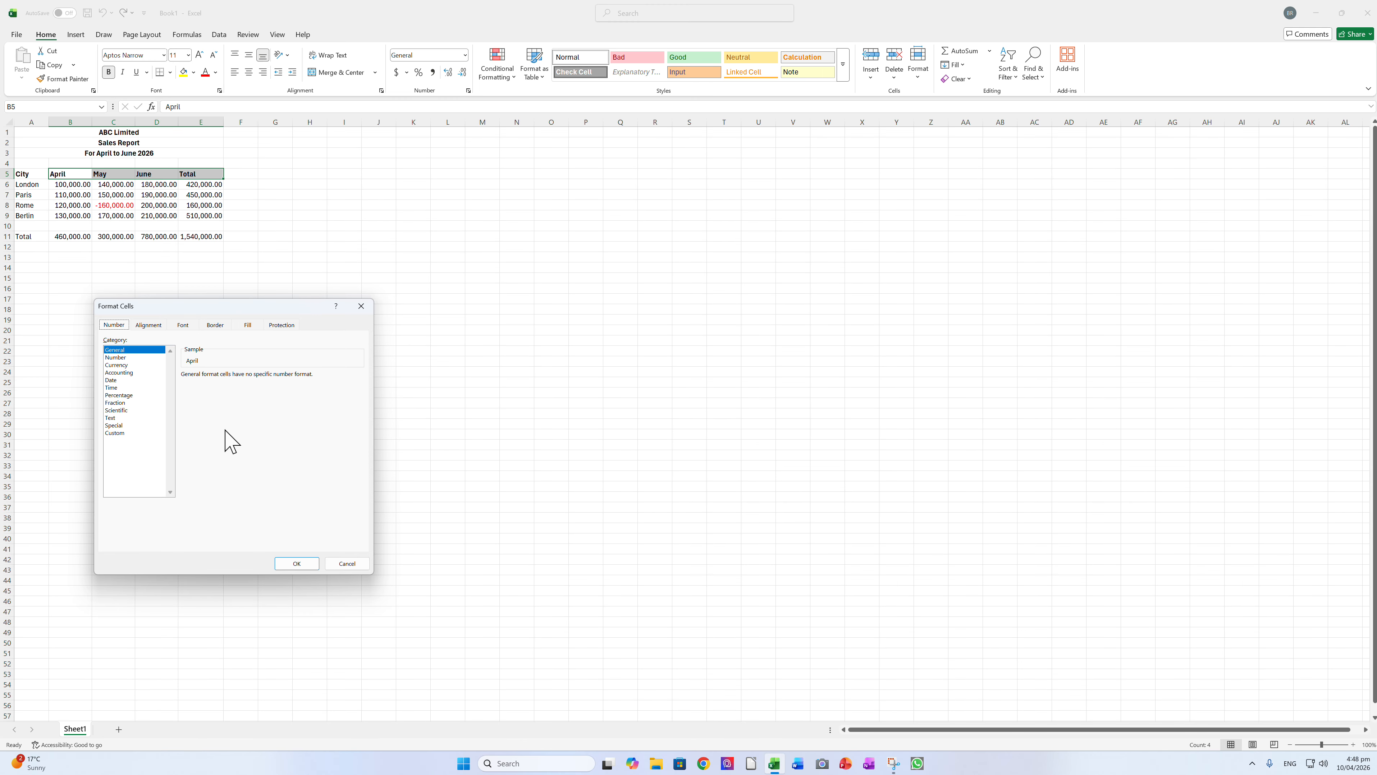
left_click(160, 326)
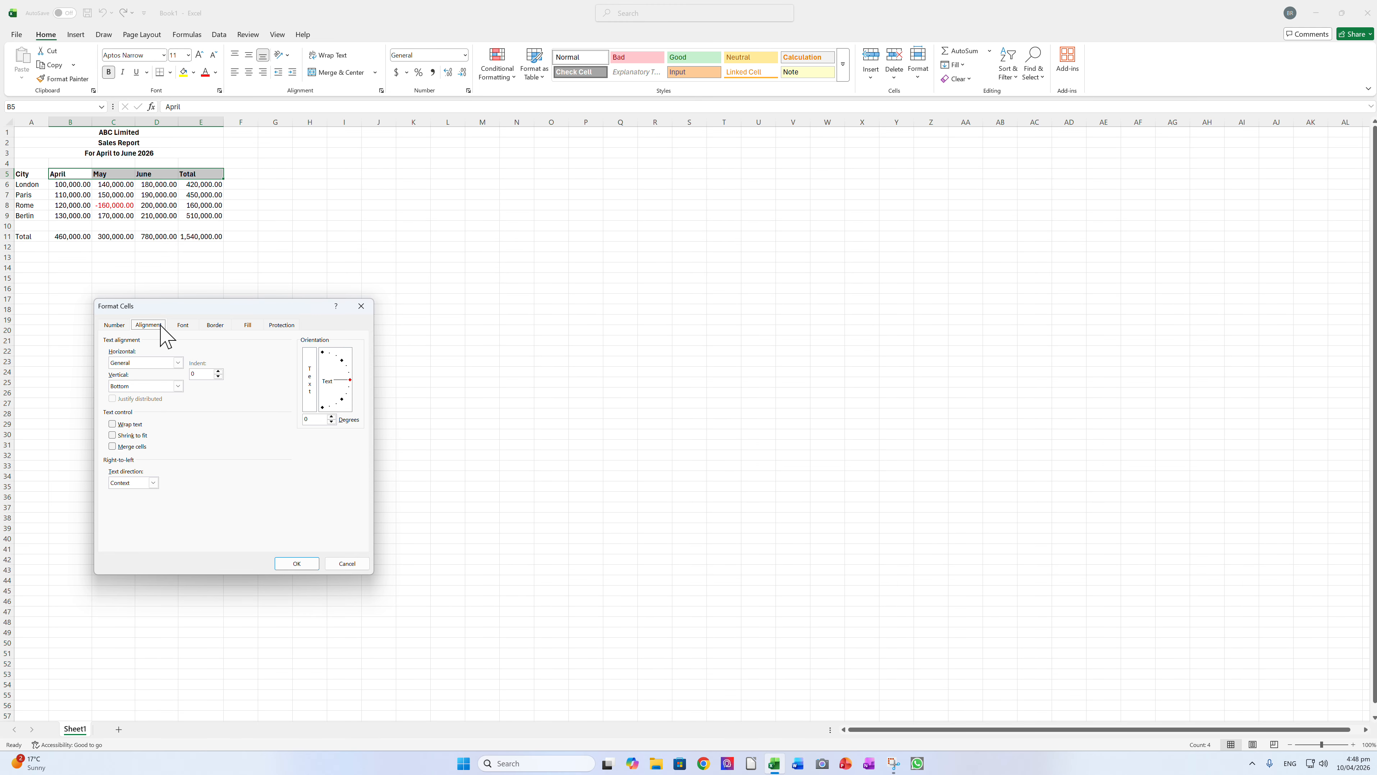
left_click(178, 363)
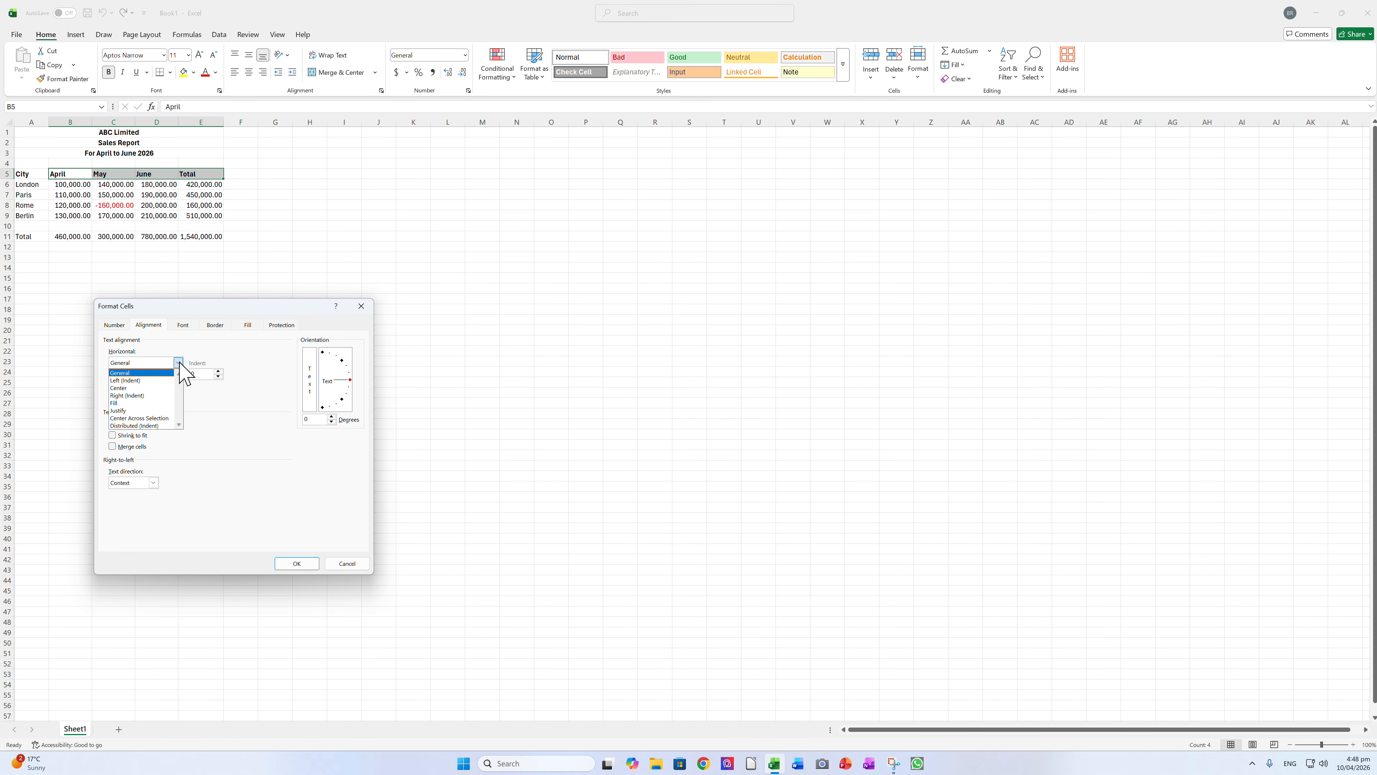
left_click(151, 388)
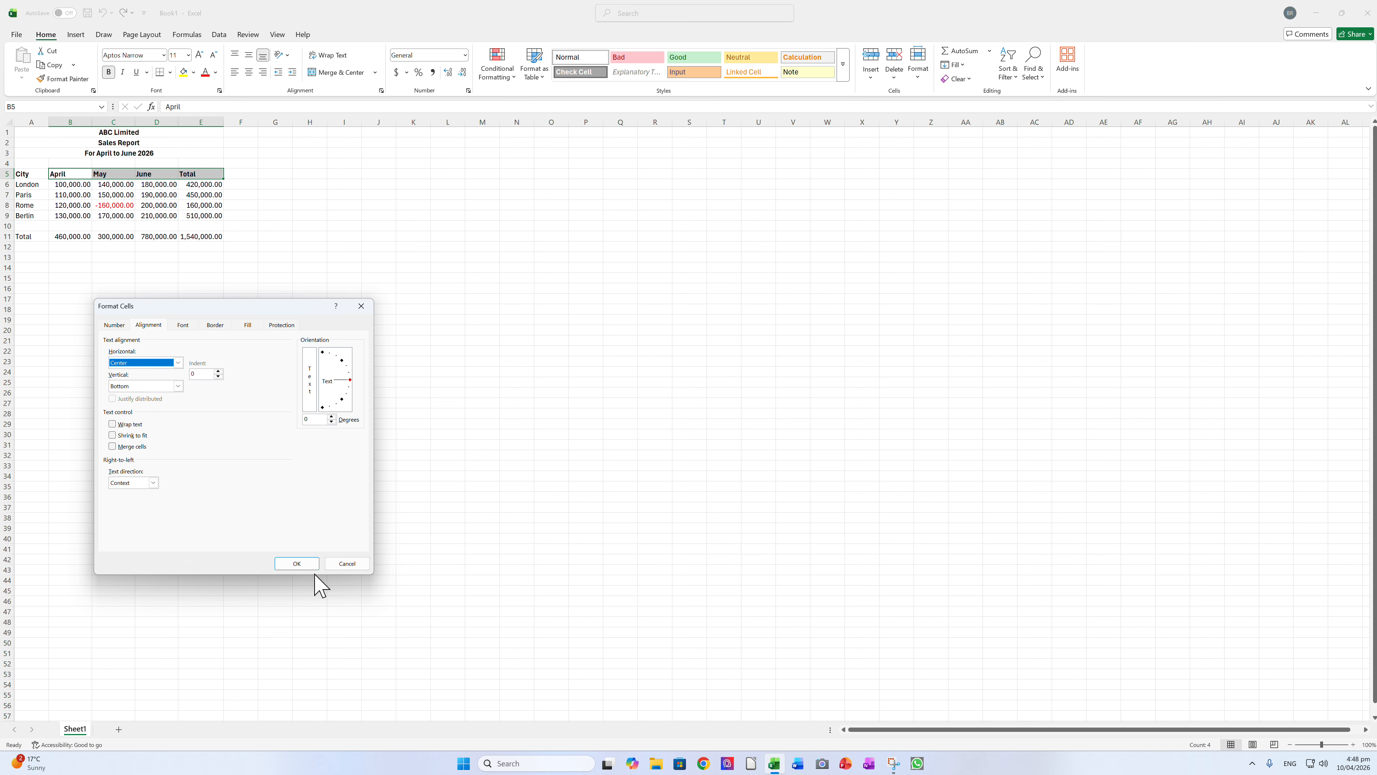
left_click(297, 565)
left_click(276, 349)
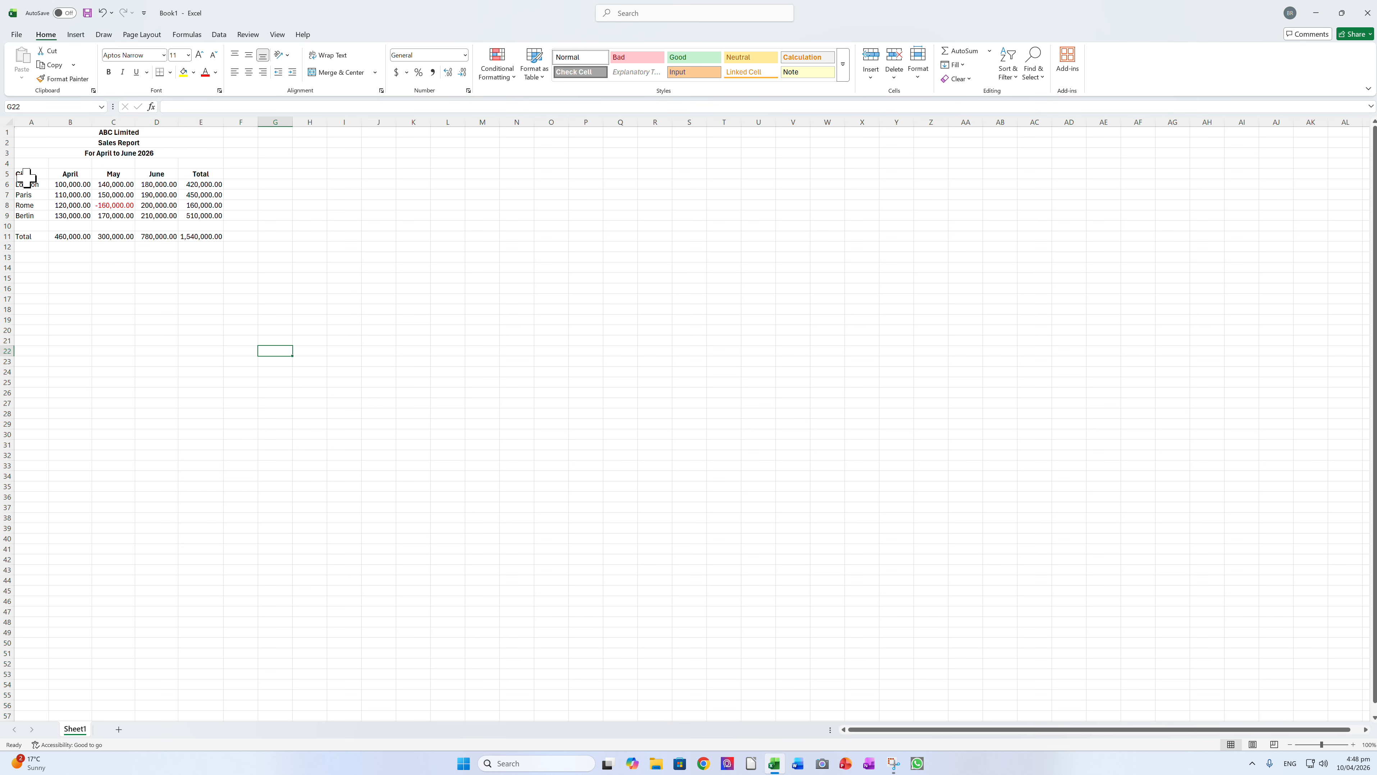
Apply All Borders to the sales table A5:E11 and undo the borders.
left_click_drag(26, 177, 210, 235)
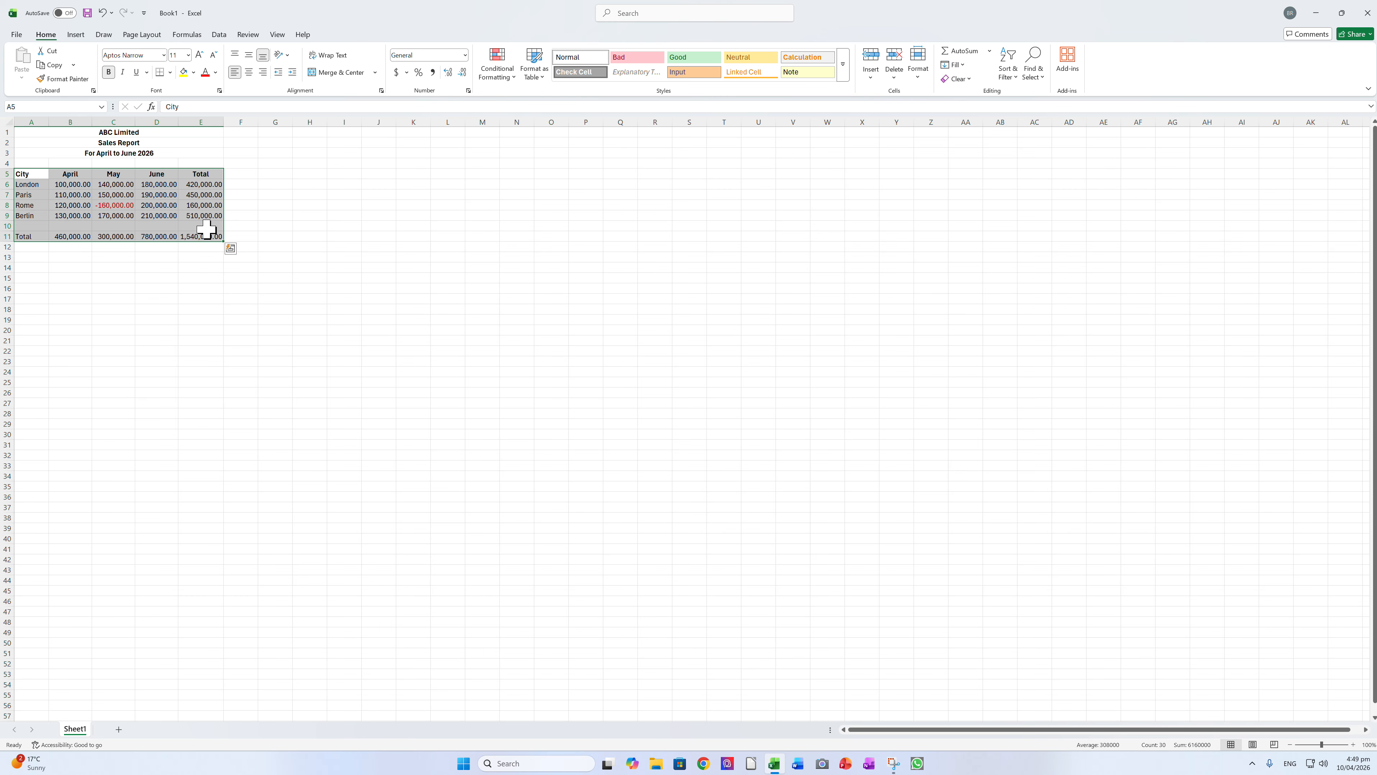
left_click(171, 72)
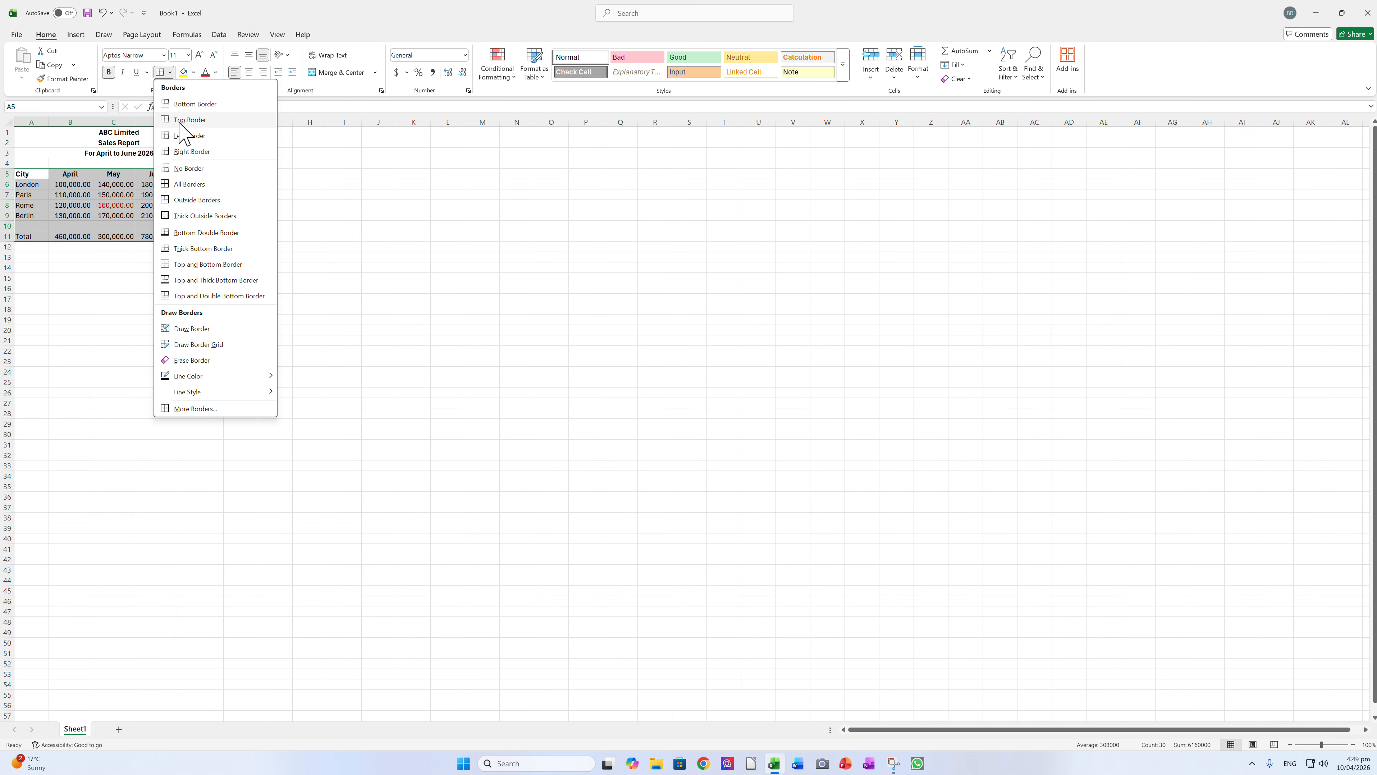
left_click(167, 185)
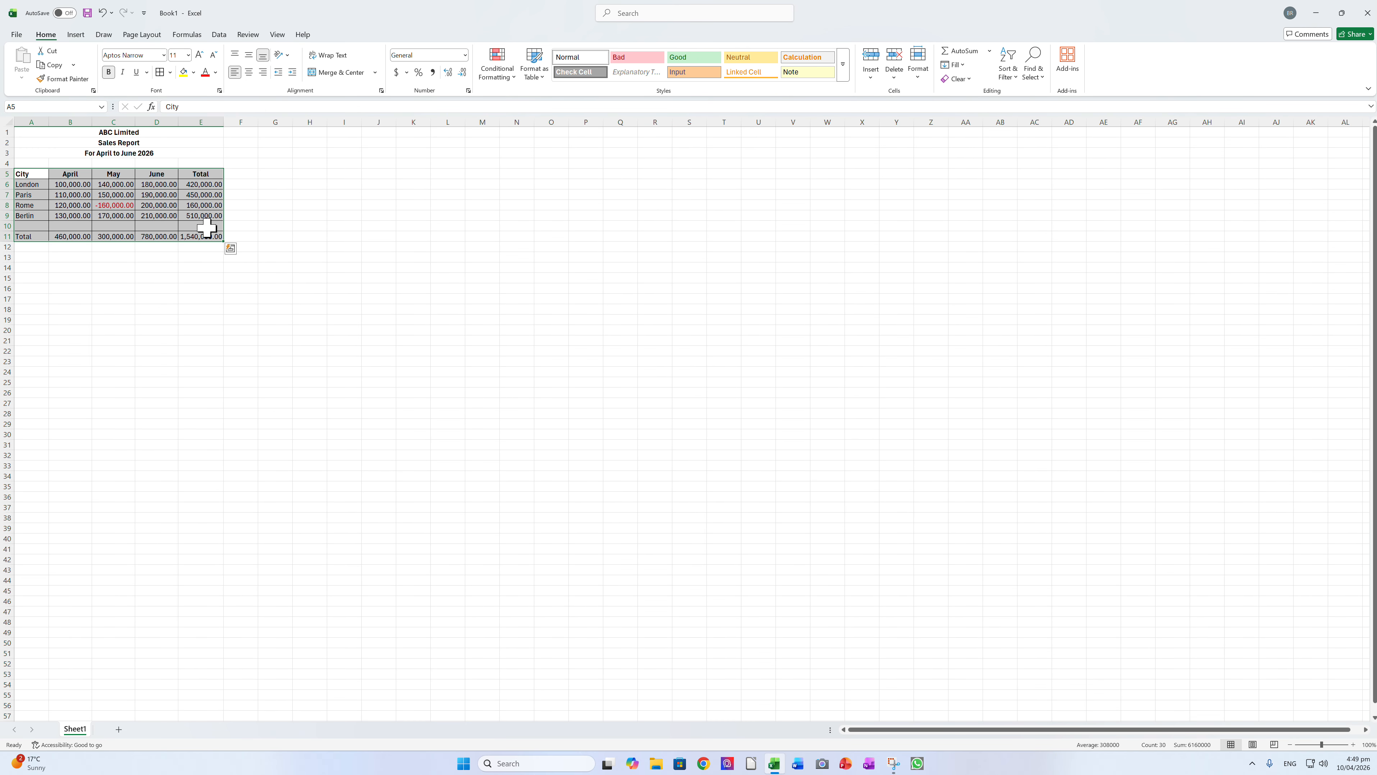
right_click(141, 202)
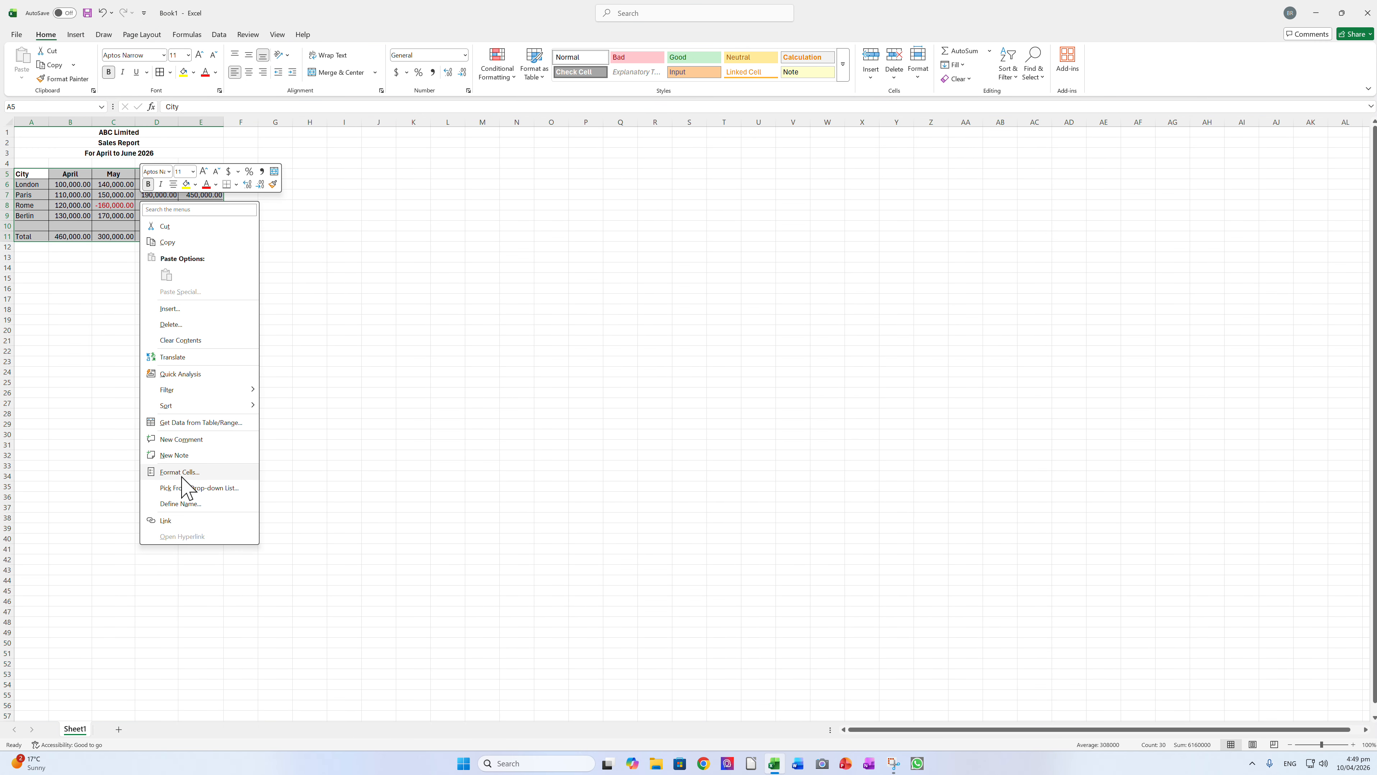
scroll(372, 409, "right", 5)
scroll(258, 325, "down", 1)
scroll(28, 218, "up", 1)
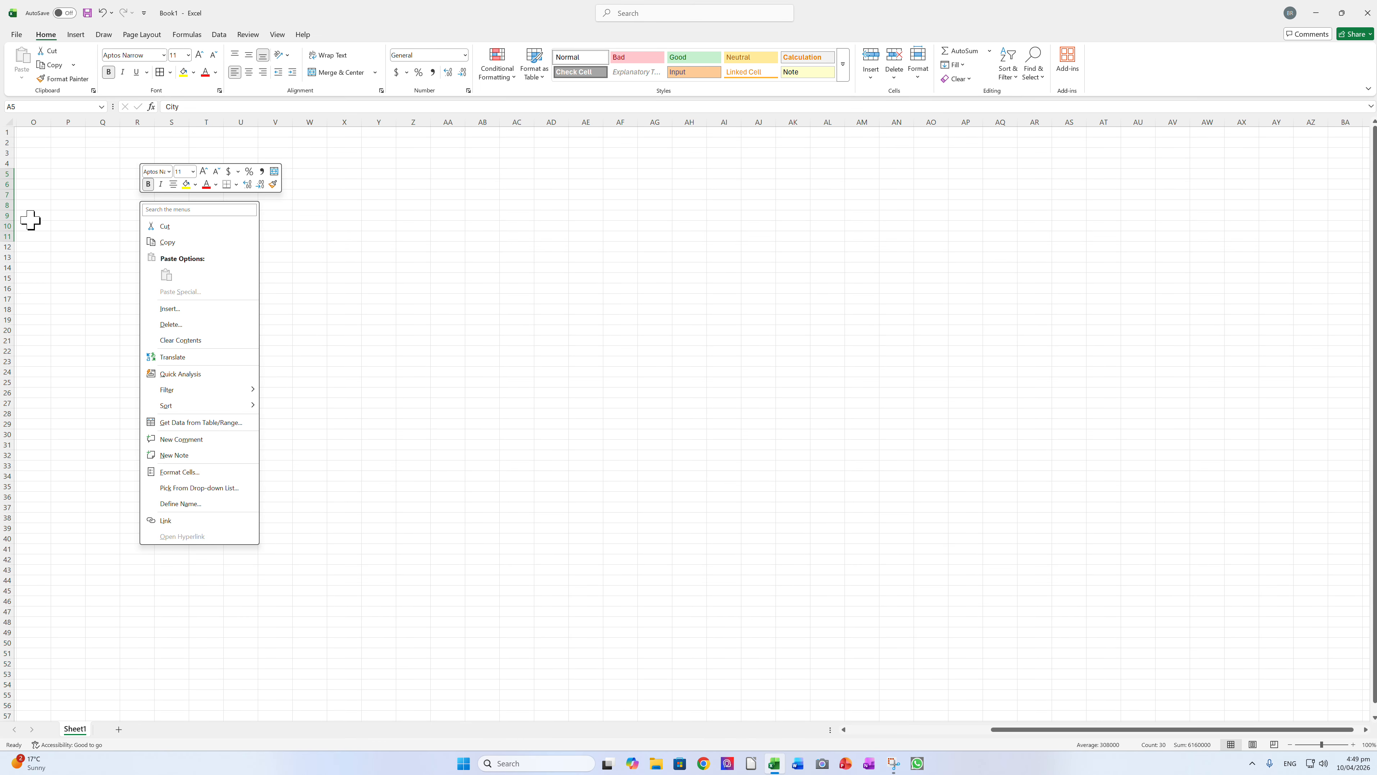
left_click(103, 12)
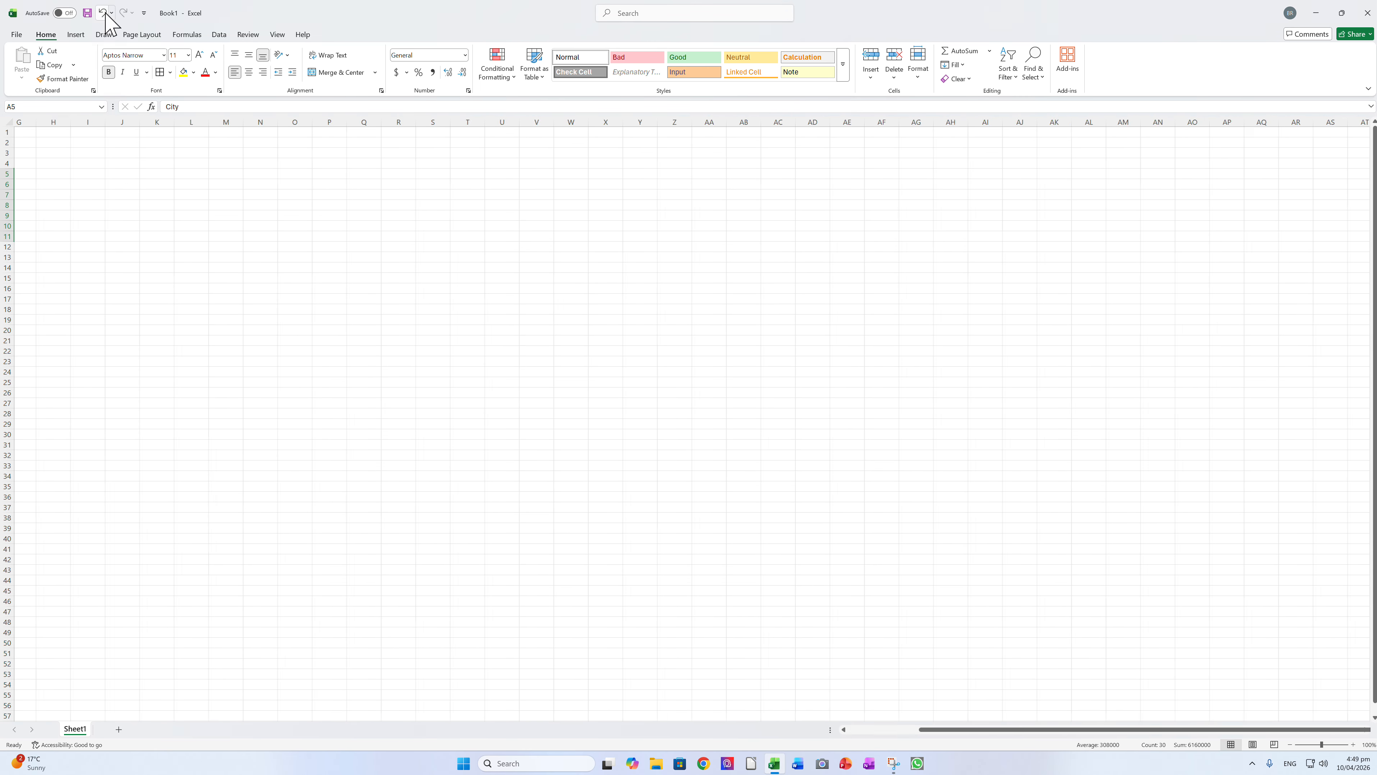
Apply inside borders and all four outer edges to the sales table A5:E11 using the Format Cells border settings.
right_click(116, 200)
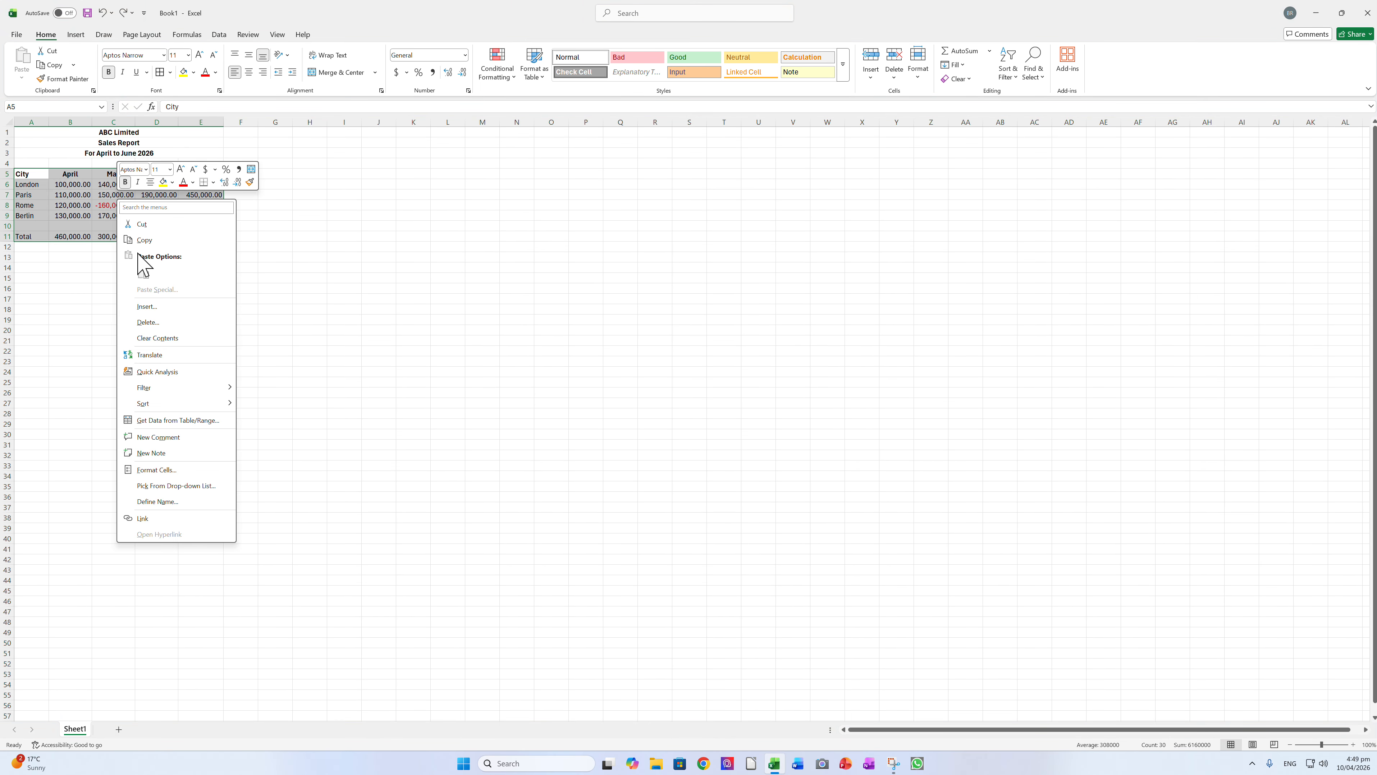
left_click(164, 470)
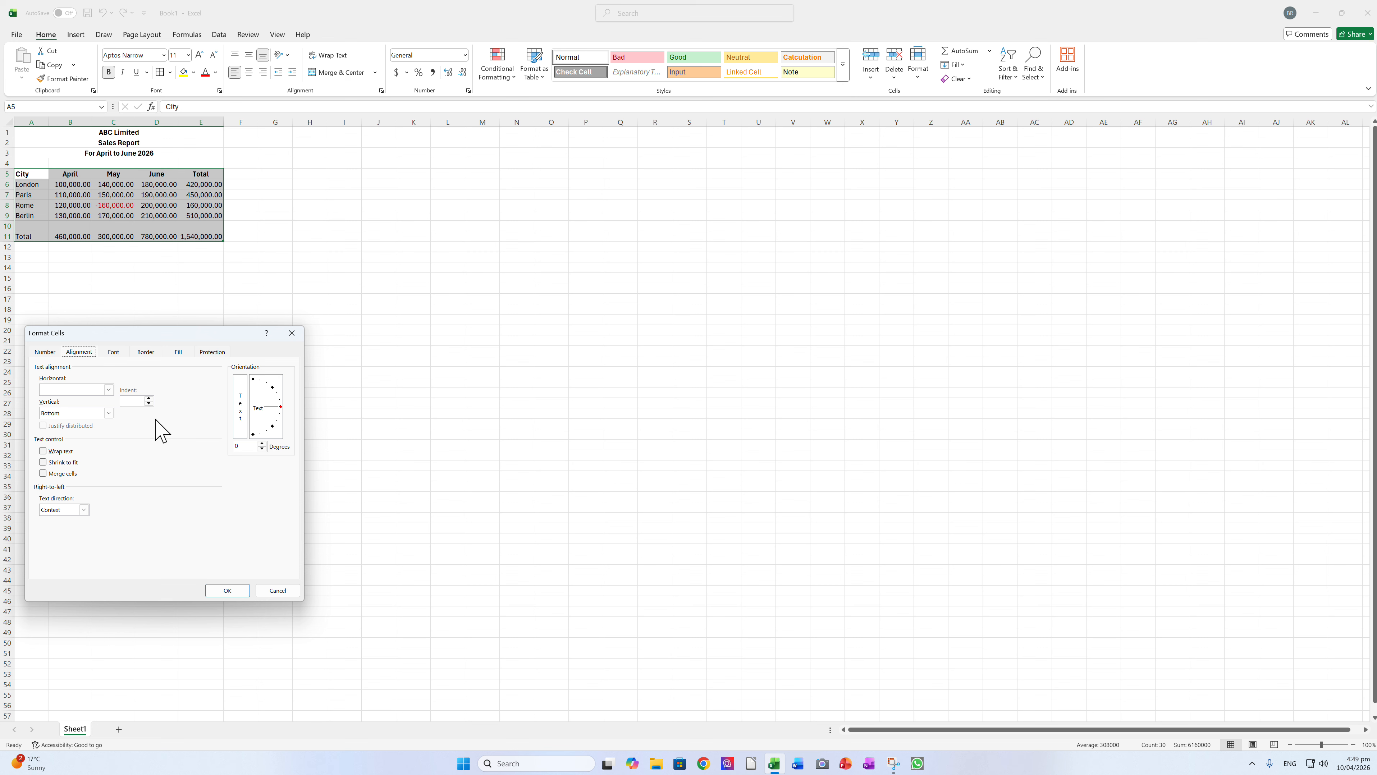
left_click(143, 352)
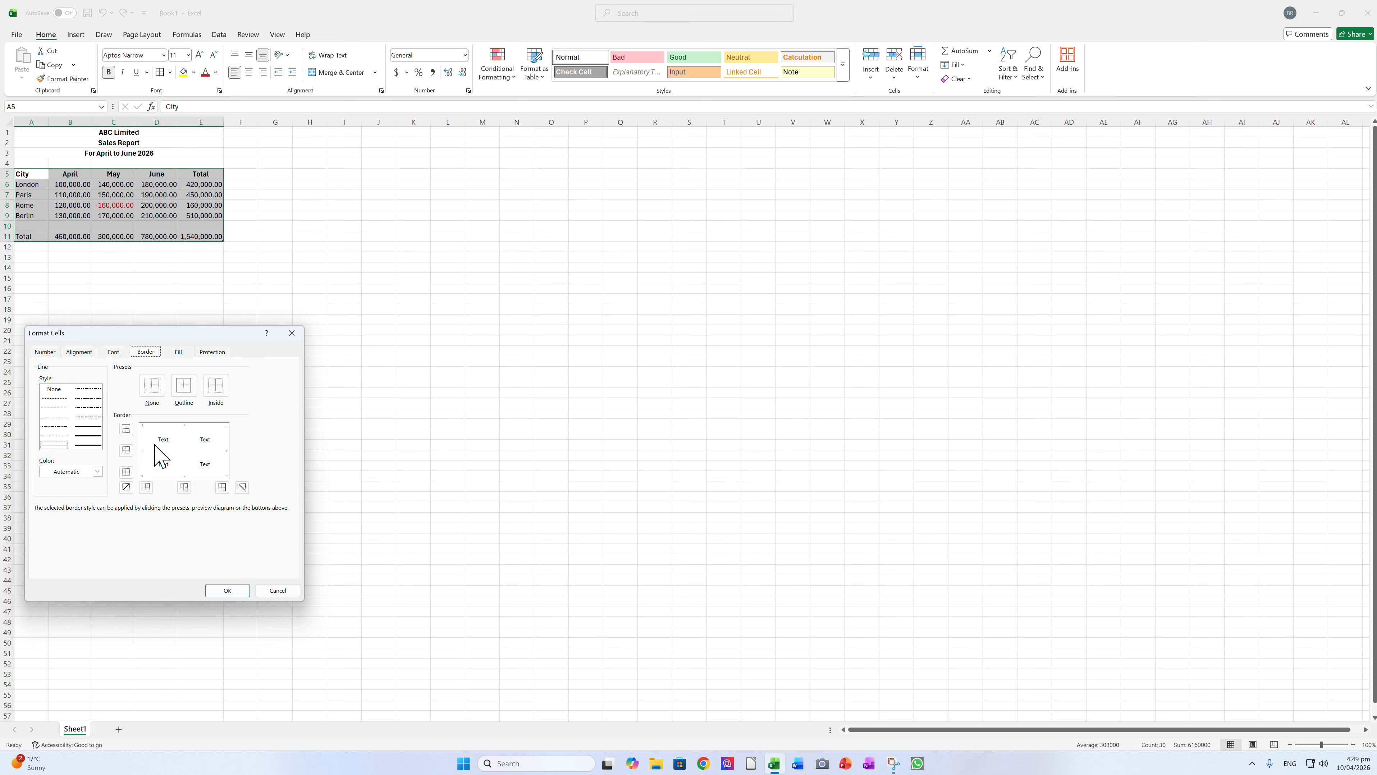
left_click(216, 386)
left_click(163, 429)
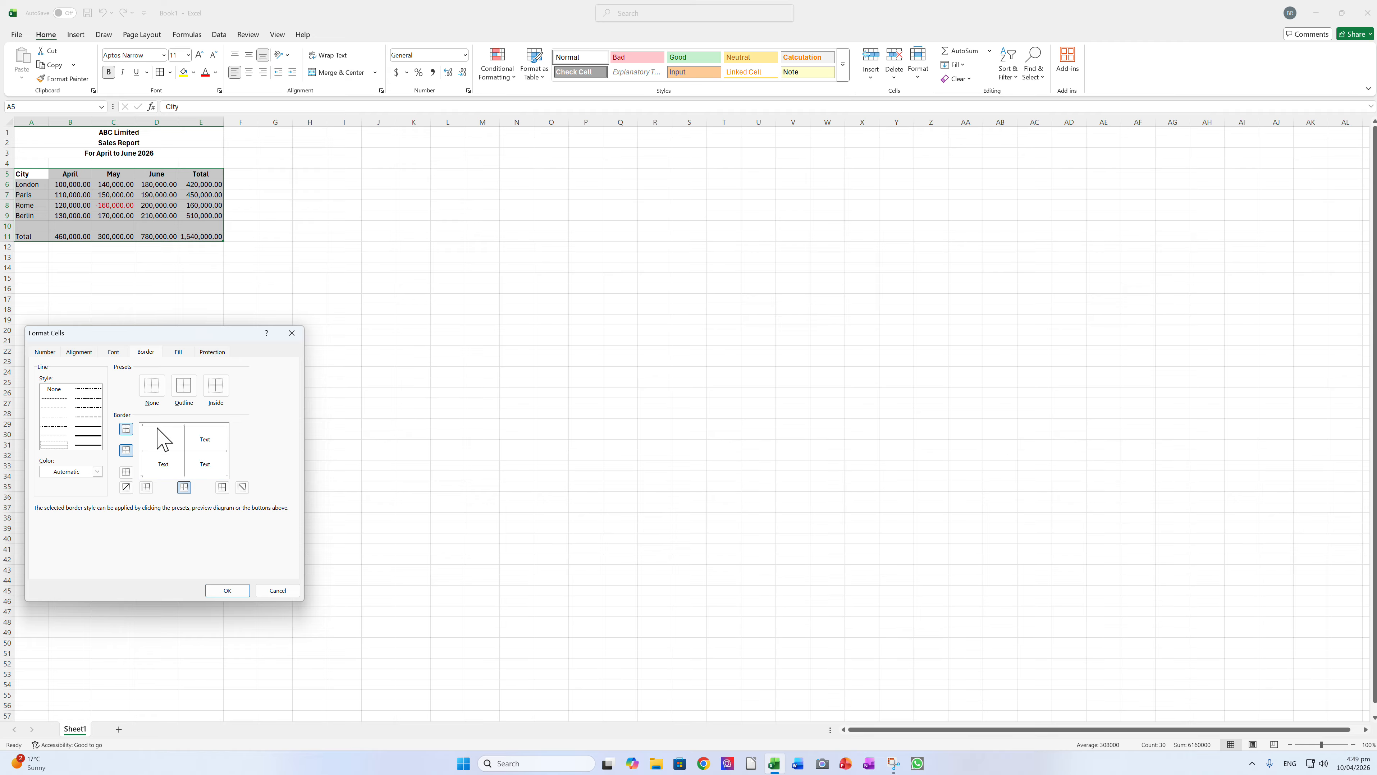
left_click(143, 448)
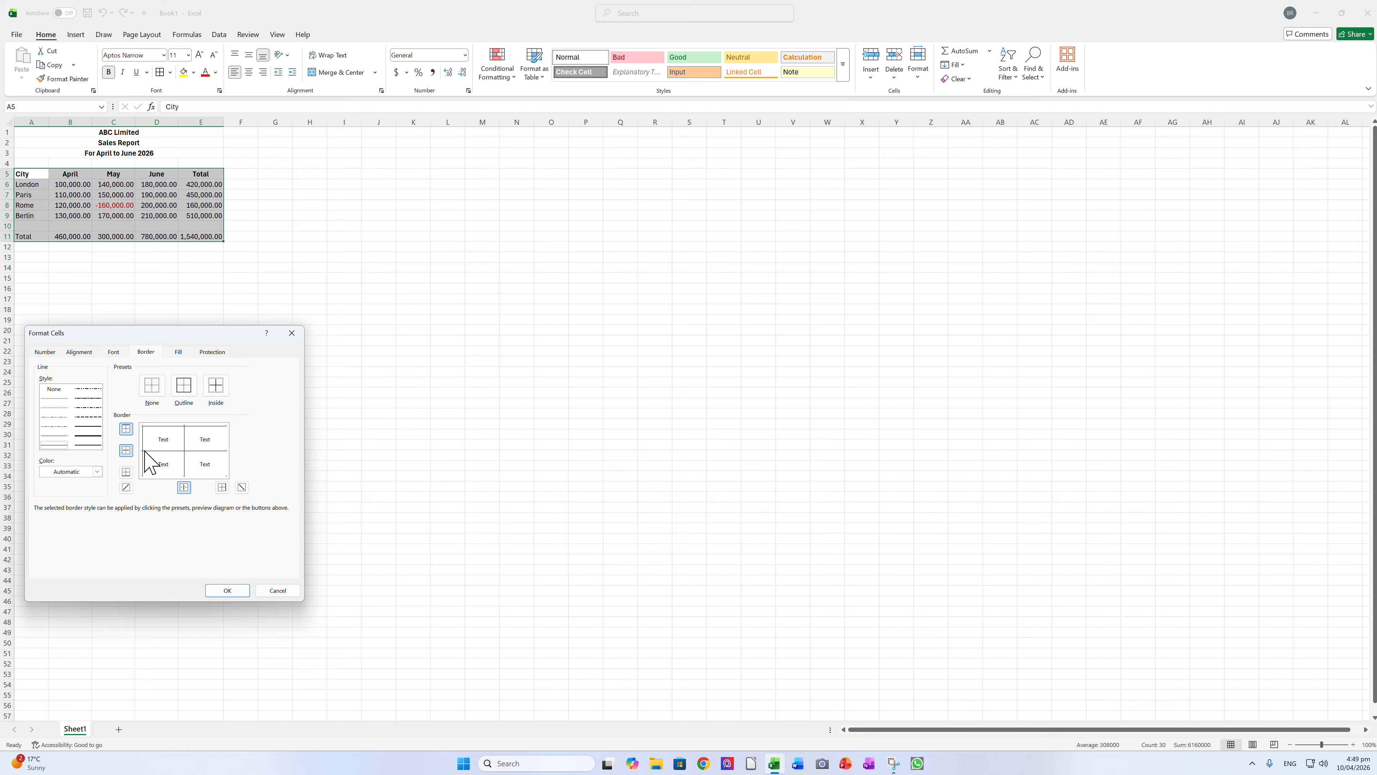
left_click(224, 465)
left_click(185, 480)
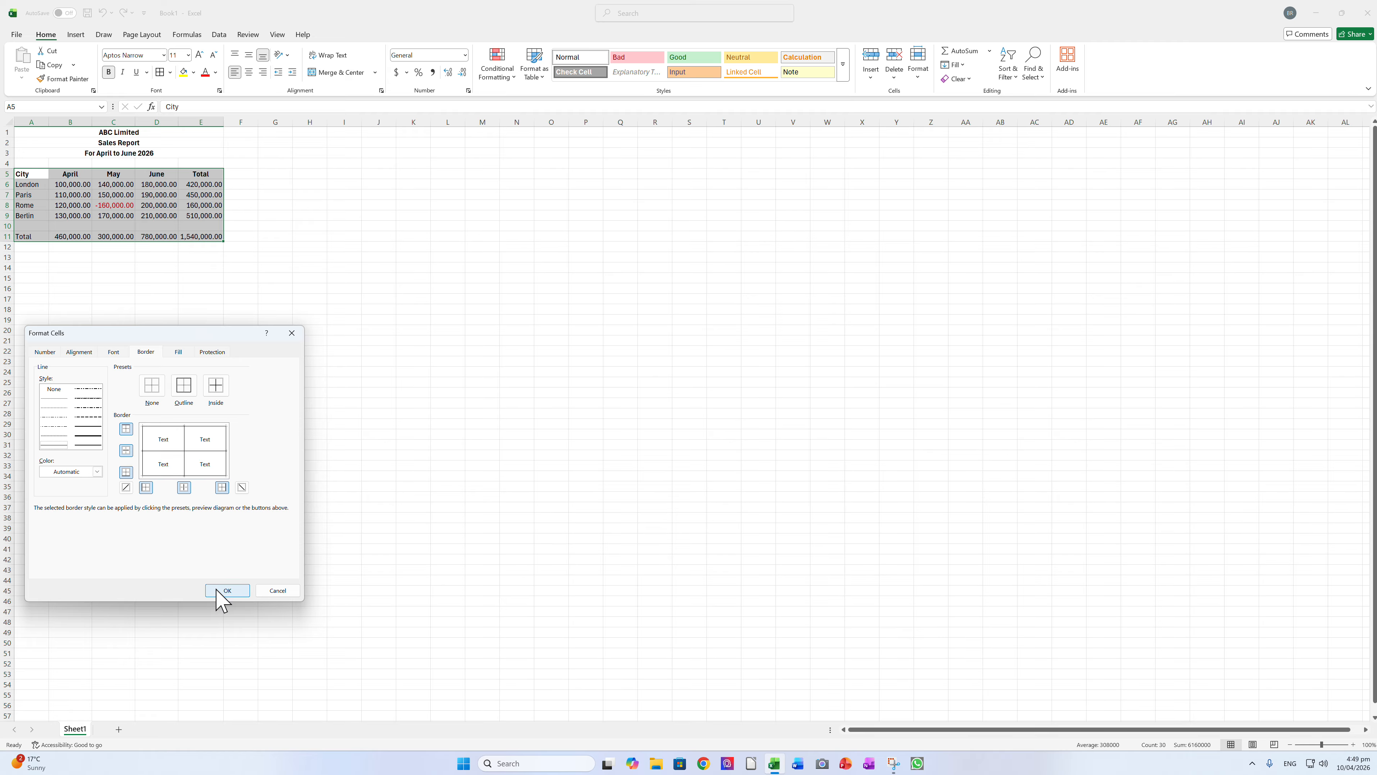
left_click(228, 591)
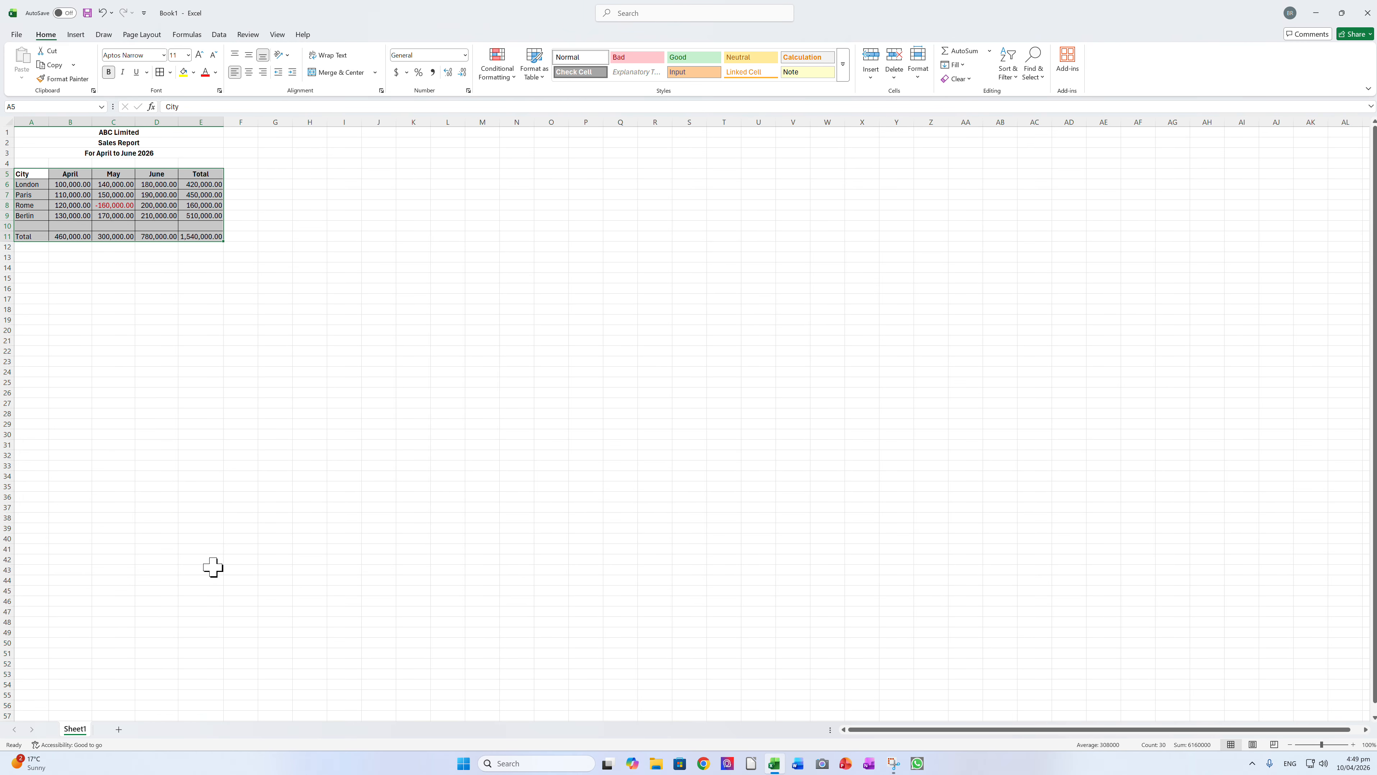
Remove the inner horizontal borders between the rows of A6:E10 using Format Cells, keeping the vertical and outer lines.
left_click(42, 184)
left_click_drag(42, 184, 219, 230)
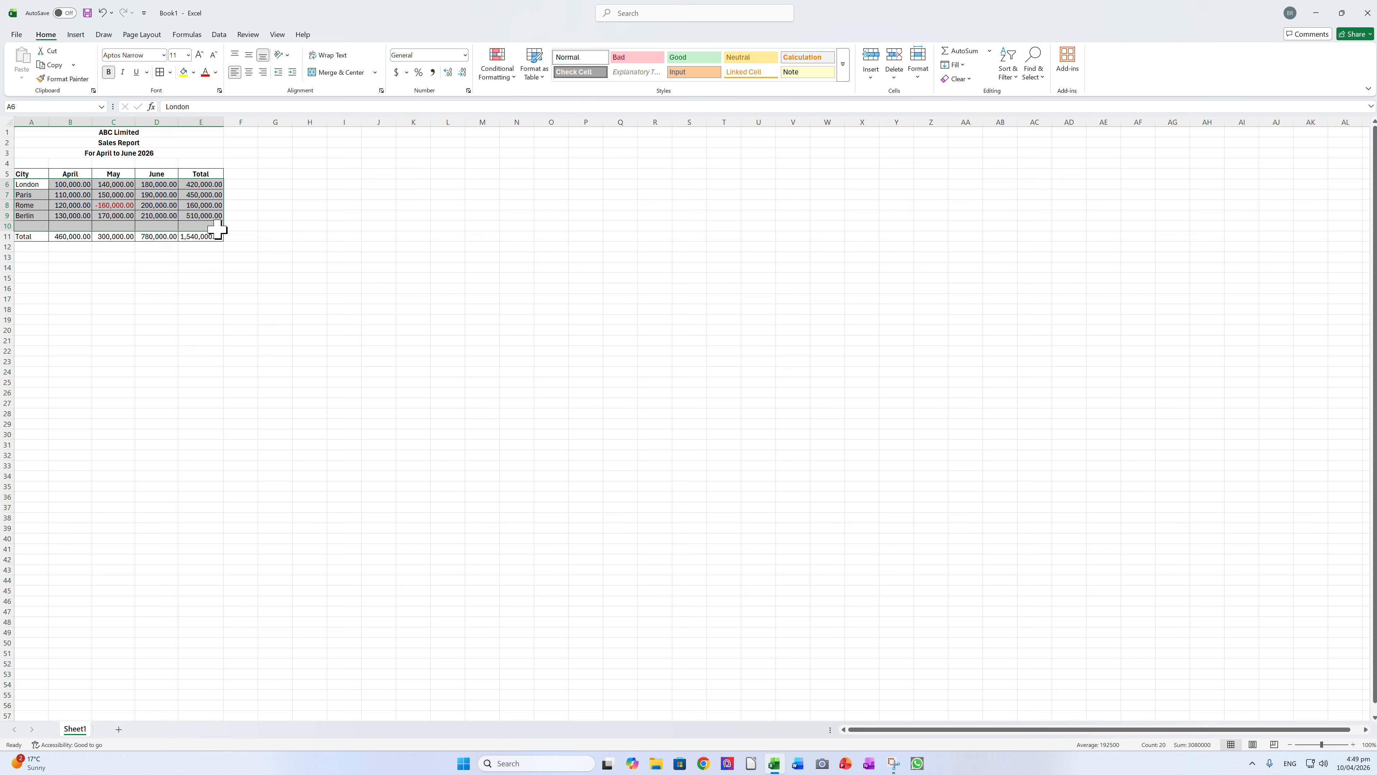
right_click(201, 203)
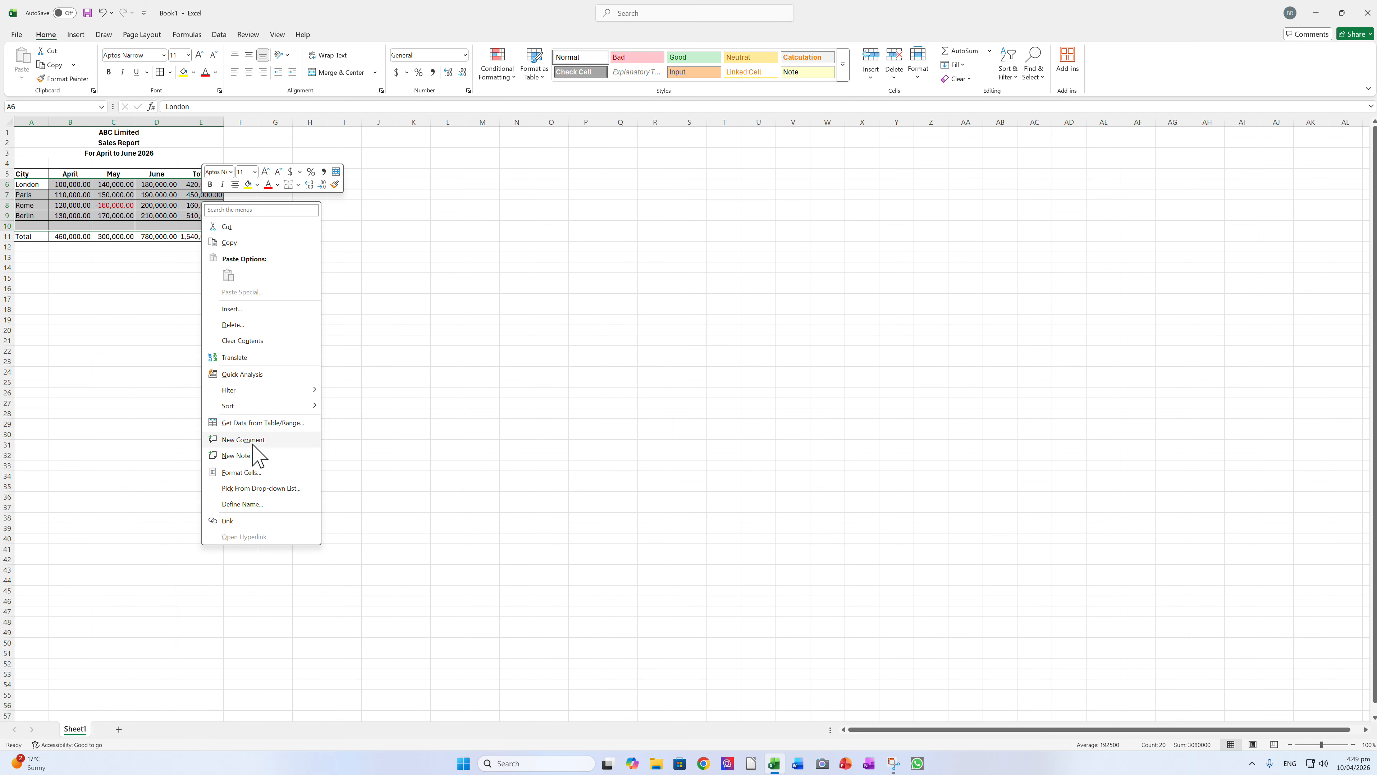
left_click(249, 473)
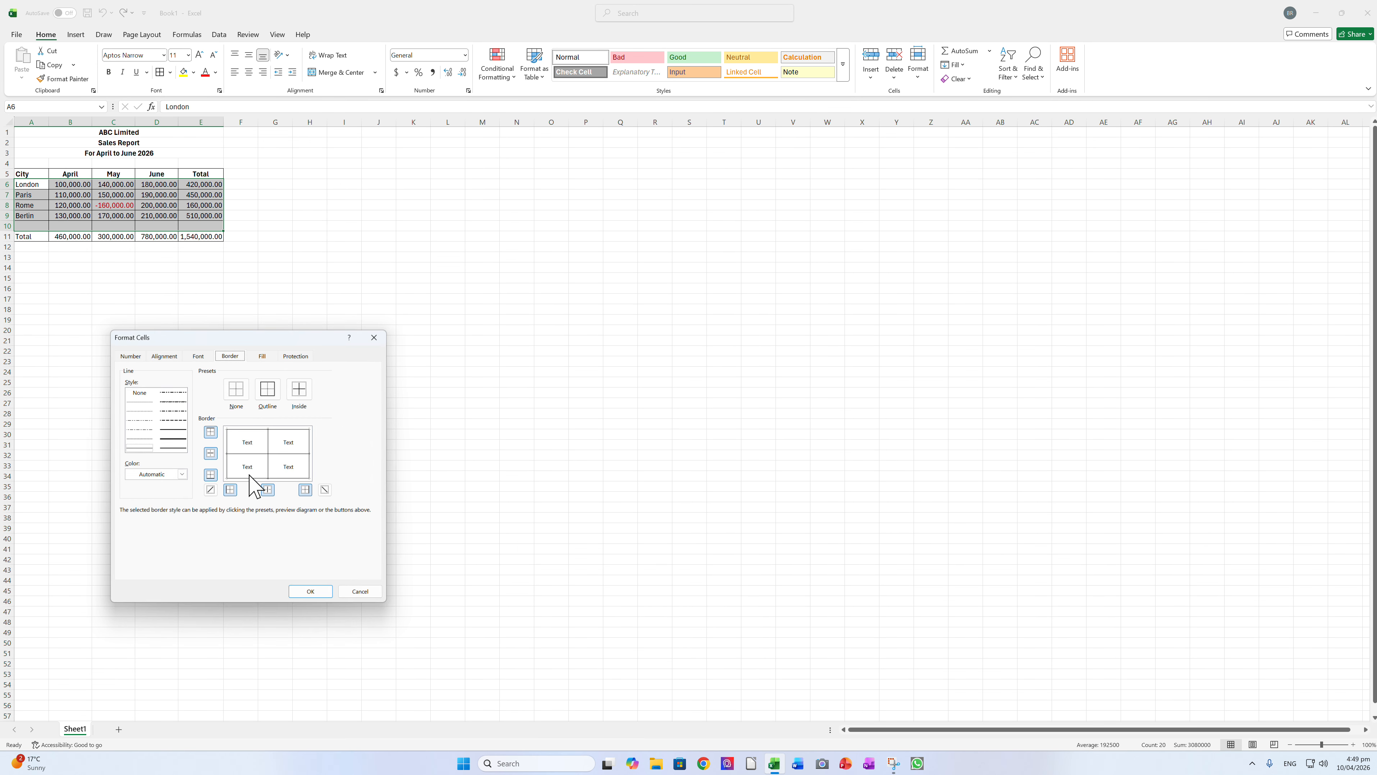
left_click(252, 454)
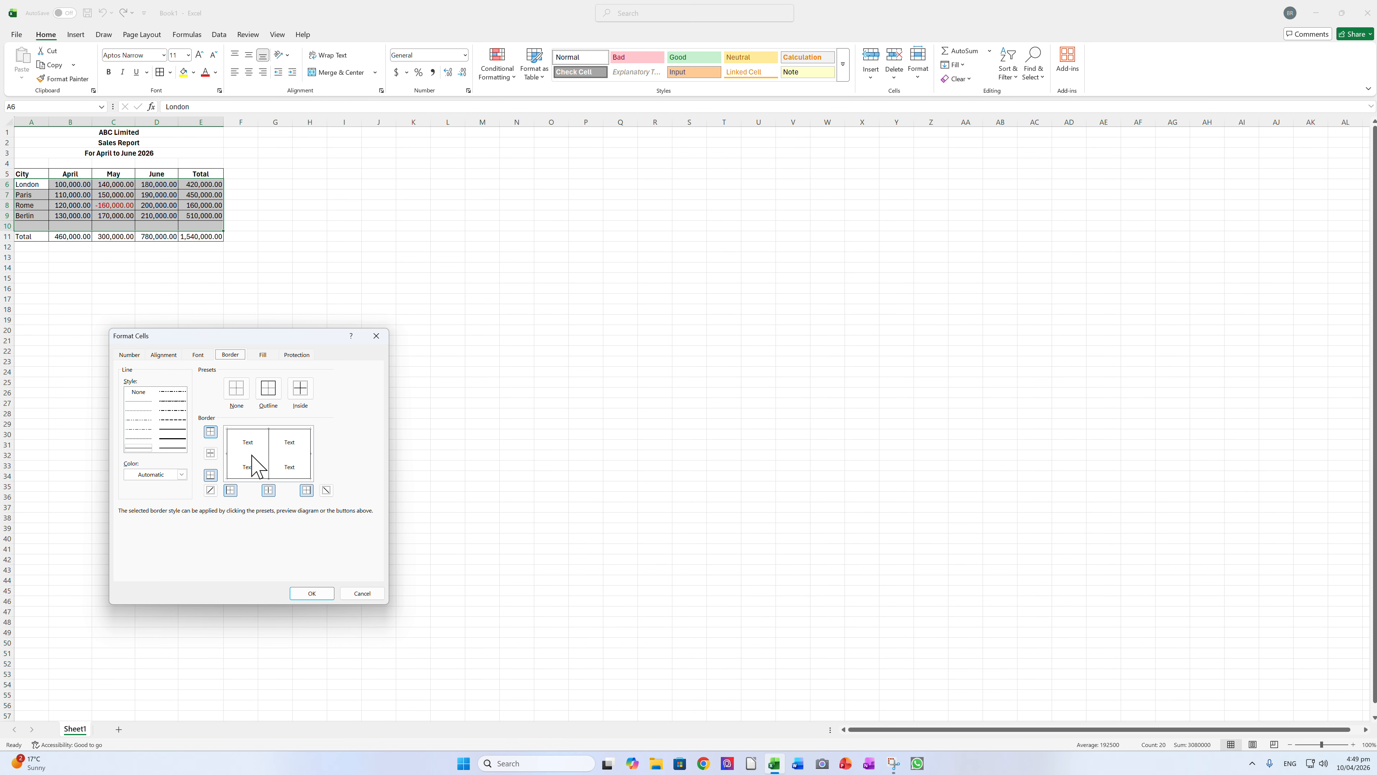
left_click(320, 597)
left_click(337, 403)
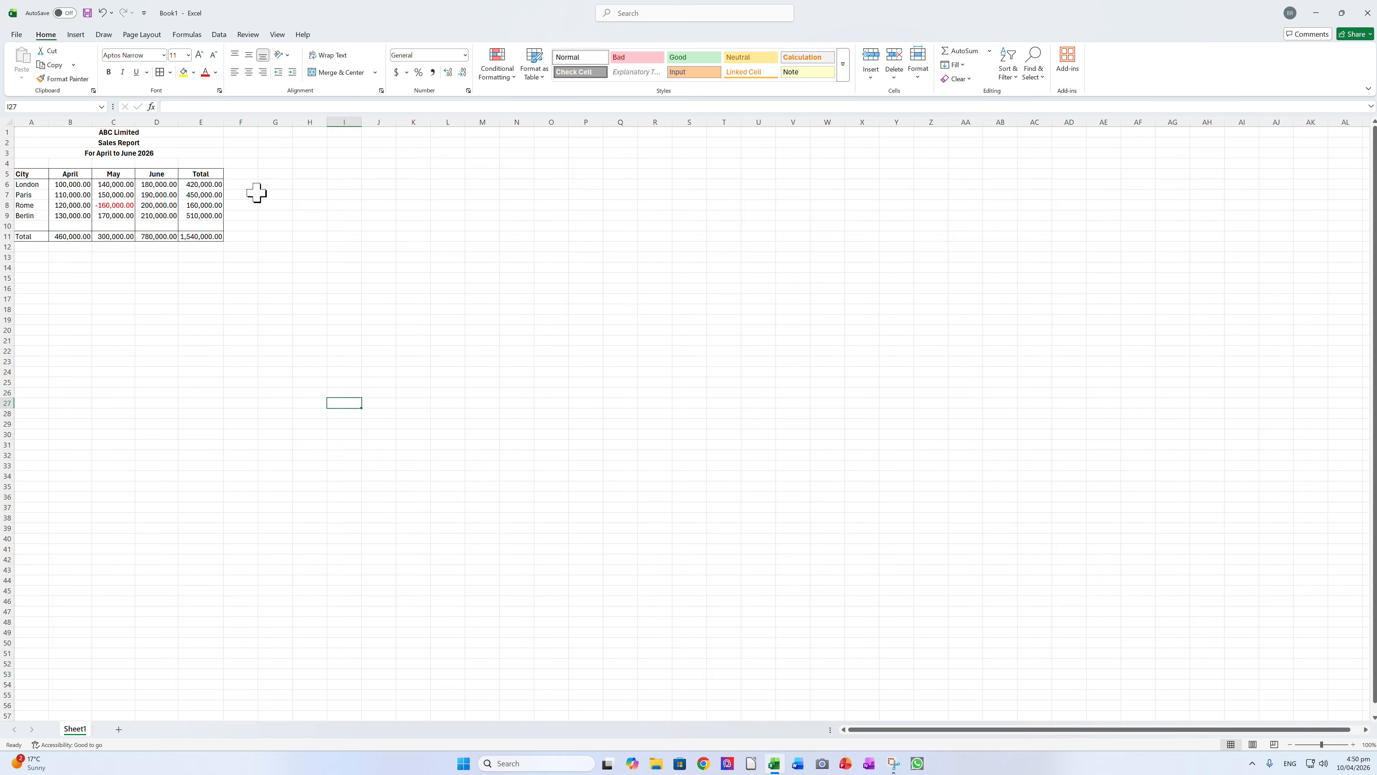
Set the font size of the three report title lines in A1:E3 to 14.
left_click(31, 131)
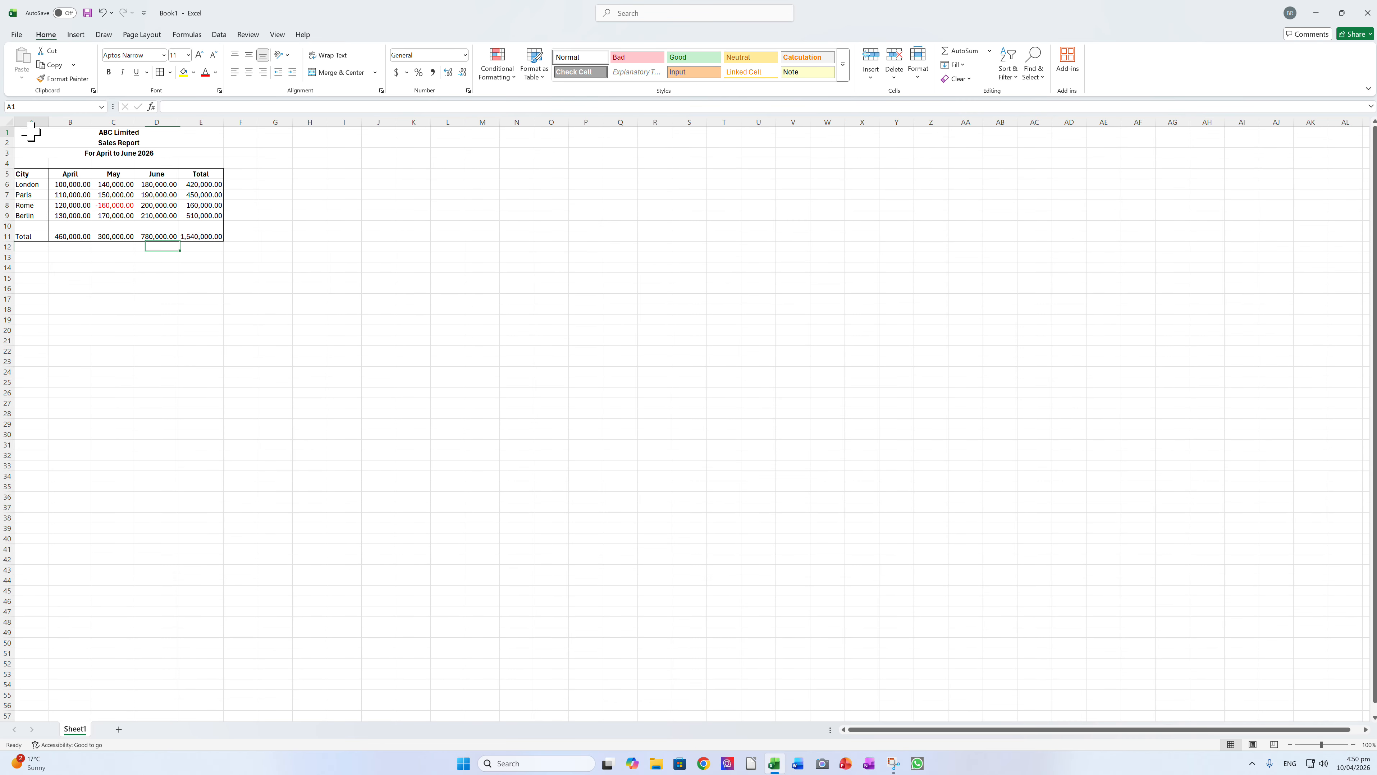
mouse_move(31, 131)
left_mouse_down()
mouse_move(58, 153)
mouse_move(185, 157)
left_mouse_up()
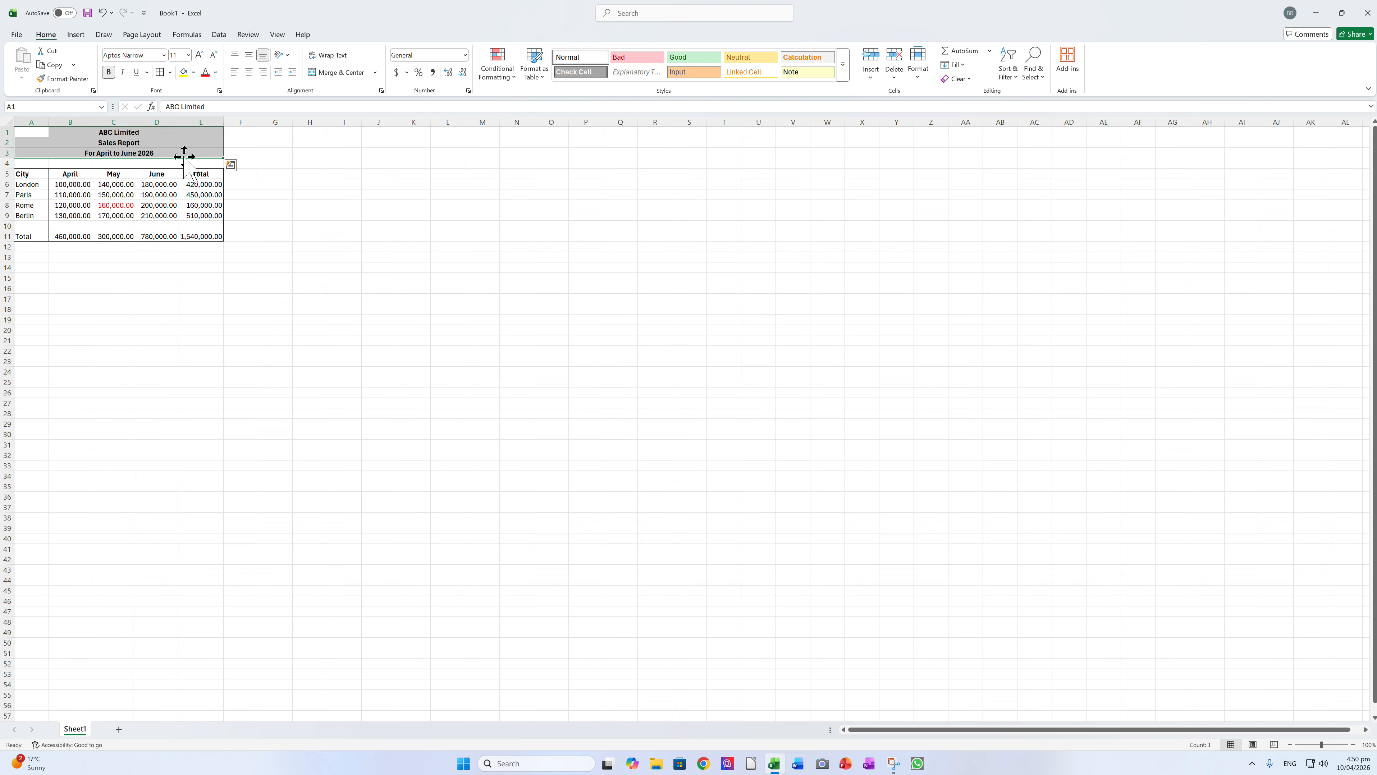
left_click(189, 55)
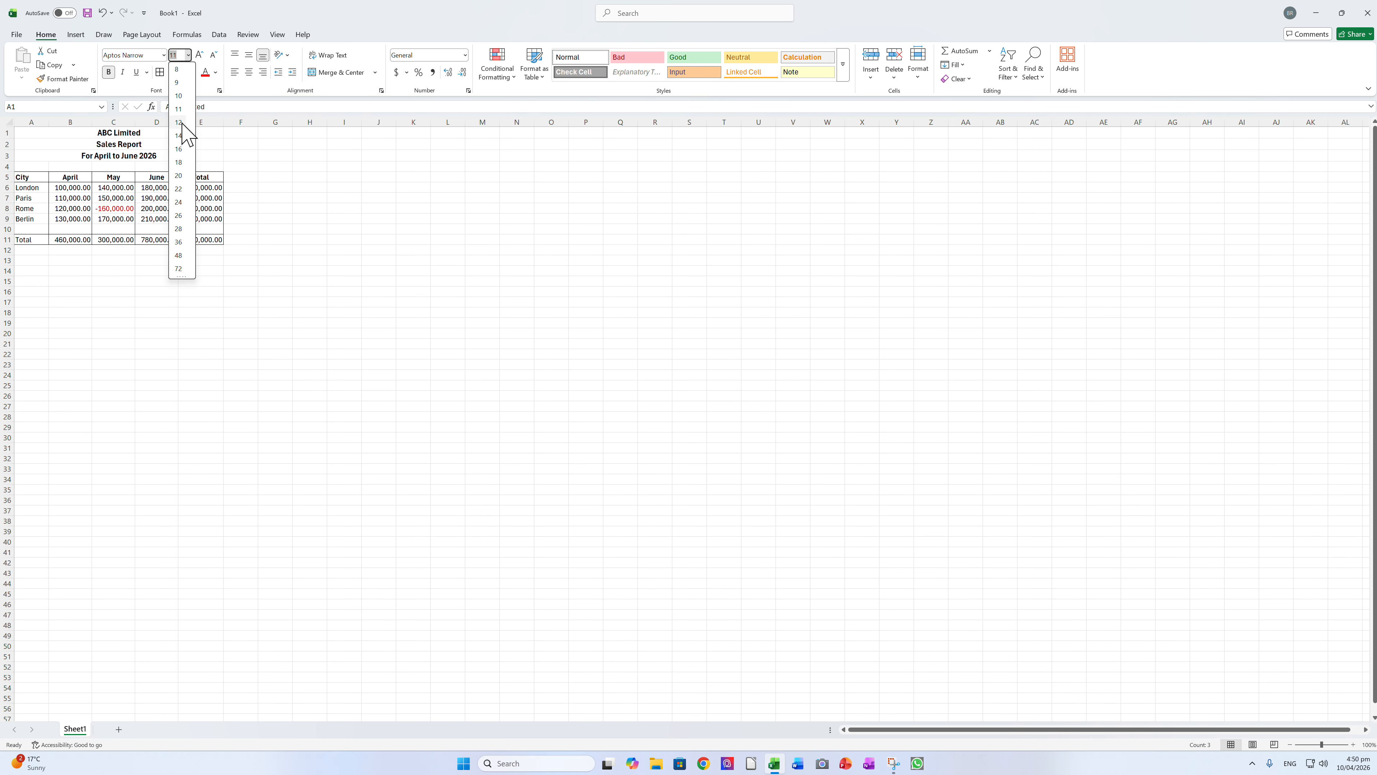
left_click(180, 135)
left_click(283, 202)
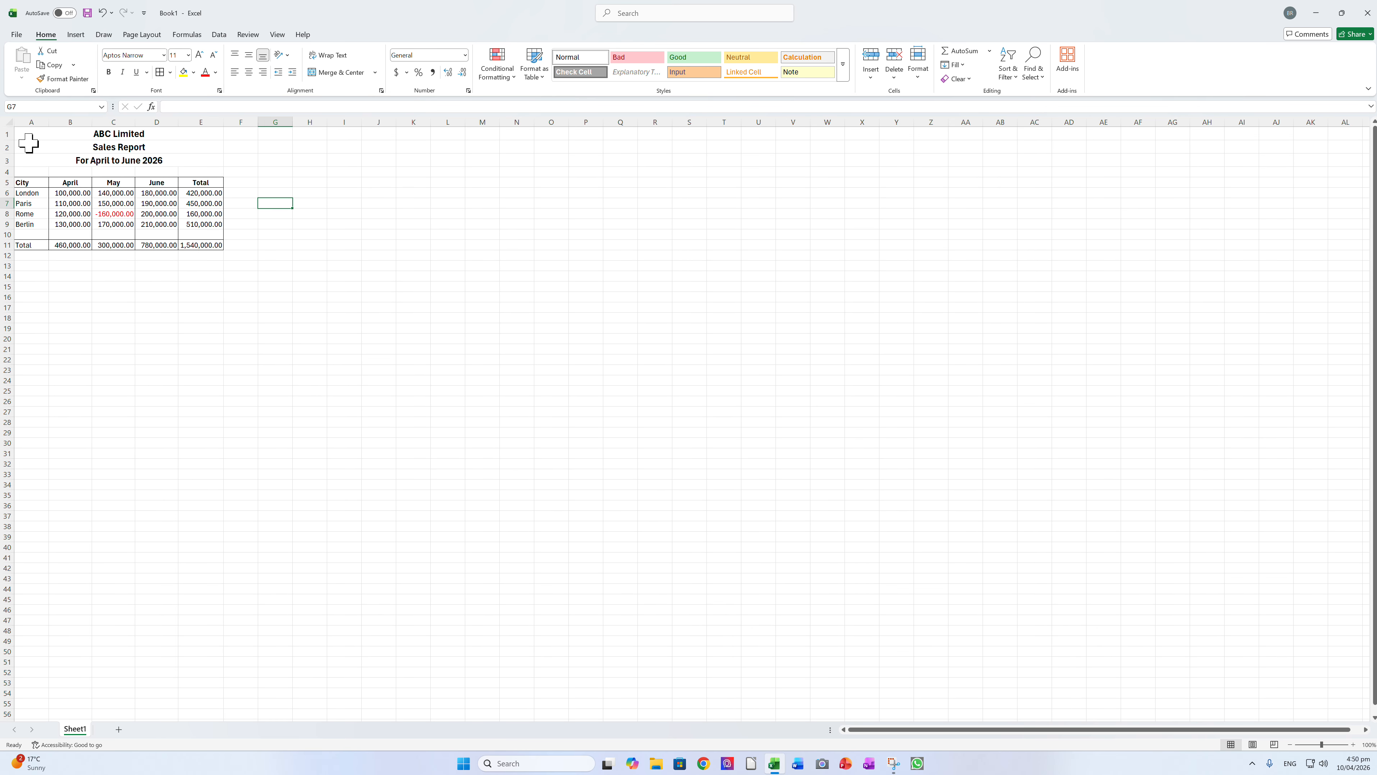
Set the font size of the report title lines in A1:E3 to 16 using Format Cells, and select cell A13.
left_click_drag(26, 136, 183, 161)
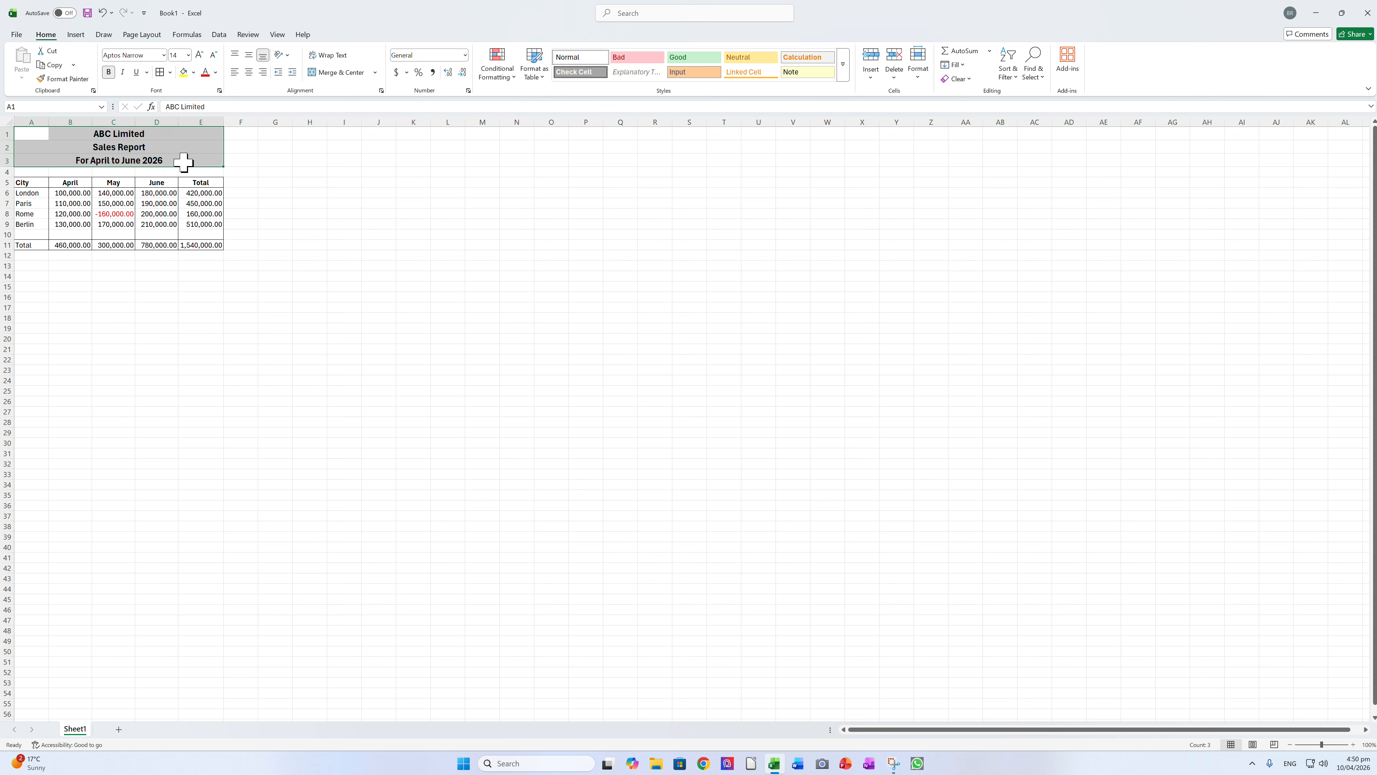
right_click(184, 161)
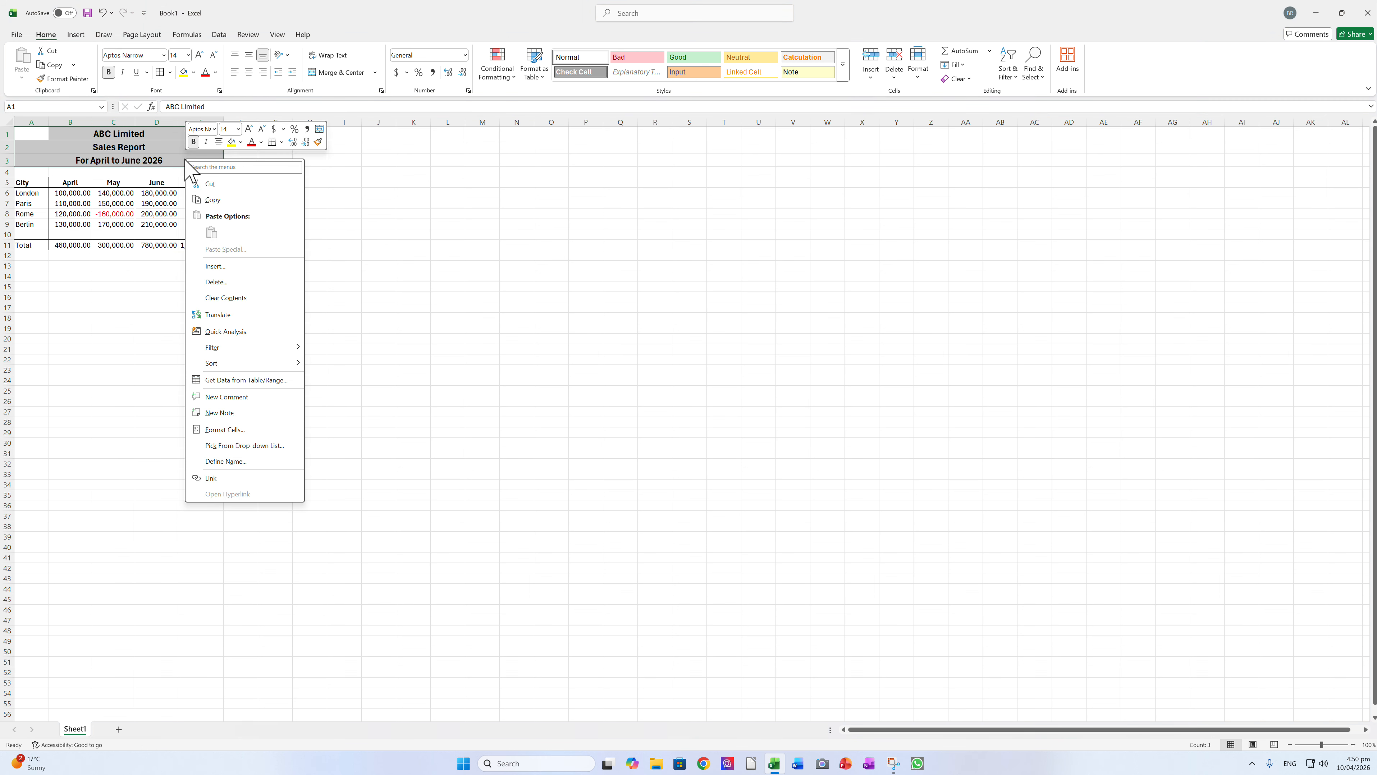
left_click(222, 430)
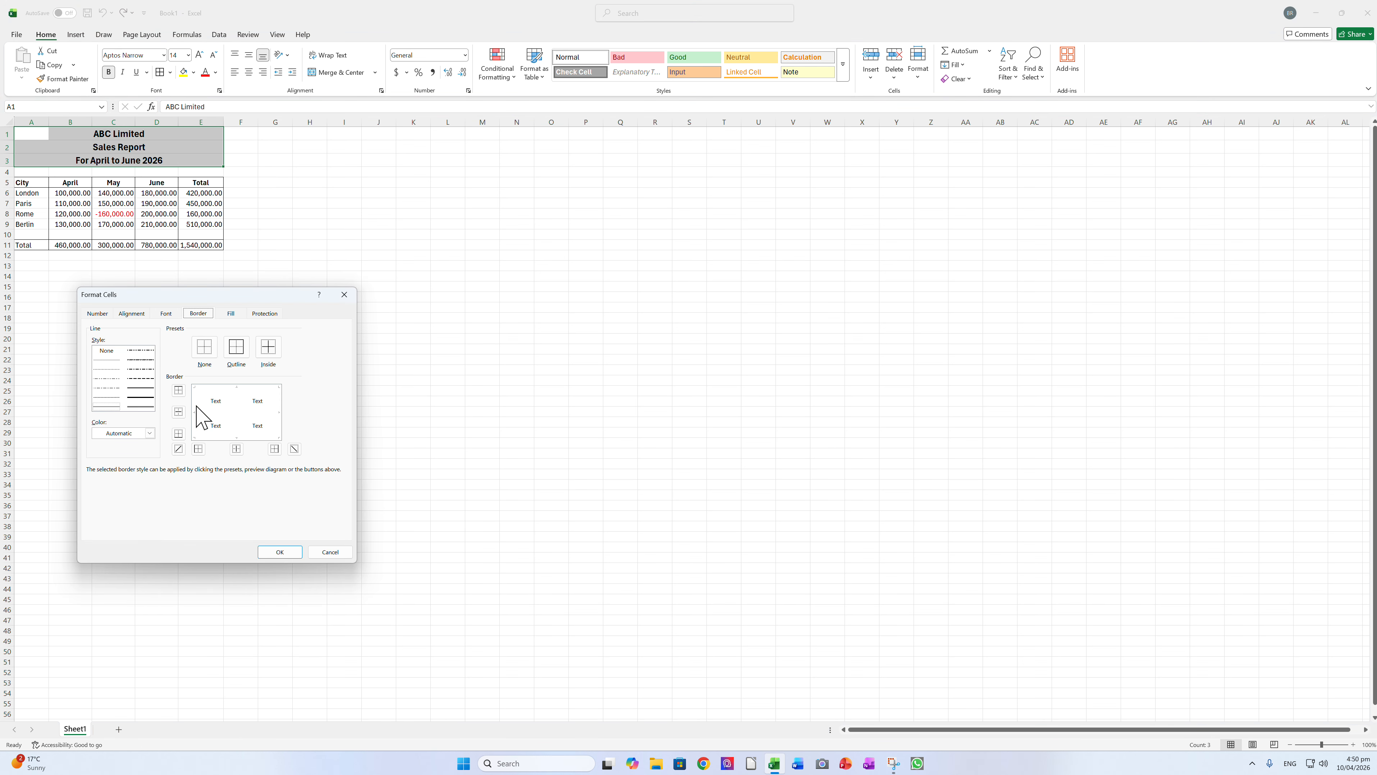
left_click(166, 314)
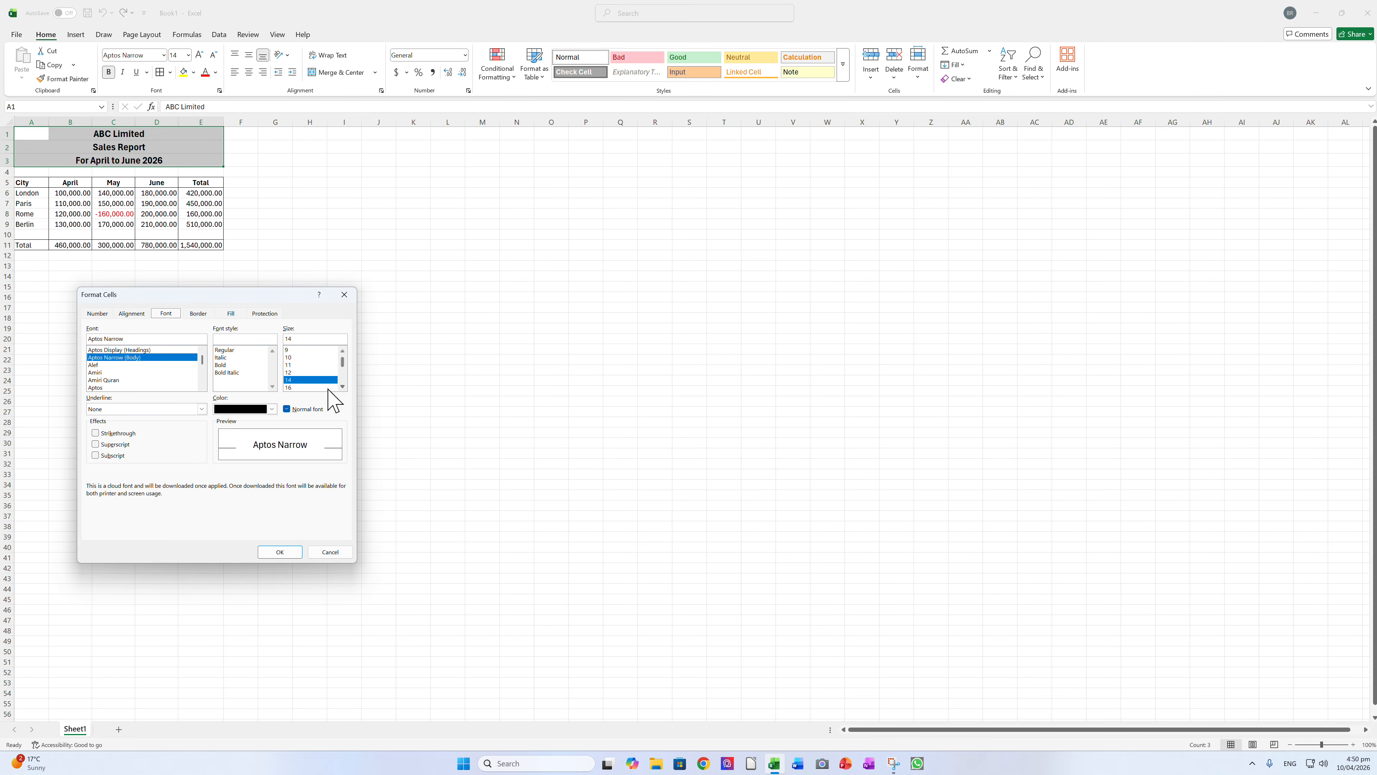
left_click(314, 388)
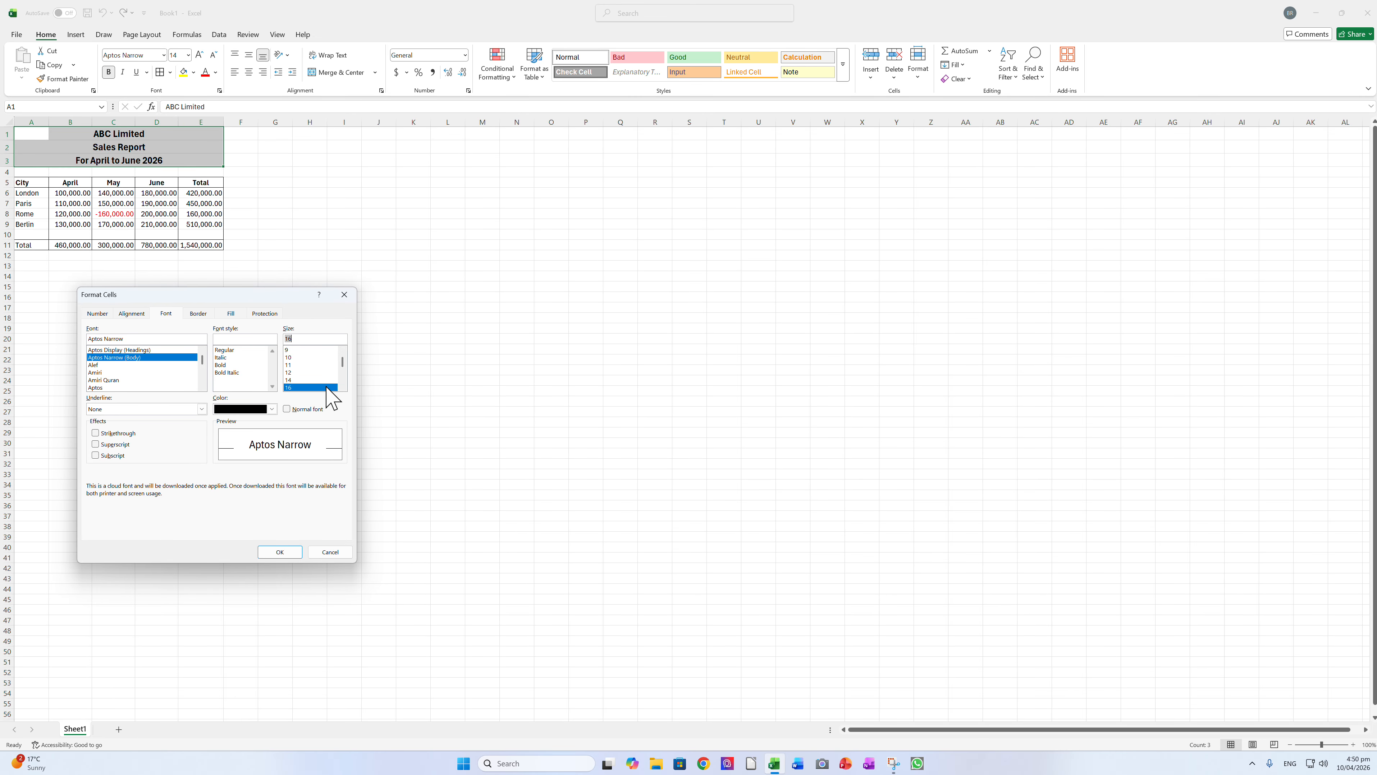
left_click(278, 553)
left_click(257, 311)
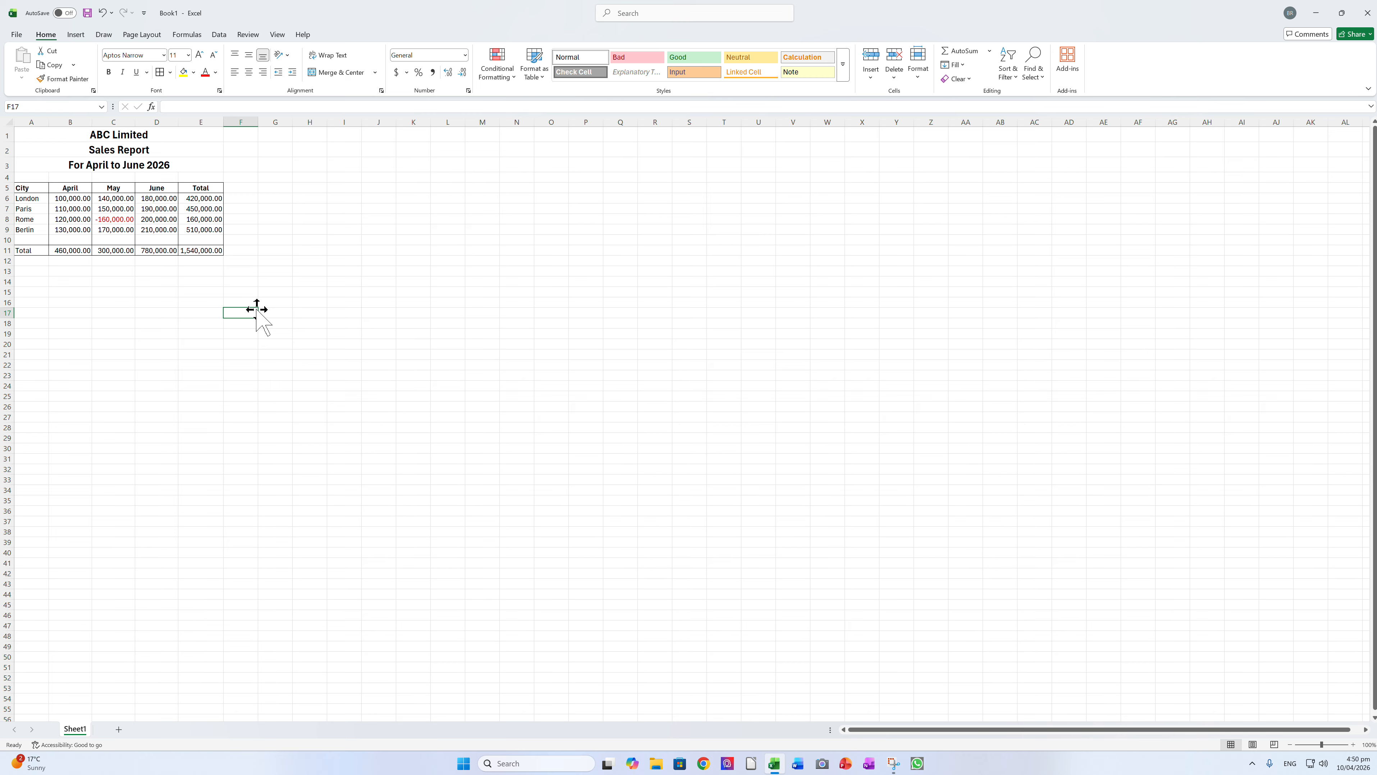
left_click(32, 271)
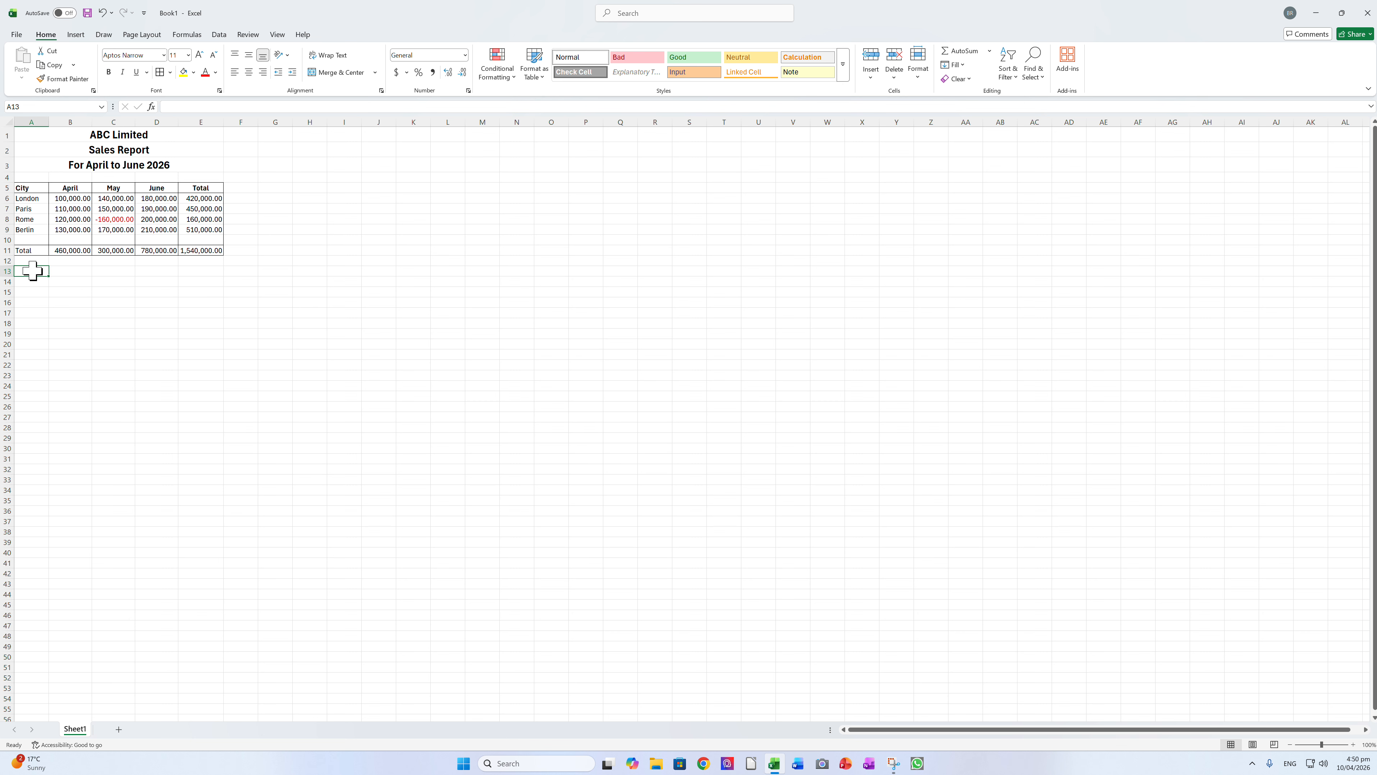